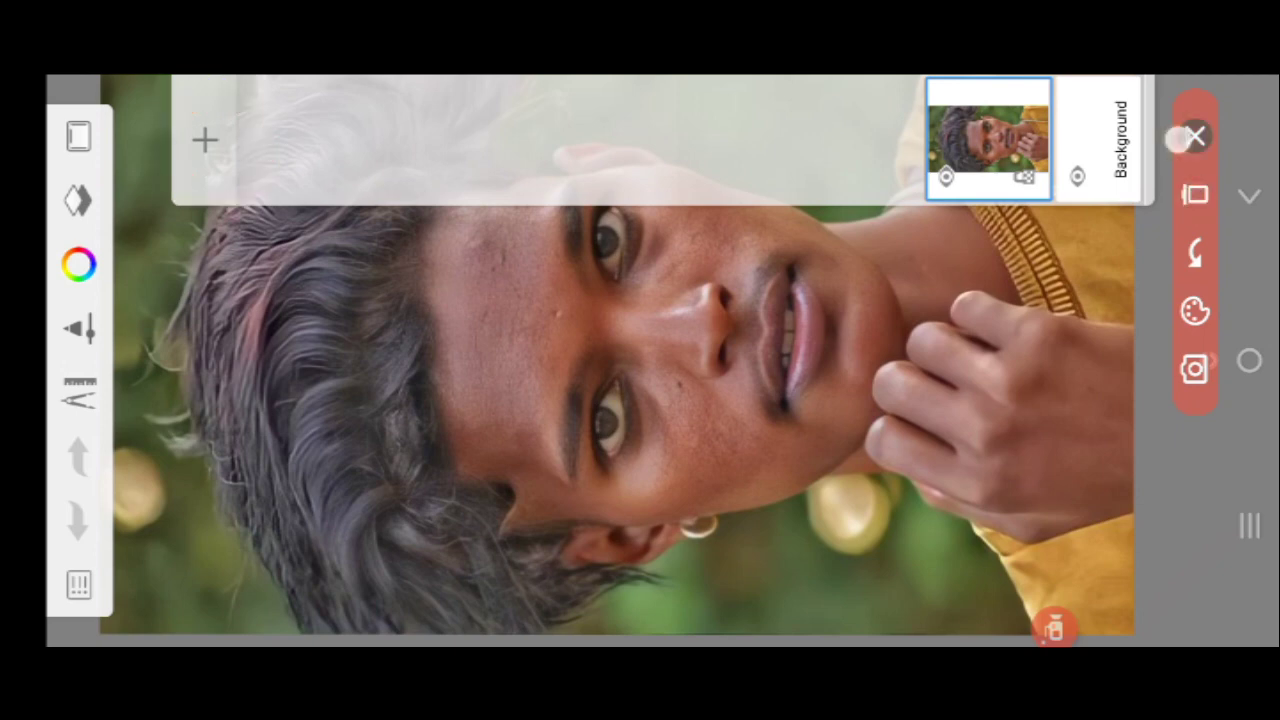
- Change the new blank layer's blend mode to Soft Light in its layer options
{"action": "left_click", "coordinate": [909, 622]}
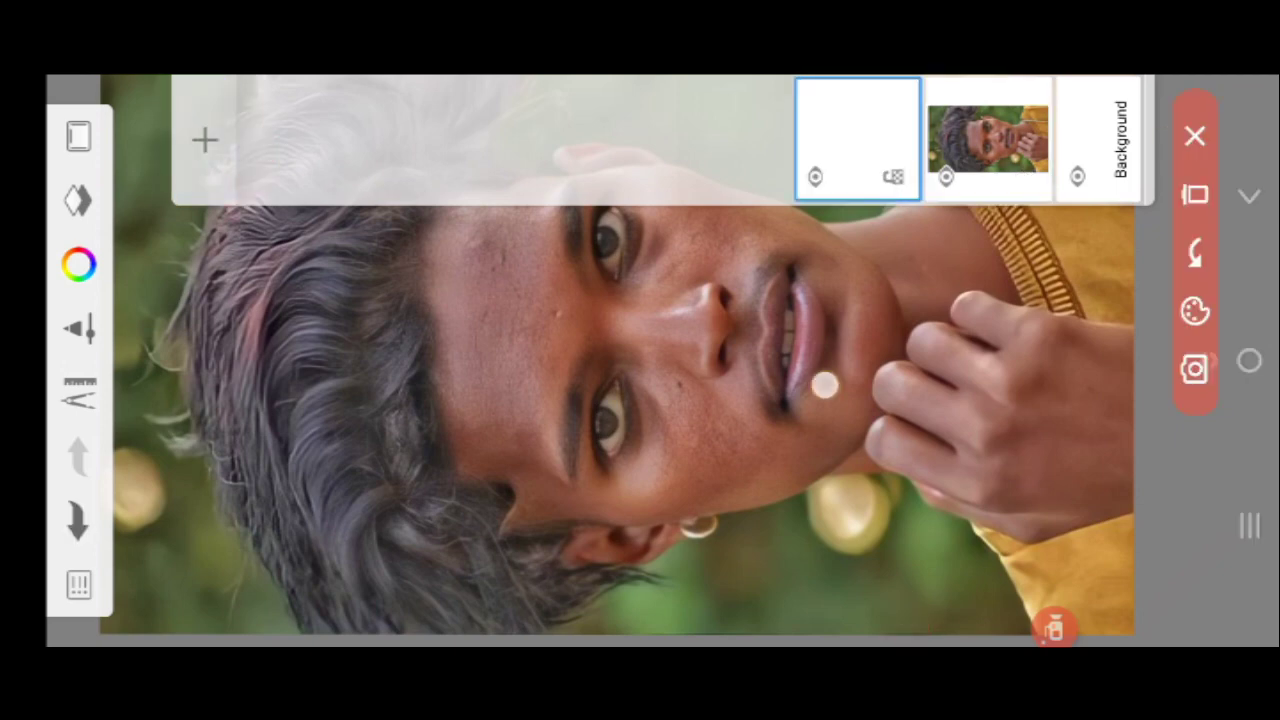
{"action": "left_click_drag", "start_coordinate": [823, 385], "coordinate": [872, 222]}
{"action": "left_click_drag", "start_coordinate": [812, 252], "coordinate": [929, 290]}
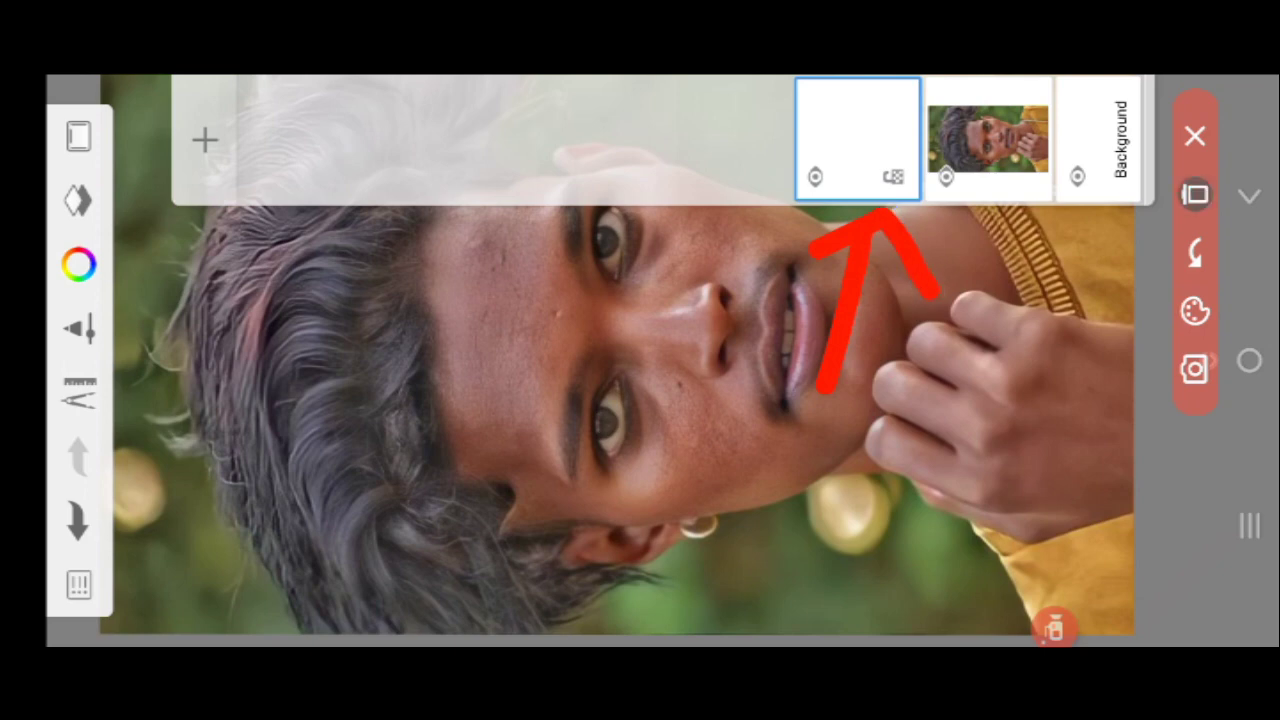
{"action": "left_click", "coordinate": [1195, 135]}
{"action": "left_click", "coordinate": [857, 140]}
{"action": "left_click", "coordinate": [601, 260]}
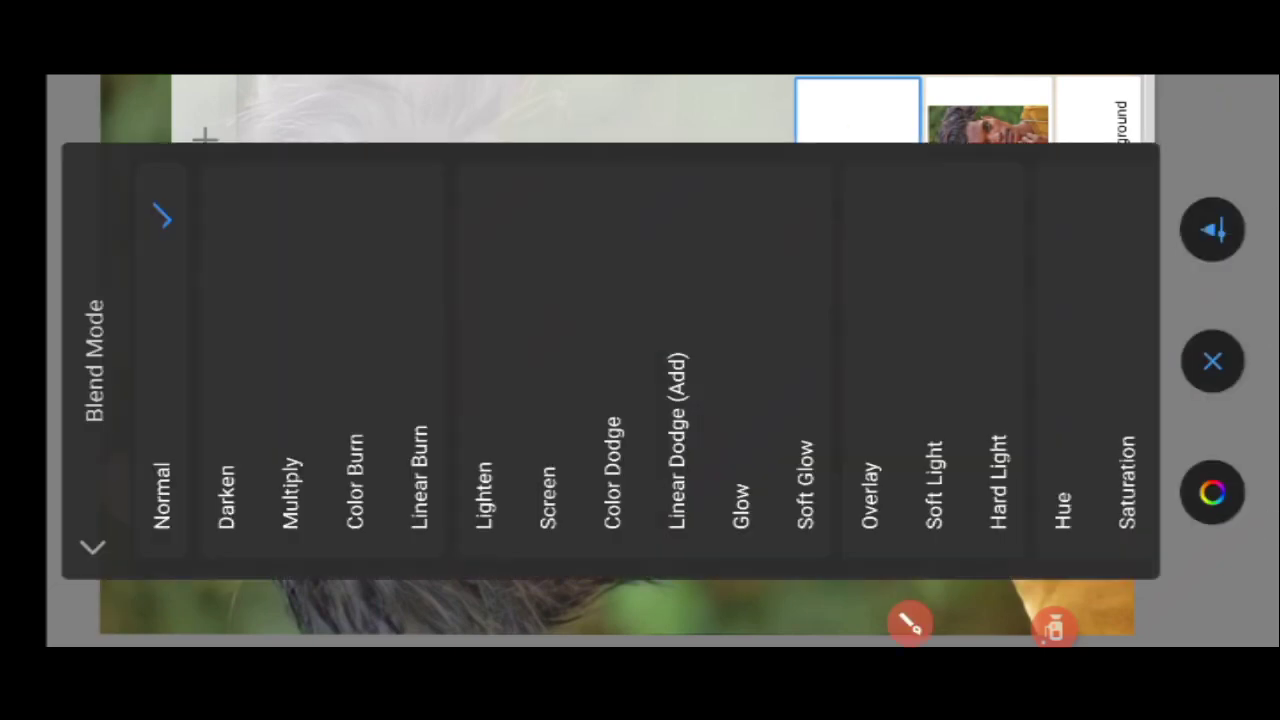
{"action": "left_click", "coordinate": [909, 632]}
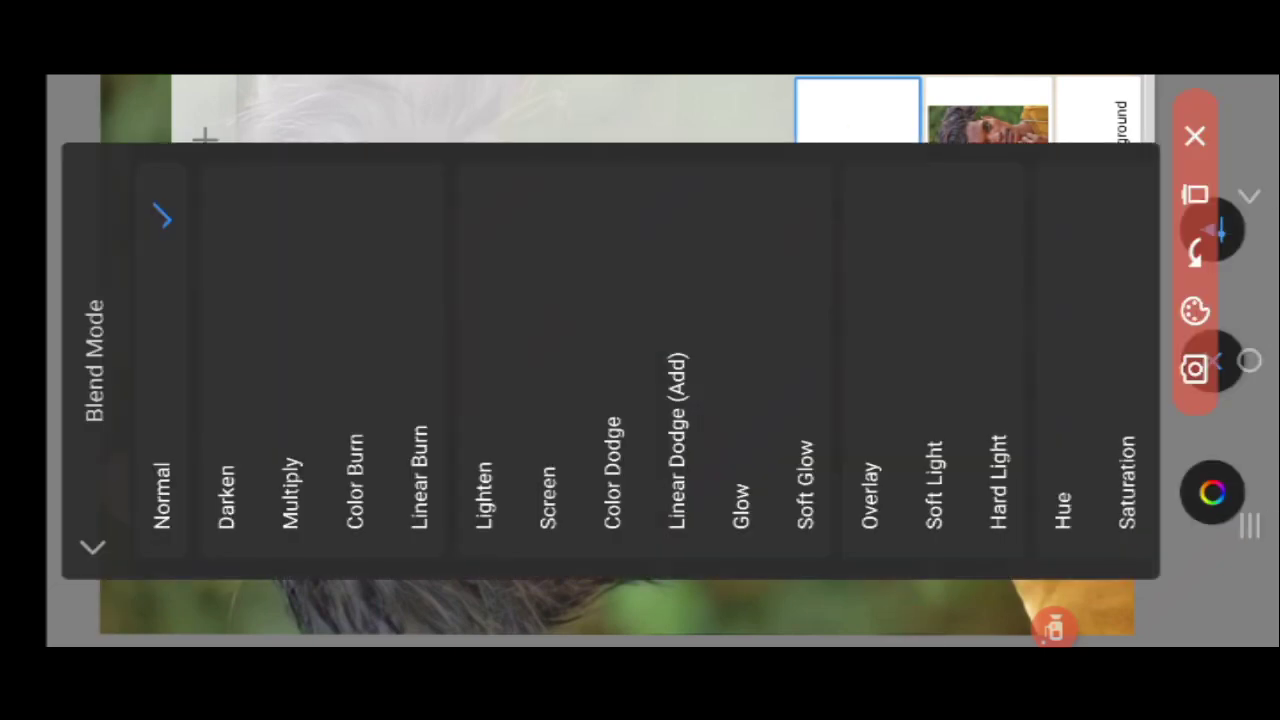
{"action": "mouse_move", "coordinate": [908, 402]}
{"action": "left_mouse_down"}
{"action": "mouse_move", "coordinate": [957, 566]}
{"action": "mouse_move", "coordinate": [943, 404]}
{"action": "left_mouse_up"}
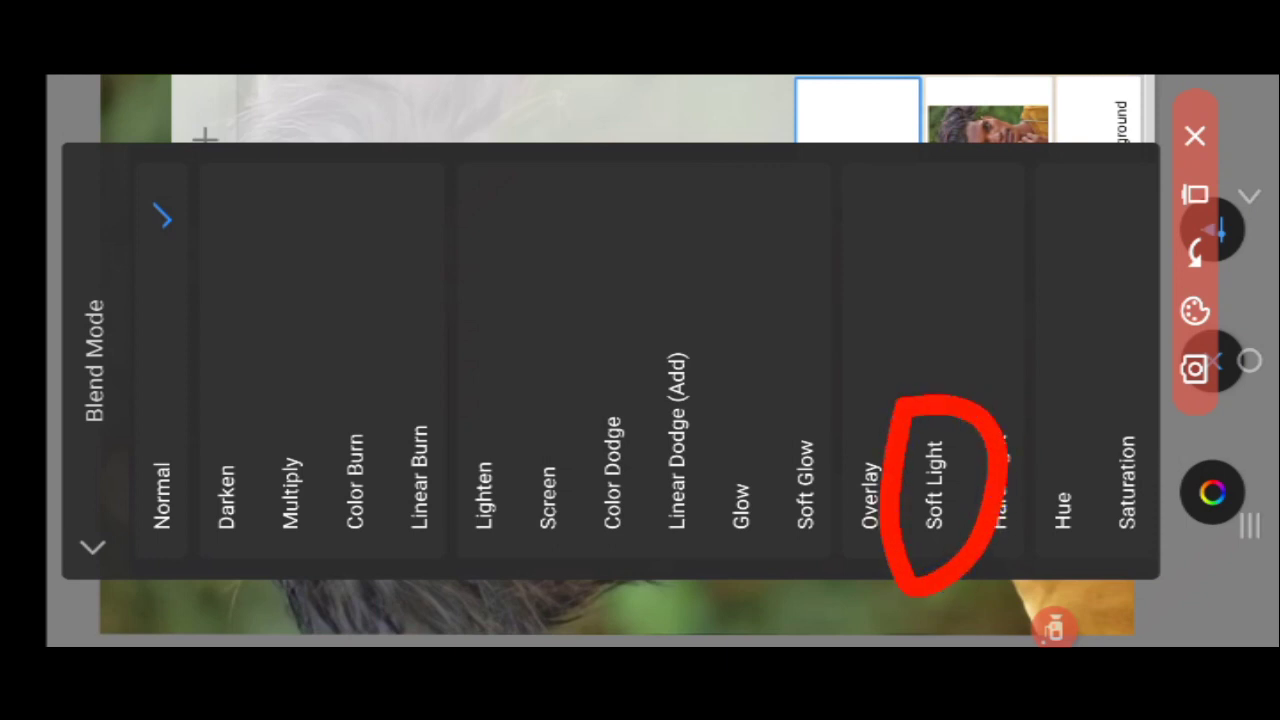
{"action": "left_click", "coordinate": [1195, 136]}
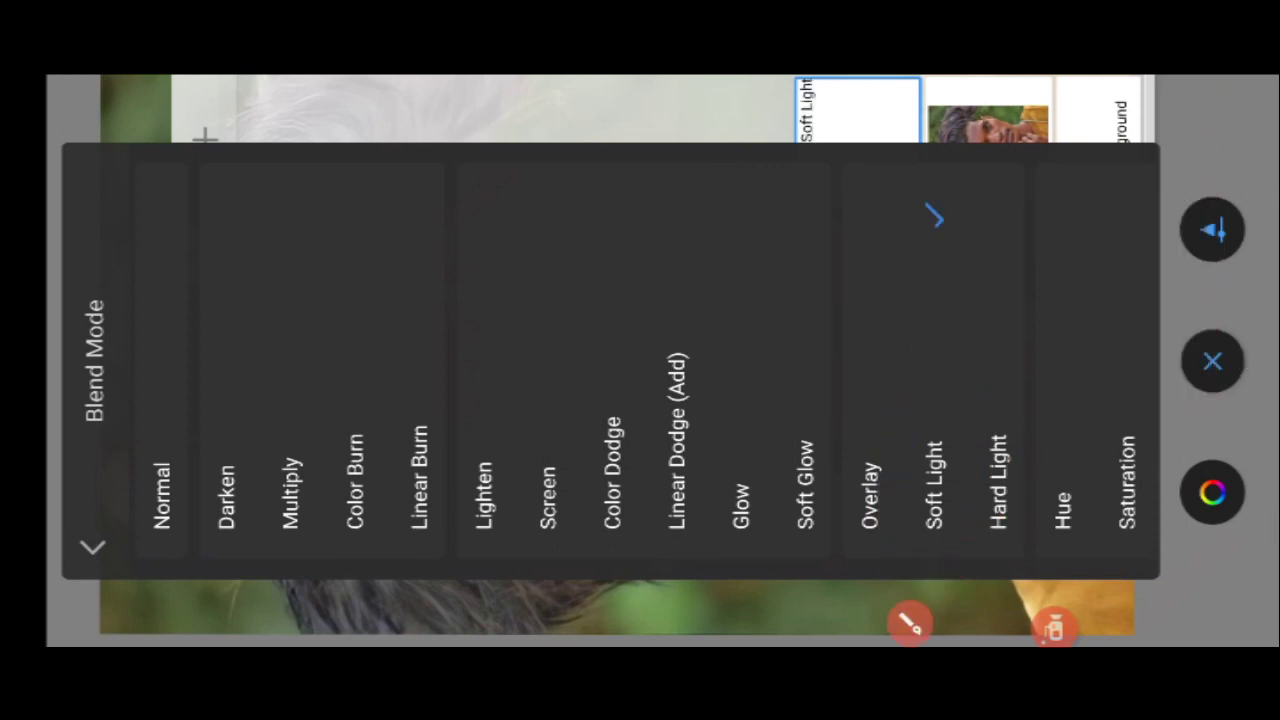
{"action": "left_click", "coordinate": [1212, 361]}
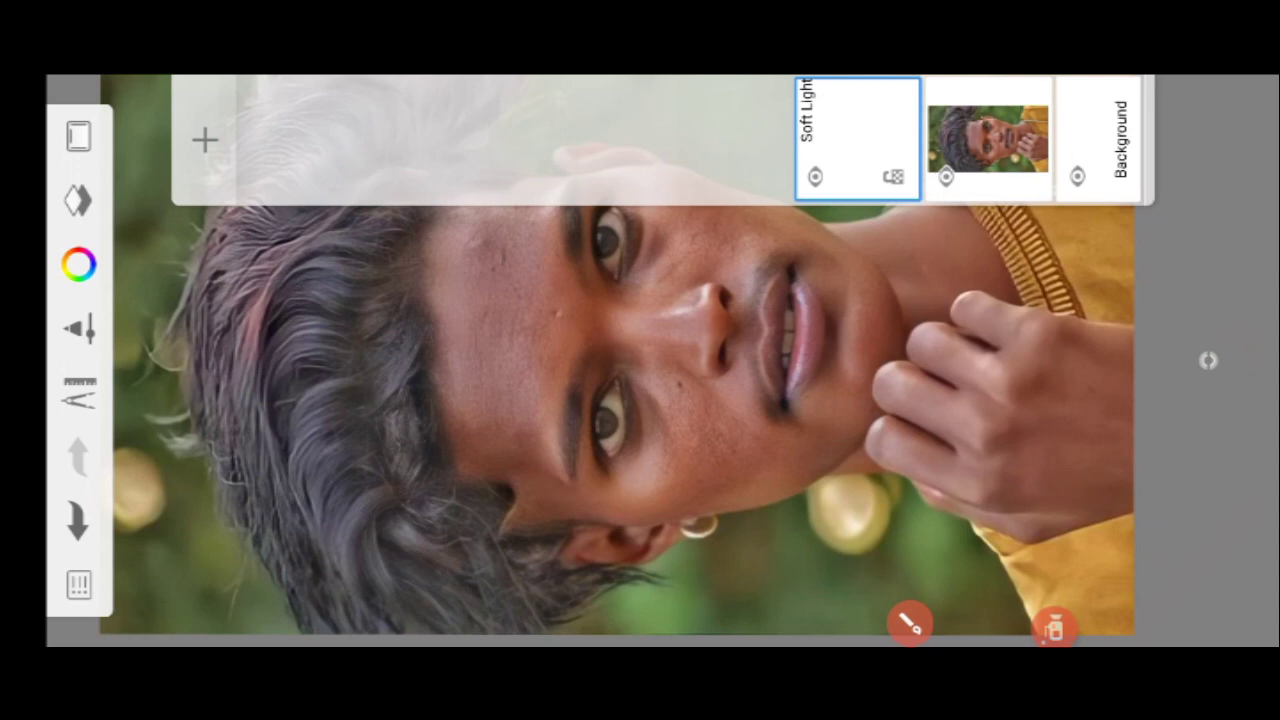
- Hide the layers overview
{"action": "left_click", "coordinate": [78, 200]}
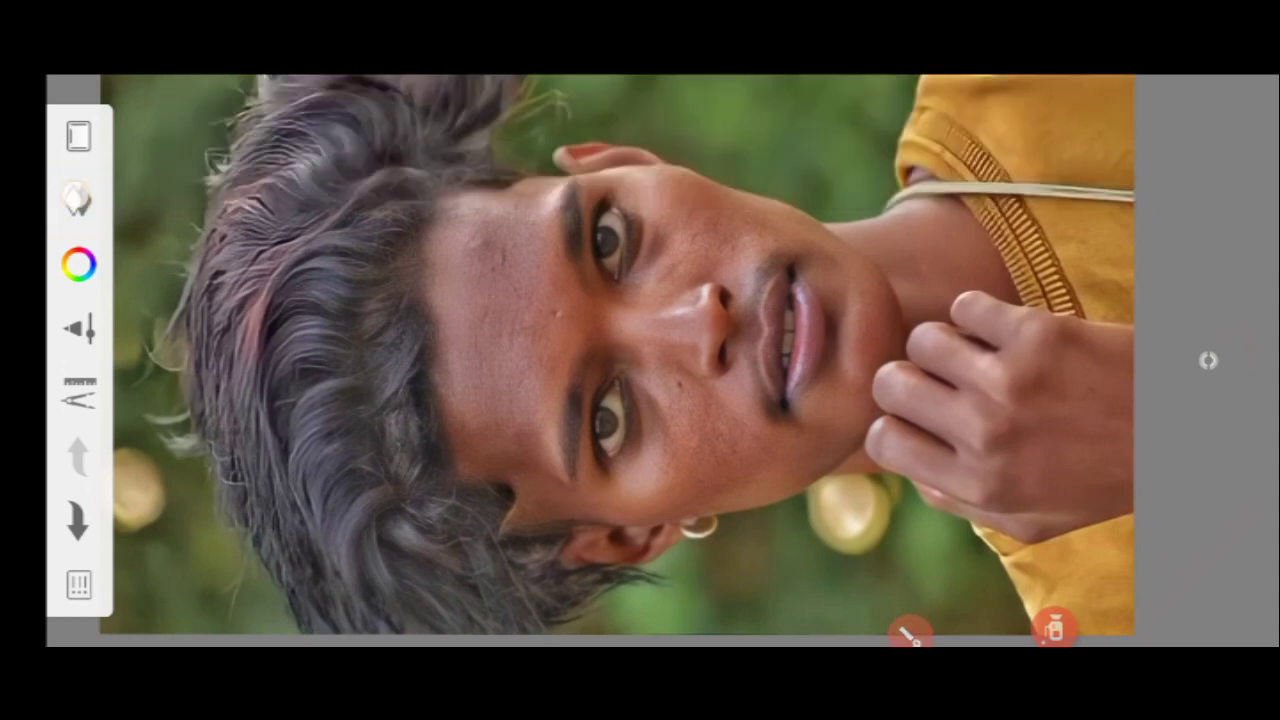
{"action": "left_click", "coordinate": [910, 632]}
{"action": "left_click_drag", "start_coordinate": [282, 234], "coordinate": [183, 275]}
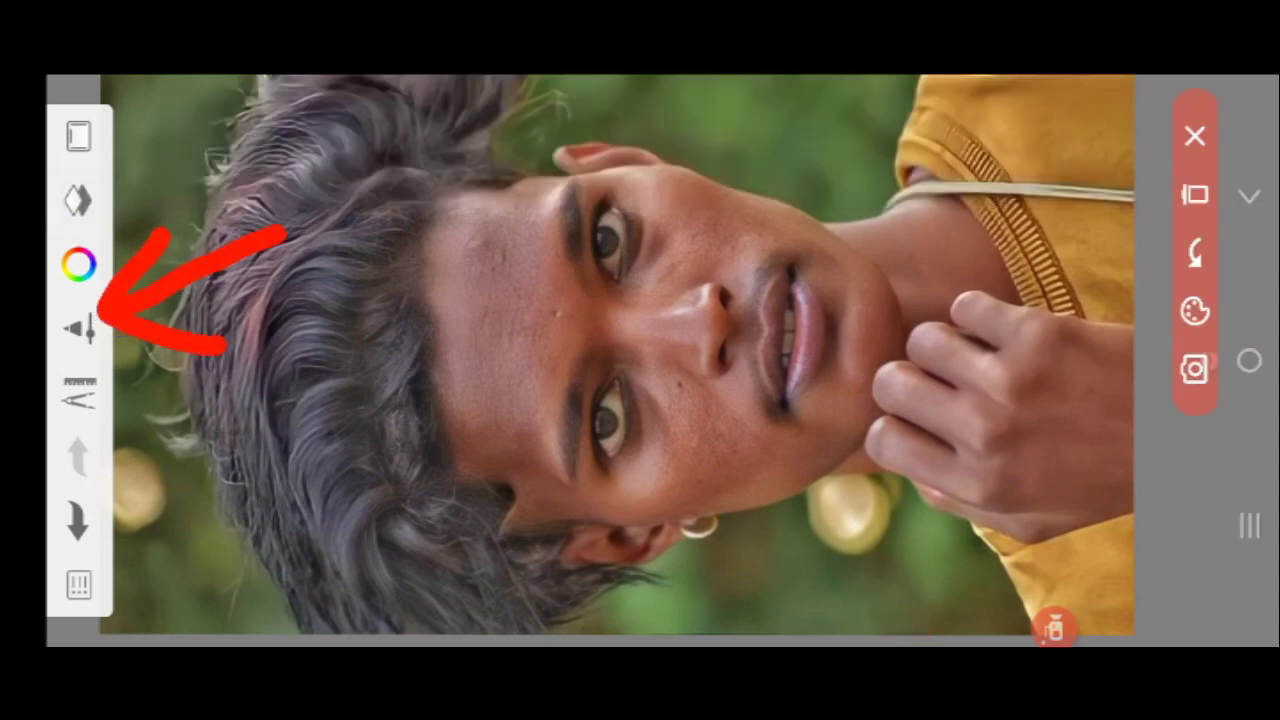
{"action": "left_click", "coordinate": [1195, 195]}
{"action": "left_click", "coordinate": [1195, 135]}
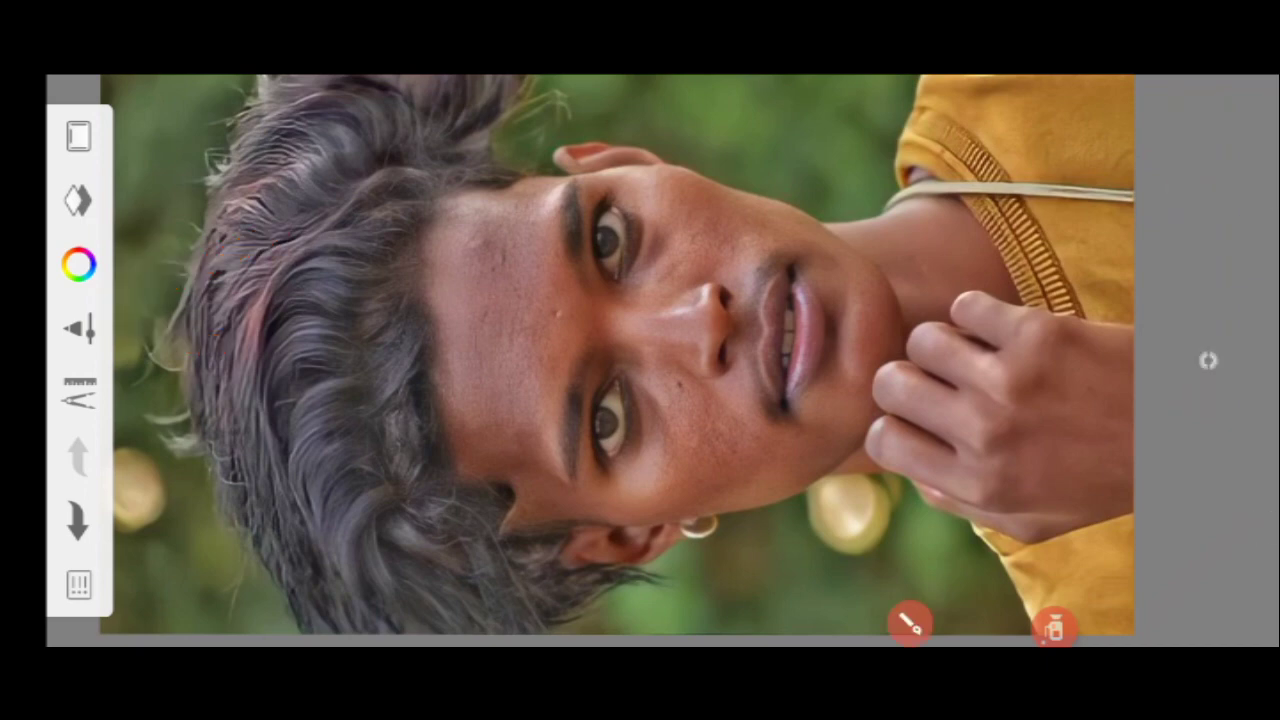
- Browse the brush library to the Traditional set and choose Medium Brush
{"action": "left_click", "coordinate": [80, 328]}
{"action": "scroll", "coordinate": [730, 360], "scroll_direction": "left", "scroll_amount": 5}
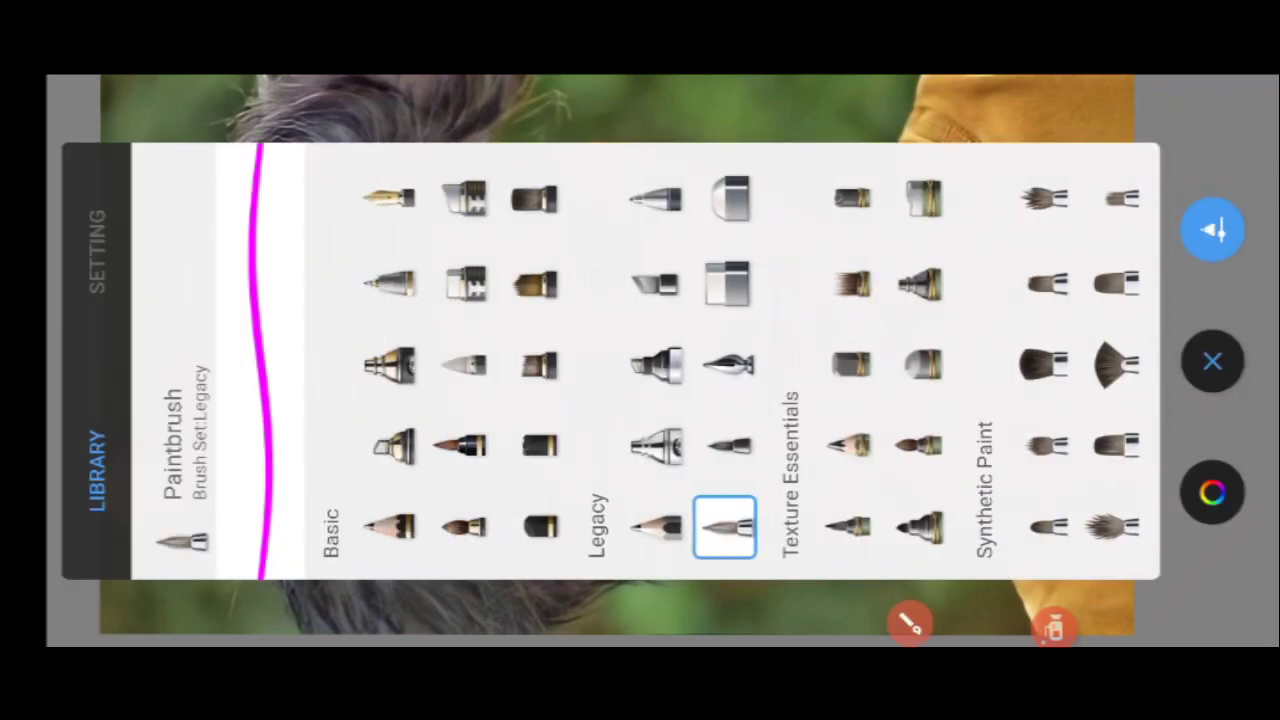
{"action": "scroll", "coordinate": [730, 360], "scroll_direction": "right", "scroll_amount": 7}
{"action": "scroll", "coordinate": [730, 360], "scroll_direction": "right", "scroll_amount": 5}
{"action": "scroll", "coordinate": [730, 360], "scroll_direction": "right", "scroll_amount": 5}
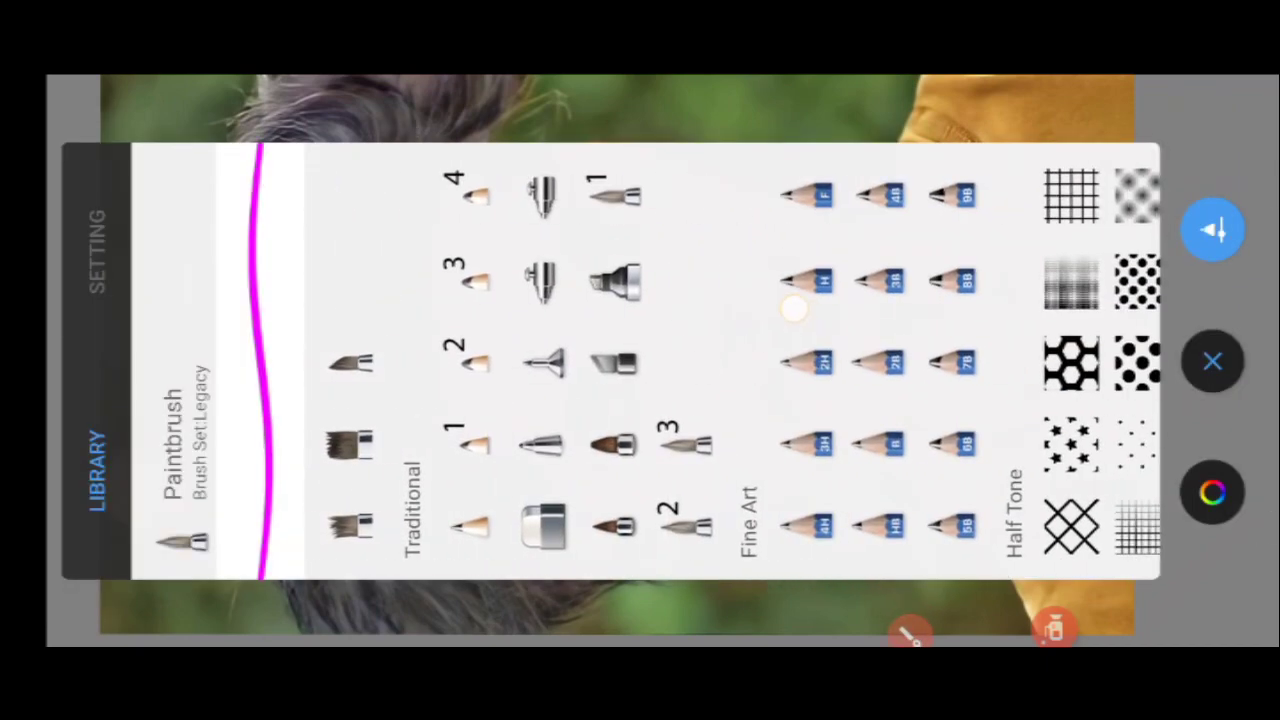
{"action": "left_click", "coordinate": [905, 612]}
{"action": "mouse_move", "coordinate": [577, 563]}
{"action": "left_mouse_down"}
{"action": "mouse_move", "coordinate": [654, 491]}
{"action": "mouse_move", "coordinate": [556, 492]}
{"action": "left_mouse_up"}
{"action": "mouse_move", "coordinate": [383, 437]}
{"action": "left_mouse_down"}
{"action": "mouse_move", "coordinate": [371, 560]}
{"action": "mouse_move", "coordinate": [445, 456]}
{"action": "left_mouse_up"}
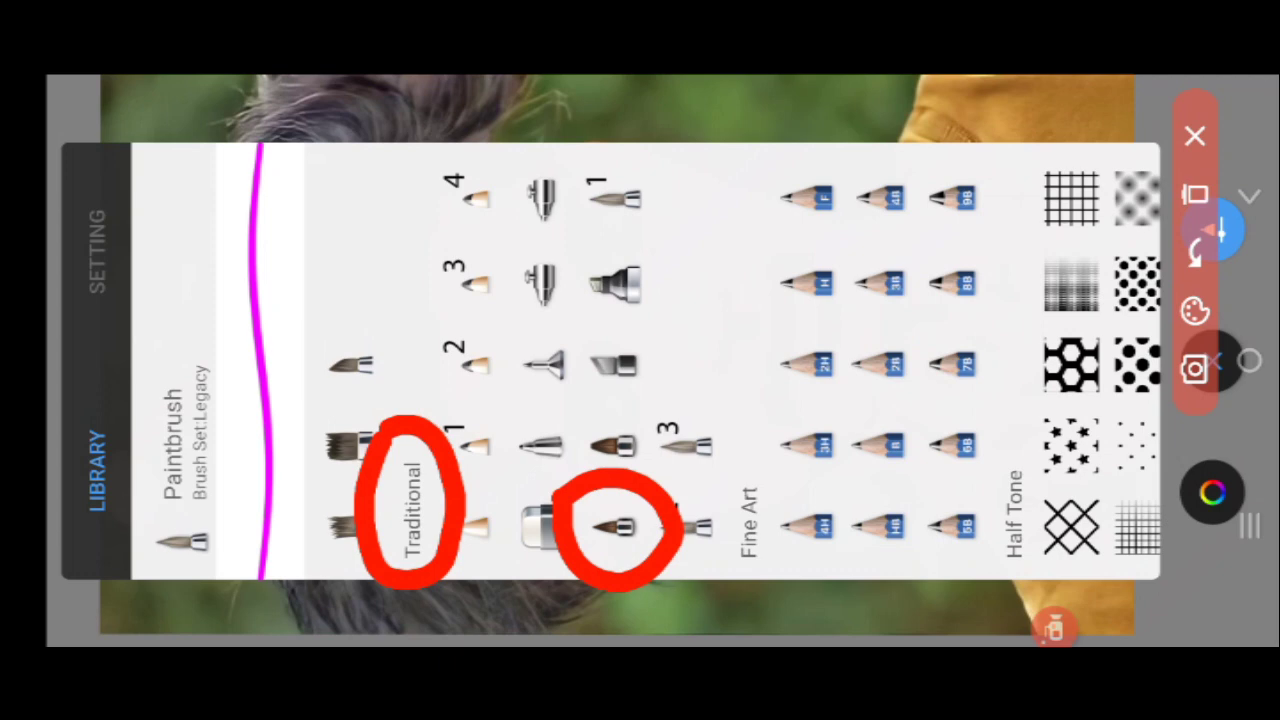
{"action": "left_click", "coordinate": [1195, 136]}
{"action": "left_click", "coordinate": [612, 526]}
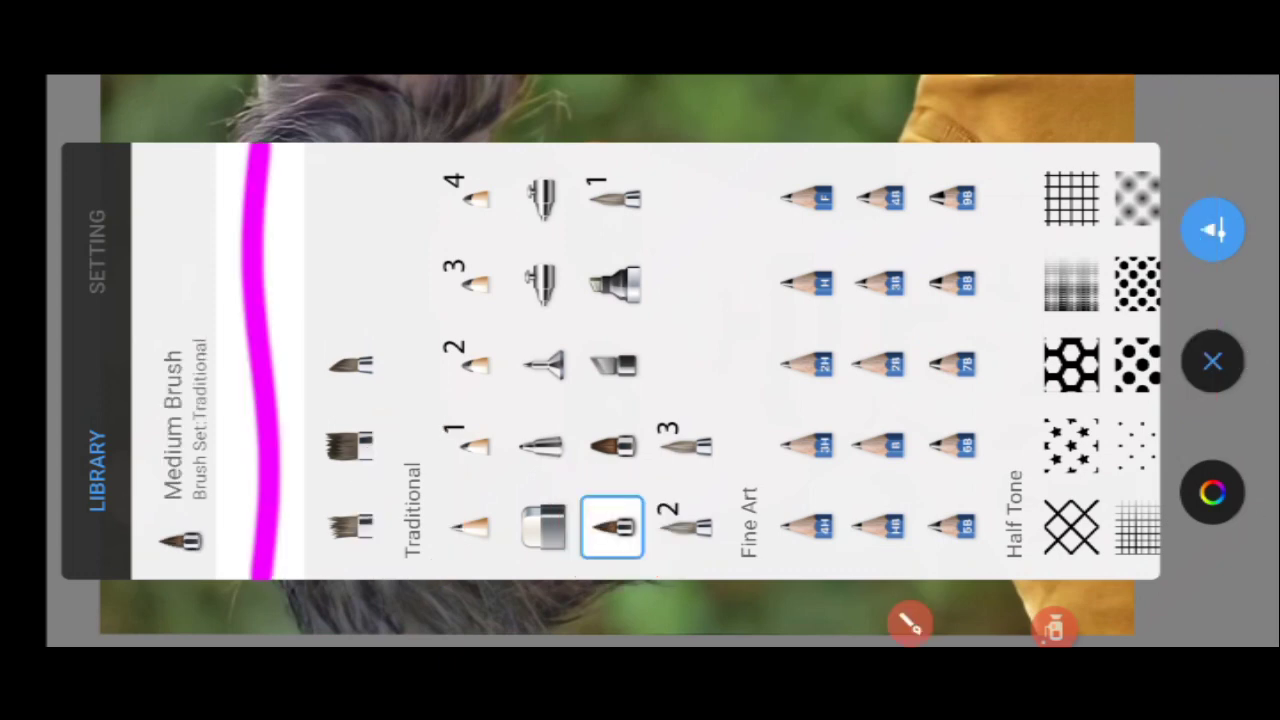
- Show the Medium Brush settings: size 35.4 and 100% opacity
{"action": "left_click", "coordinate": [909, 622]}
{"action": "left_click_drag", "start_coordinate": [243, 345], "coordinate": [138, 266]}
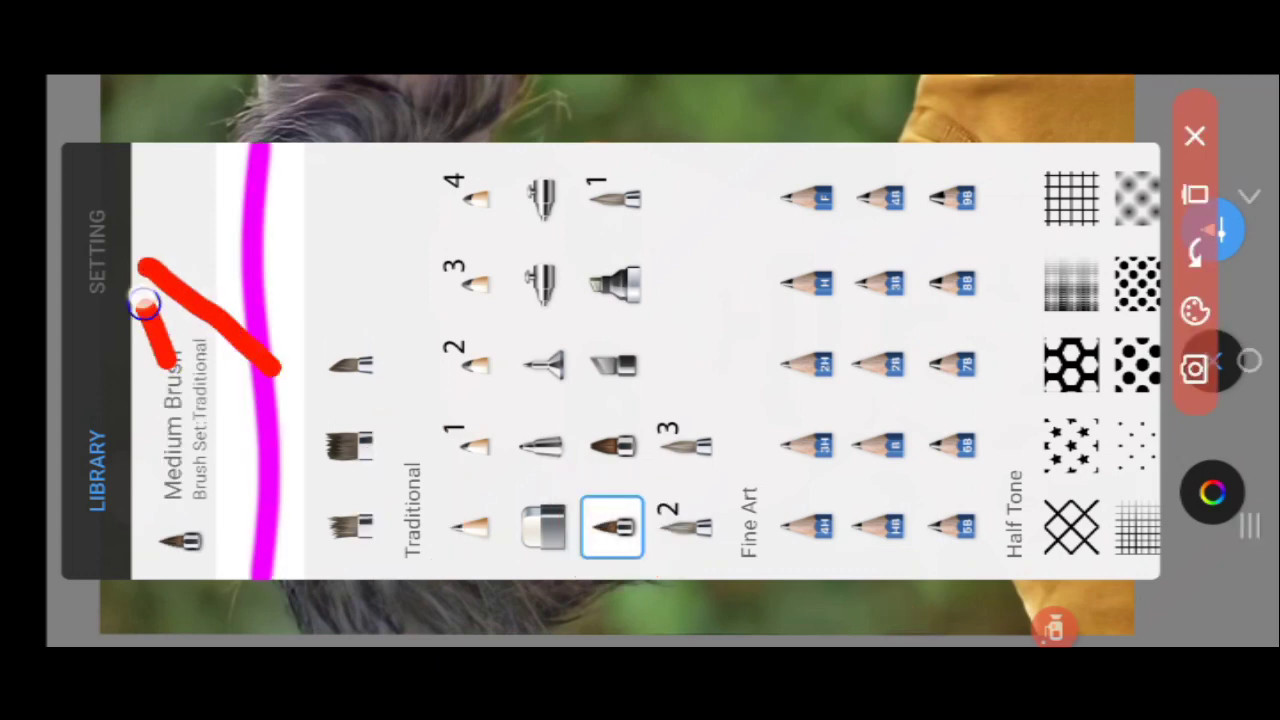
{"action": "left_click_drag", "start_coordinate": [170, 362], "coordinate": [262, 258]}
{"action": "left_click", "coordinate": [1195, 195]}
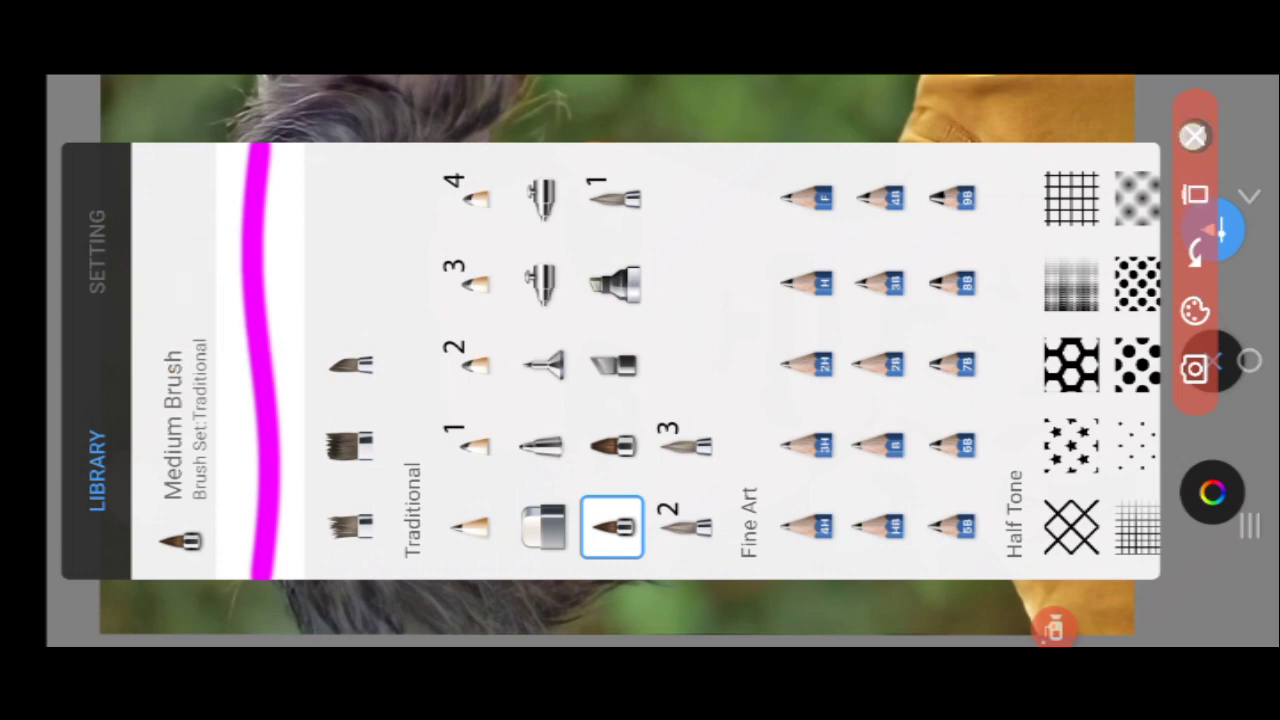
{"action": "left_click", "coordinate": [1195, 135]}
{"action": "left_click", "coordinate": [97, 250]}
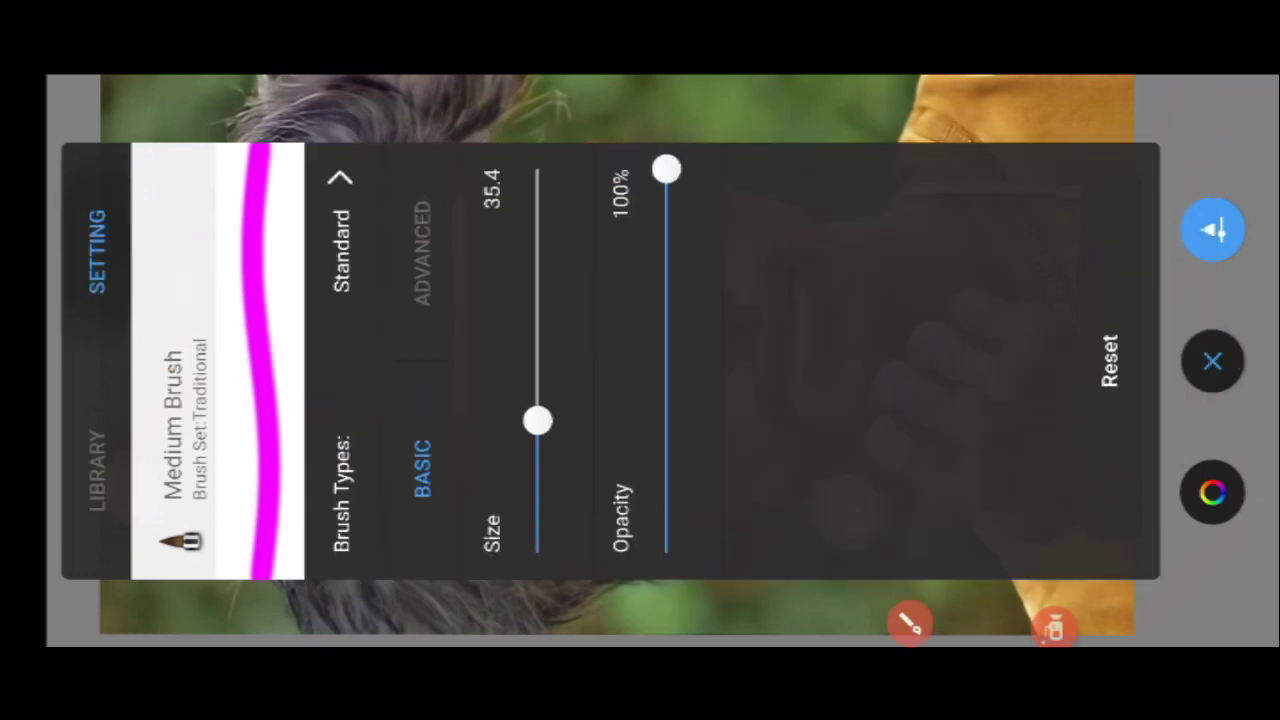
{"action": "left_click", "coordinate": [909, 622]}
{"action": "mouse_move", "coordinate": [615, 120]}
{"action": "left_mouse_down"}
{"action": "mouse_move", "coordinate": [720, 240]}
{"action": "mouse_move", "coordinate": [607, 124]}
{"action": "left_mouse_up"}
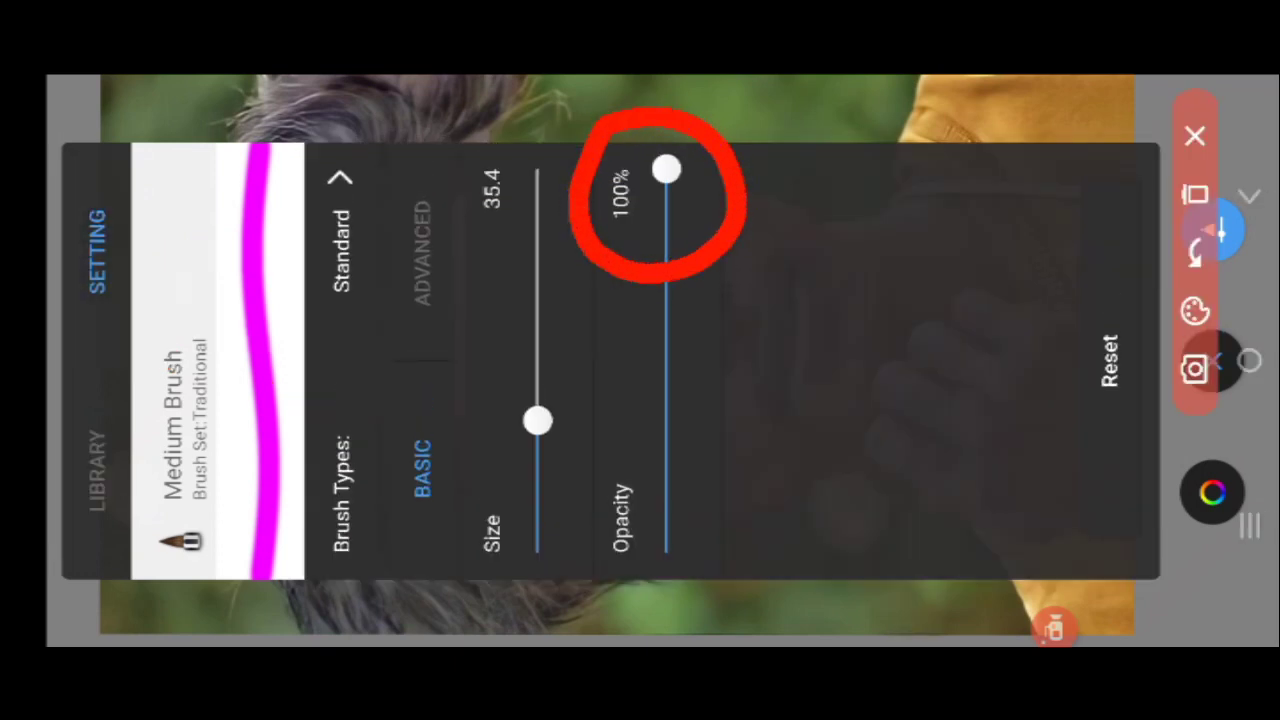
{"action": "left_click_drag", "start_coordinate": [967, 421], "coordinate": [1125, 465]}
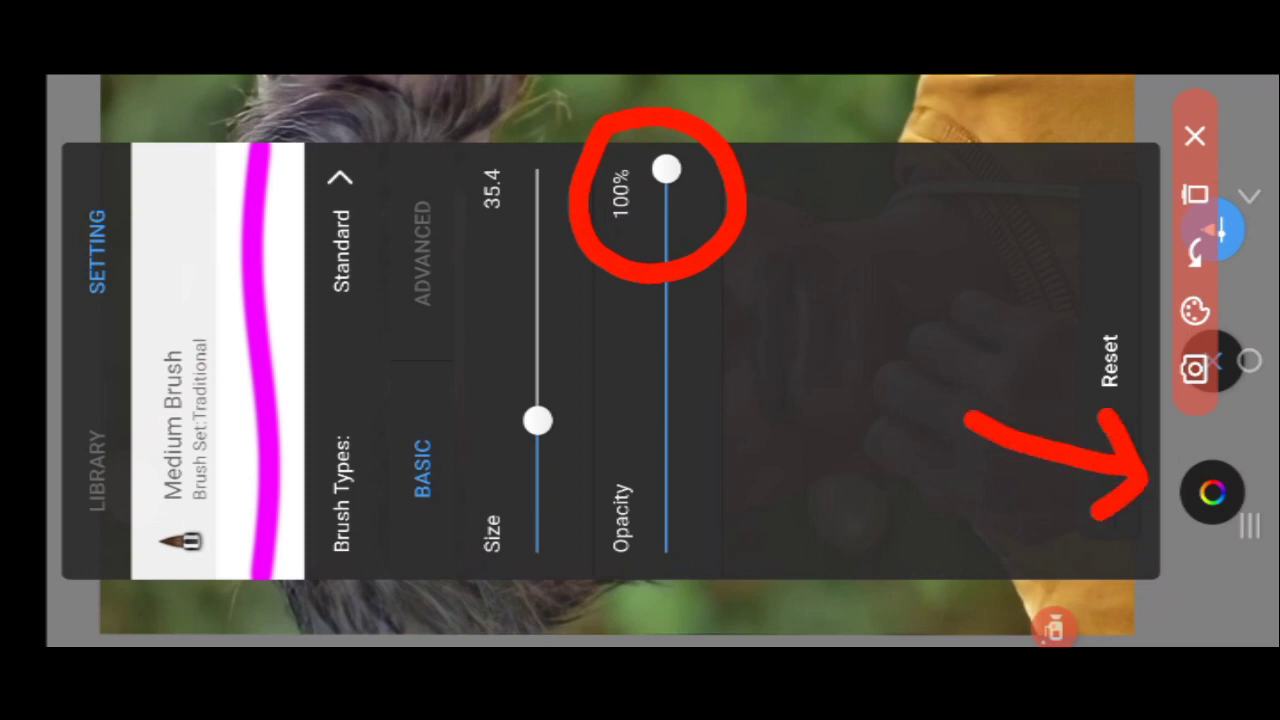
- Set the brush colour to white (lightness 100, FFFFFF) in the colour picker
{"action": "left_click", "coordinate": [1195, 135]}
{"action": "left_click", "coordinate": [1212, 492]}
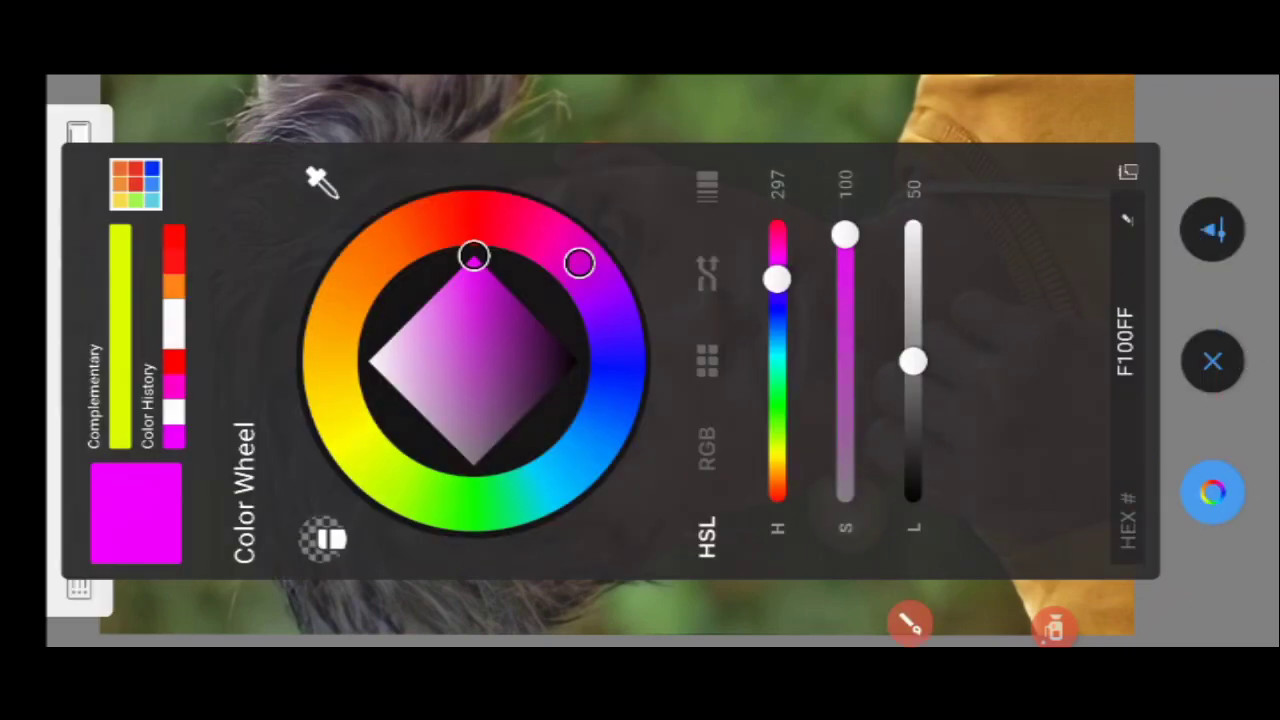
{"action": "left_click_drag", "start_coordinate": [912, 360], "coordinate": [912, 92]}
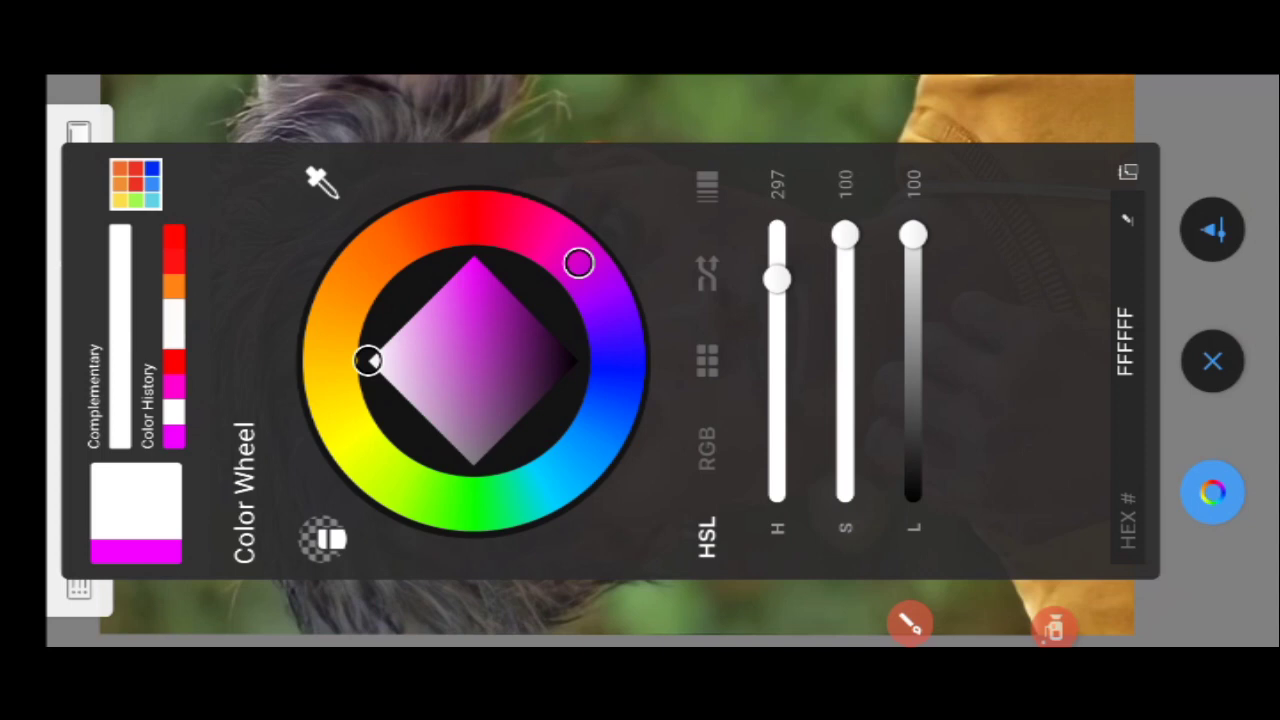
{"action": "left_click", "coordinate": [1210, 361]}
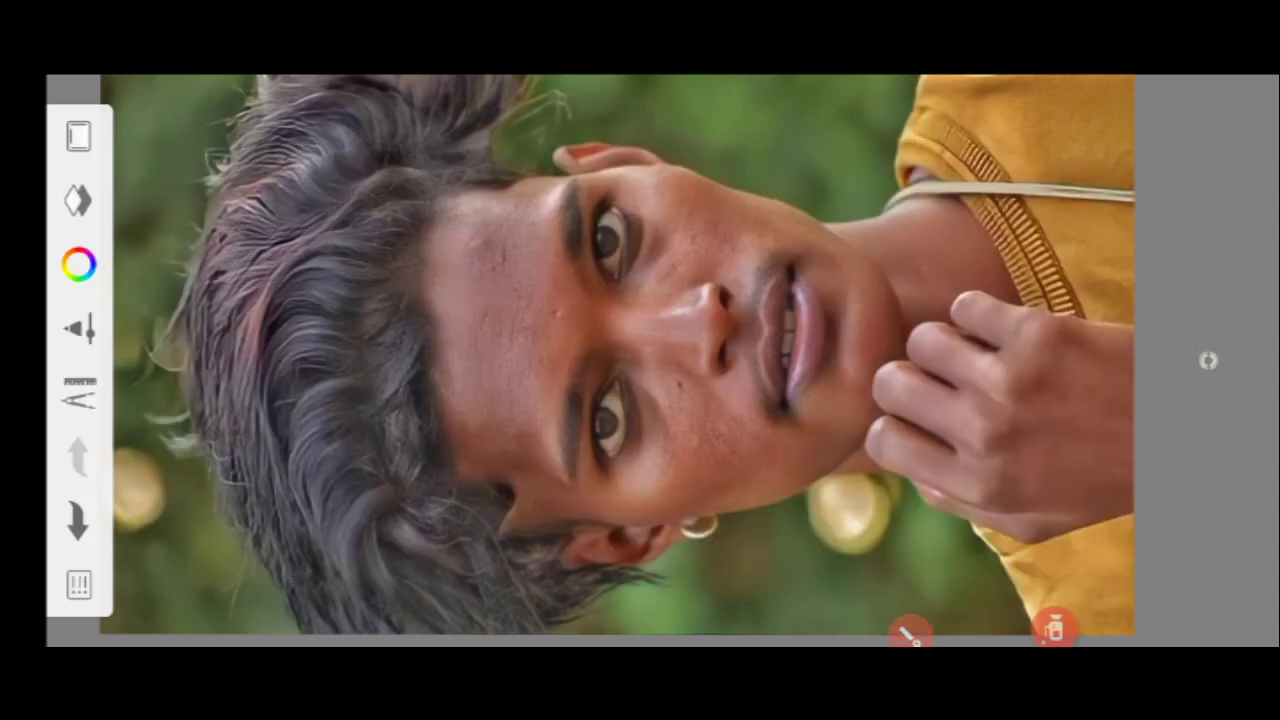
- Paint soft white highlights across the forehead and cheek
{"action": "scroll", "coordinate": [670, 343], "scroll_direction": "up", "scroll_amount": 3}
{"action": "left_click_drag", "start_coordinate": [520, 260], "coordinate": [794, 409]}
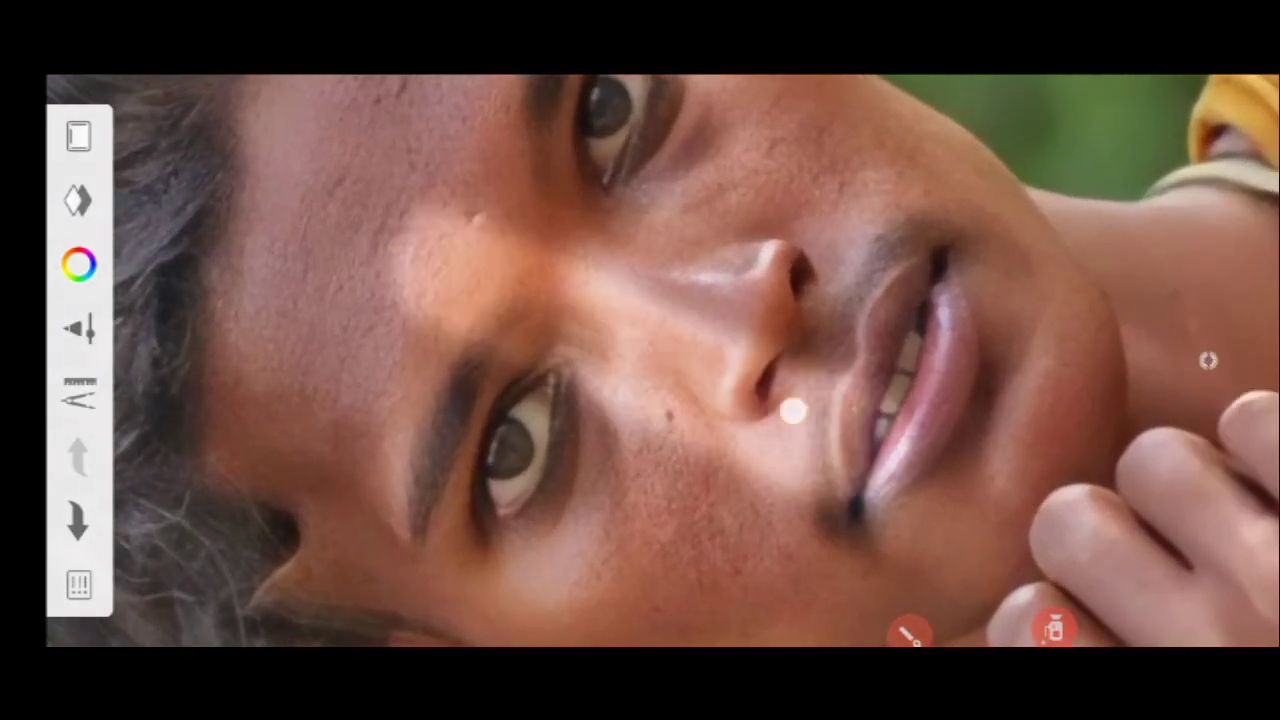
{"action": "mouse_move", "coordinate": [560, 150]}
{"action": "left_mouse_down"}
{"action": "mouse_move", "coordinate": [463, 338]}
{"action": "mouse_move", "coordinate": [474, 551]}
{"action": "left_mouse_up"}
{"action": "scroll", "coordinate": [656, 345], "scroll_direction": "up", "scroll_amount": 5}
{"action": "scroll", "coordinate": [711, 394], "scroll_direction": "down", "scroll_amount": 3}
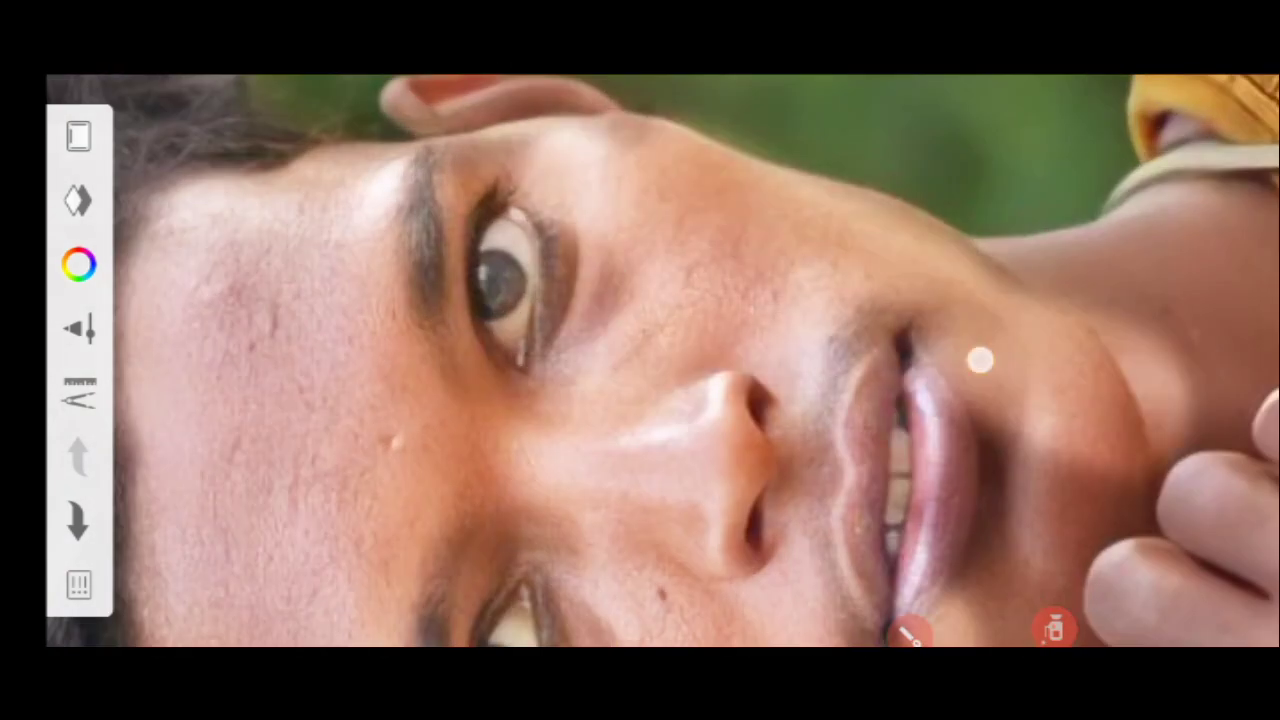
- Move and zoom the view over the lips, chin, hand and sleeve
{"action": "left_click_drag", "start_coordinate": [980, 360], "coordinate": [820, 246]}
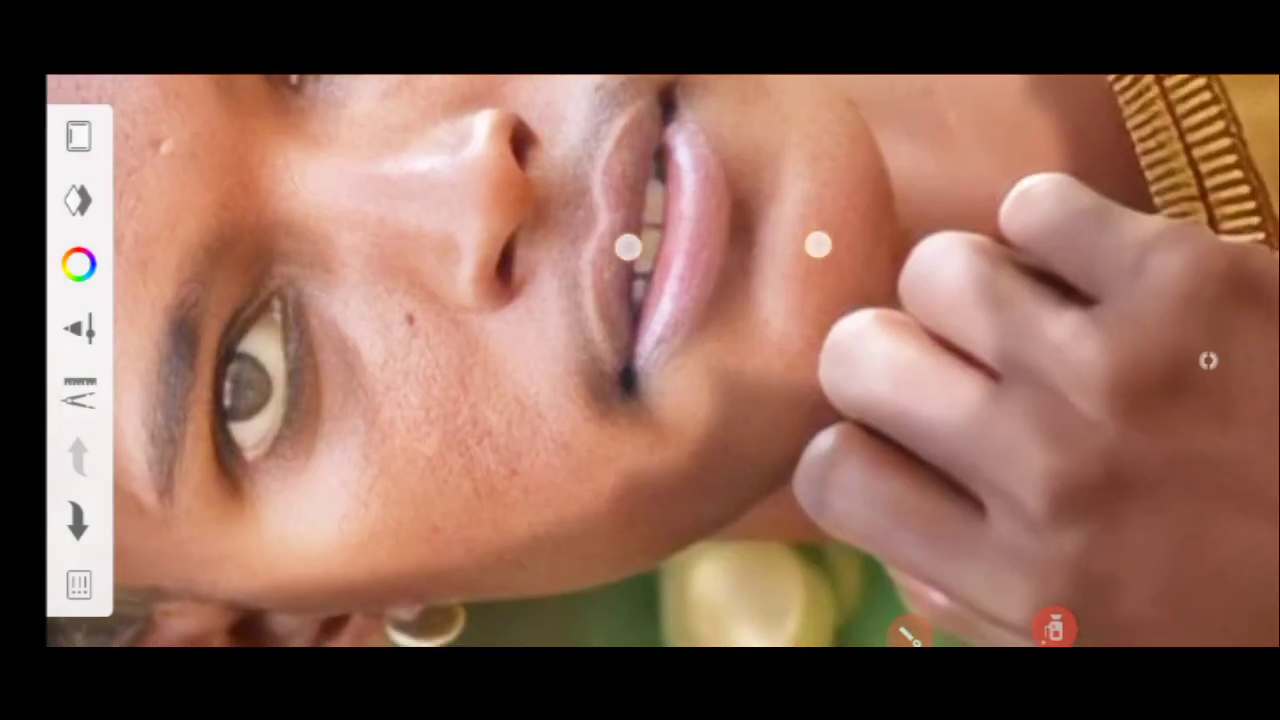
{"action": "left_click_drag", "start_coordinate": [301, 501], "coordinate": [606, 354]}
{"action": "scroll", "coordinate": [660, 340], "scroll_direction": "down", "scroll_amount": 1}
{"action": "mouse_move", "coordinate": [810, 290]}
{"action": "left_mouse_down"}
{"action": "mouse_move", "coordinate": [897, 471]}
{"action": "mouse_move", "coordinate": [644, 141]}
{"action": "mouse_move", "coordinate": [889, 246]}
{"action": "mouse_move", "coordinate": [577, 357]}
{"action": "left_mouse_up"}
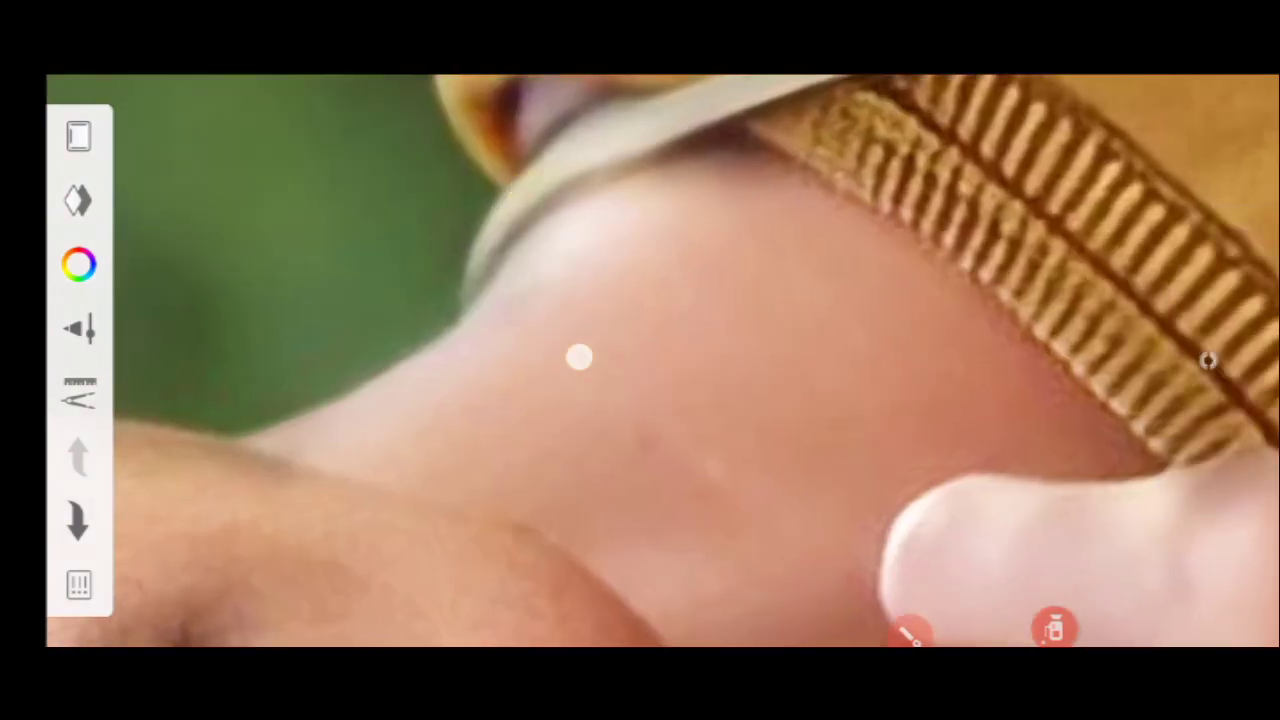
{"action": "scroll", "coordinate": [839, 259], "scroll_direction": "down", "scroll_amount": 5}
{"action": "scroll", "coordinate": [735, 229], "scroll_direction": "up", "scroll_amount": 5}
{"action": "scroll", "coordinate": [643, 366], "scroll_direction": "down", "scroll_amount": 5}
{"action": "scroll", "coordinate": [571, 286], "scroll_direction": "up", "scroll_amount": 5}
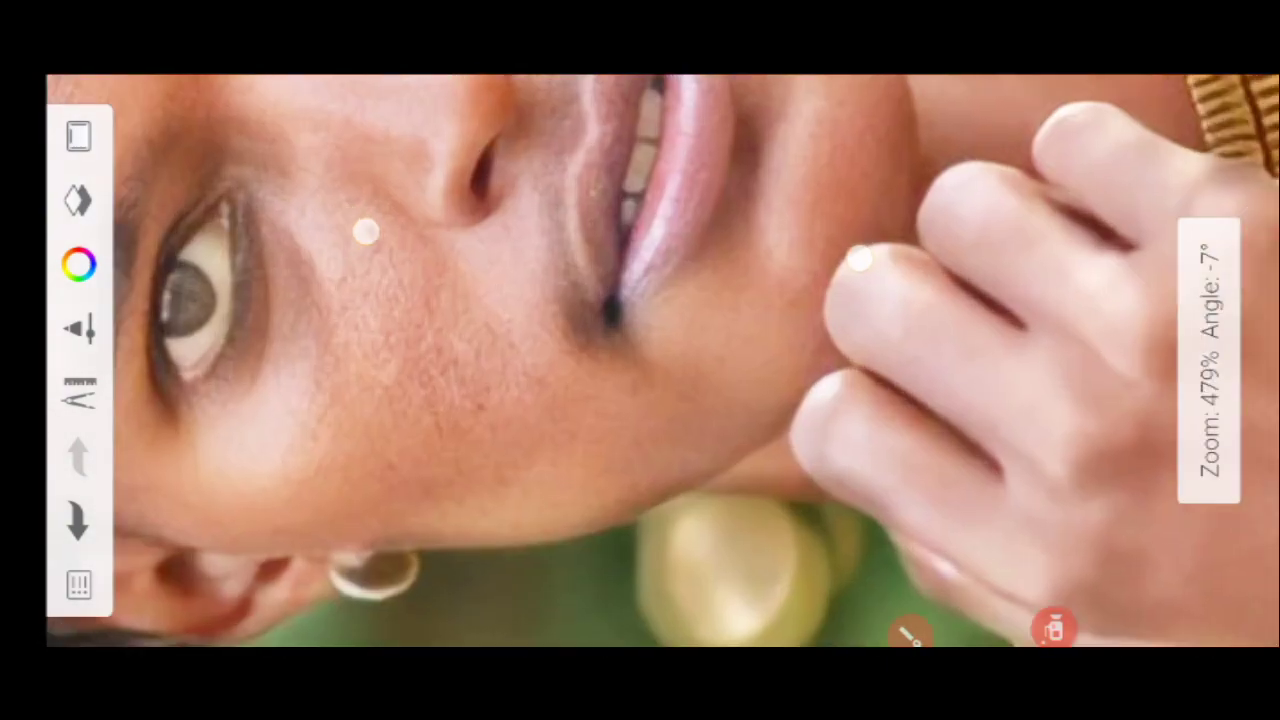
{"action": "scroll", "coordinate": [366, 229], "scroll_direction": "up", "scroll_amount": 2}
{"action": "scroll", "coordinate": [611, 297], "scroll_direction": "down", "scroll_amount": 5}
{"action": "scroll", "coordinate": [750, 356], "scroll_direction": "down", "scroll_amount": 1}
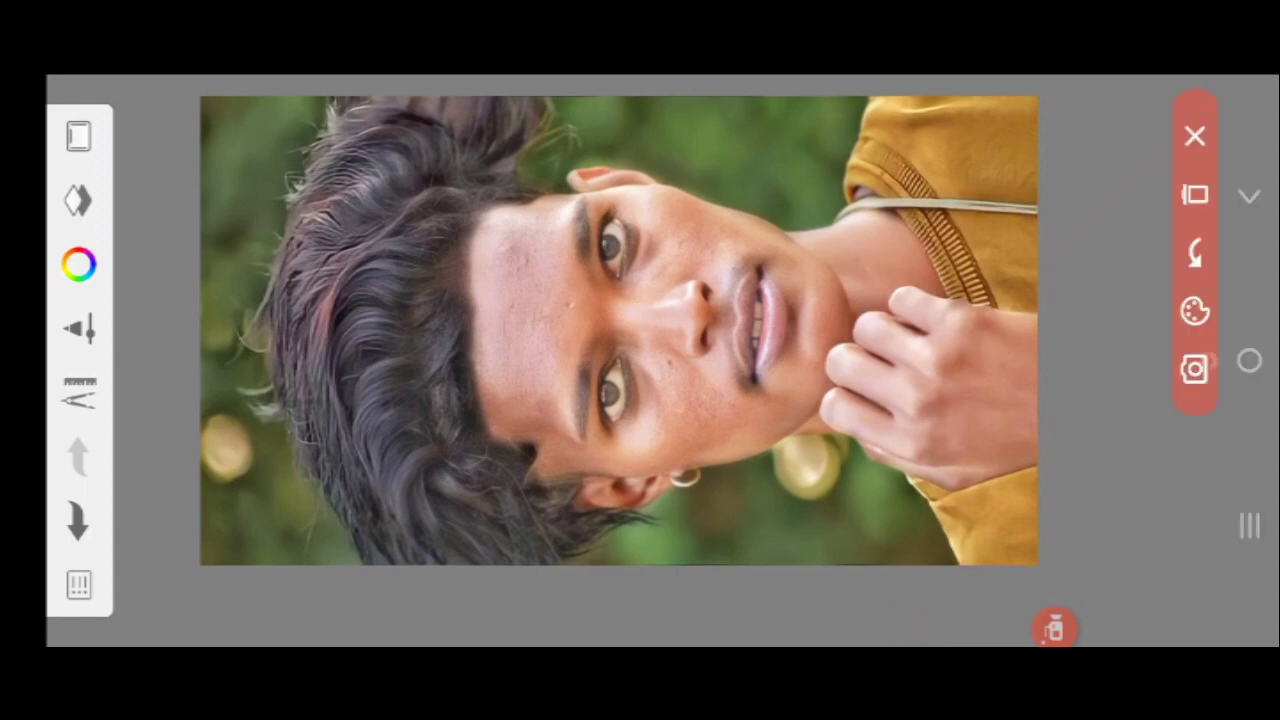
- Show the list of layers
{"action": "left_click_drag", "start_coordinate": [240, 322], "coordinate": [116, 212]}
{"action": "left_click_drag", "start_coordinate": [130, 316], "coordinate": [195, 194]}
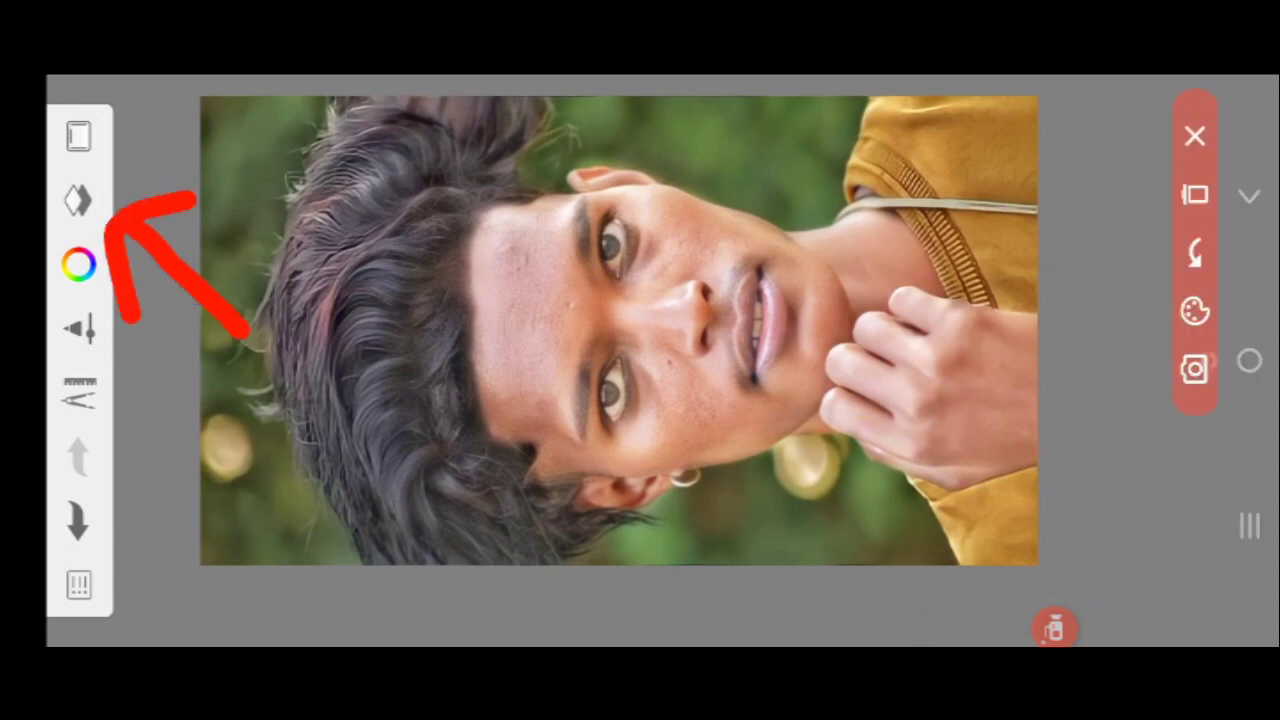
{"action": "left_click", "coordinate": [1195, 135]}
{"action": "left_click", "coordinate": [78, 200]}
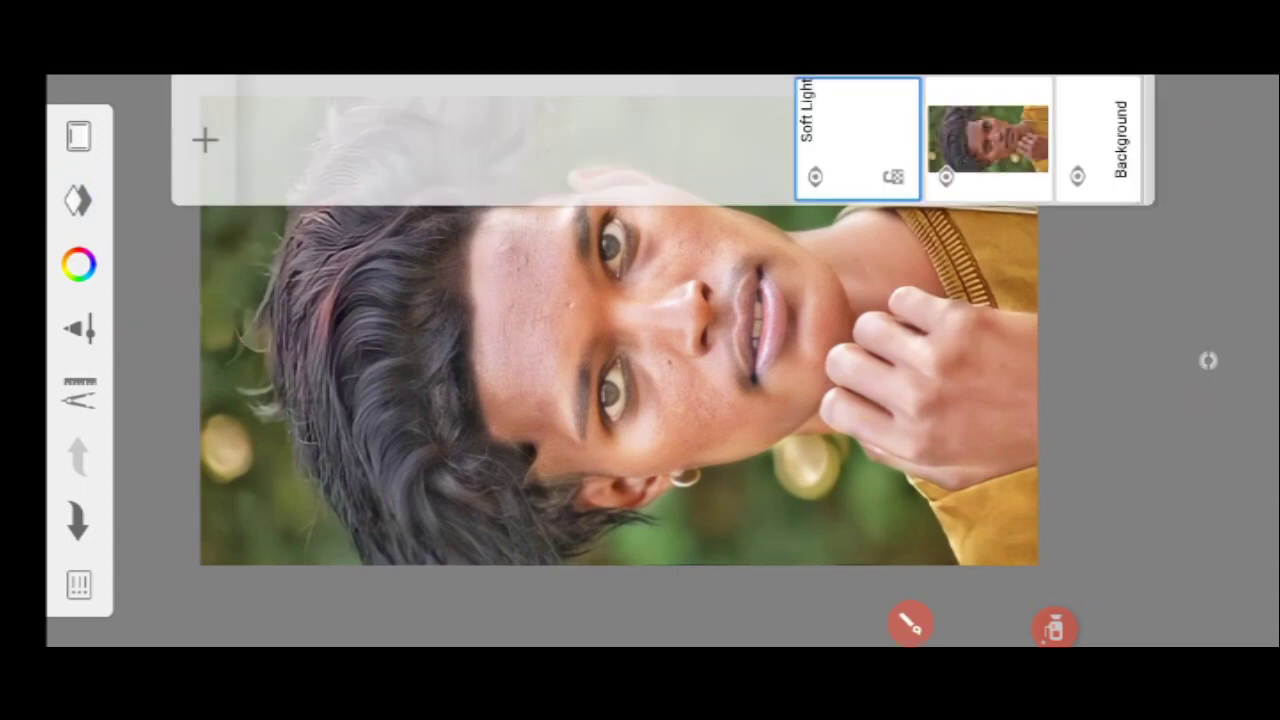
{"action": "left_click", "coordinate": [910, 622]}
{"action": "left_click_drag", "start_coordinate": [838, 380], "coordinate": [862, 222]}
{"action": "left_click_drag", "start_coordinate": [818, 270], "coordinate": [925, 265]}
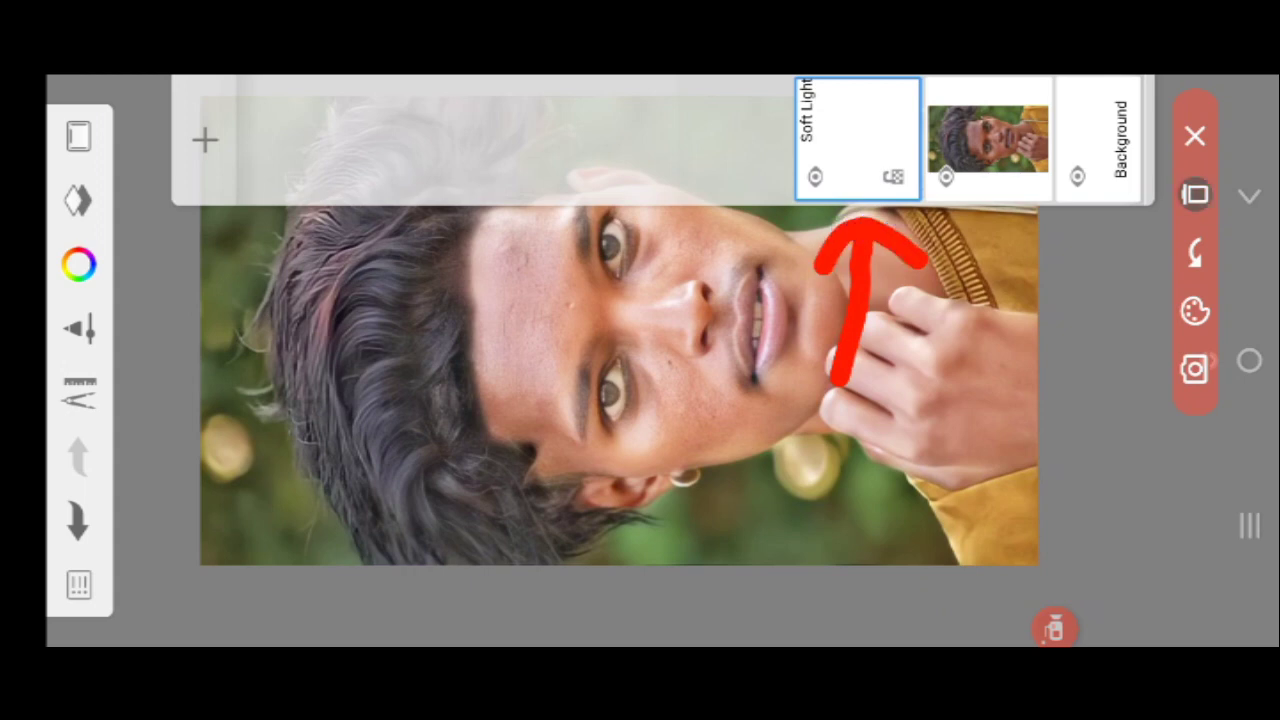
{"action": "left_click", "coordinate": [1195, 135]}
- Lower the Soft Light layer's opacity to 57
{"action": "left_click", "coordinate": [853, 130]}
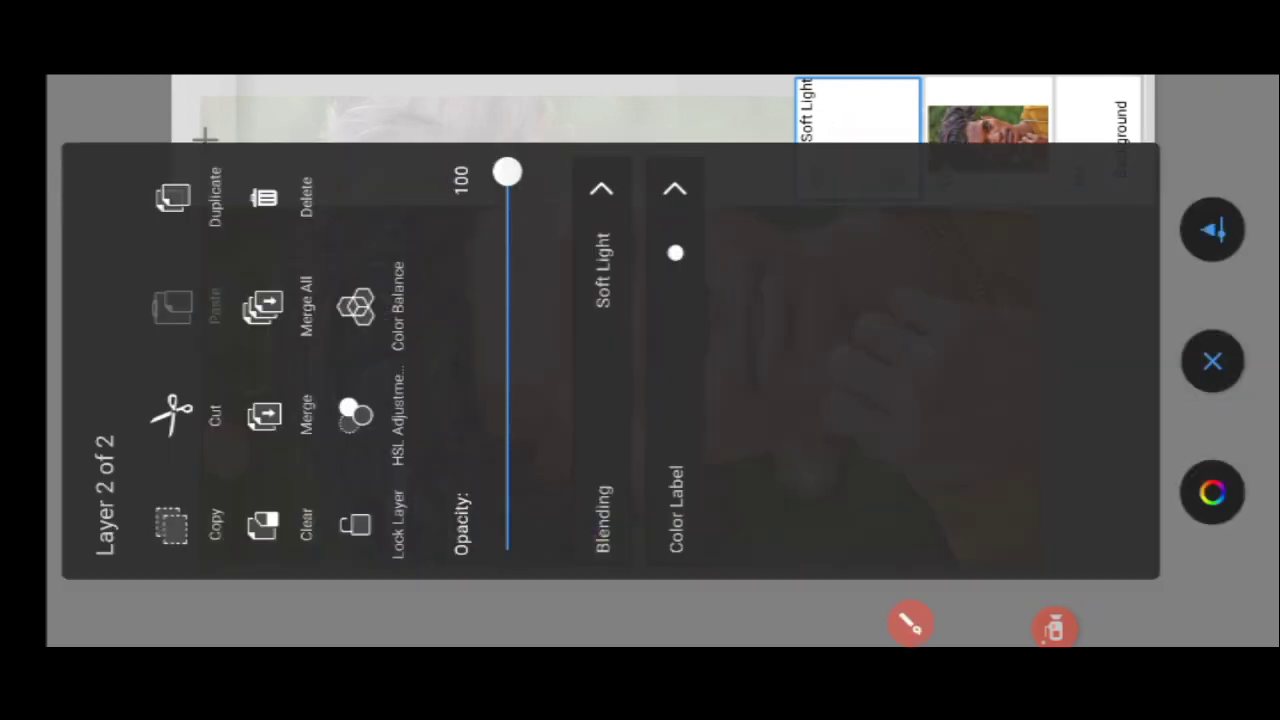
{"action": "left_click", "coordinate": [910, 622]}
{"action": "mouse_move", "coordinate": [440, 470]}
{"action": "left_mouse_down"}
{"action": "mouse_move", "coordinate": [480, 574]}
{"action": "mouse_move", "coordinate": [453, 458]}
{"action": "left_mouse_up"}
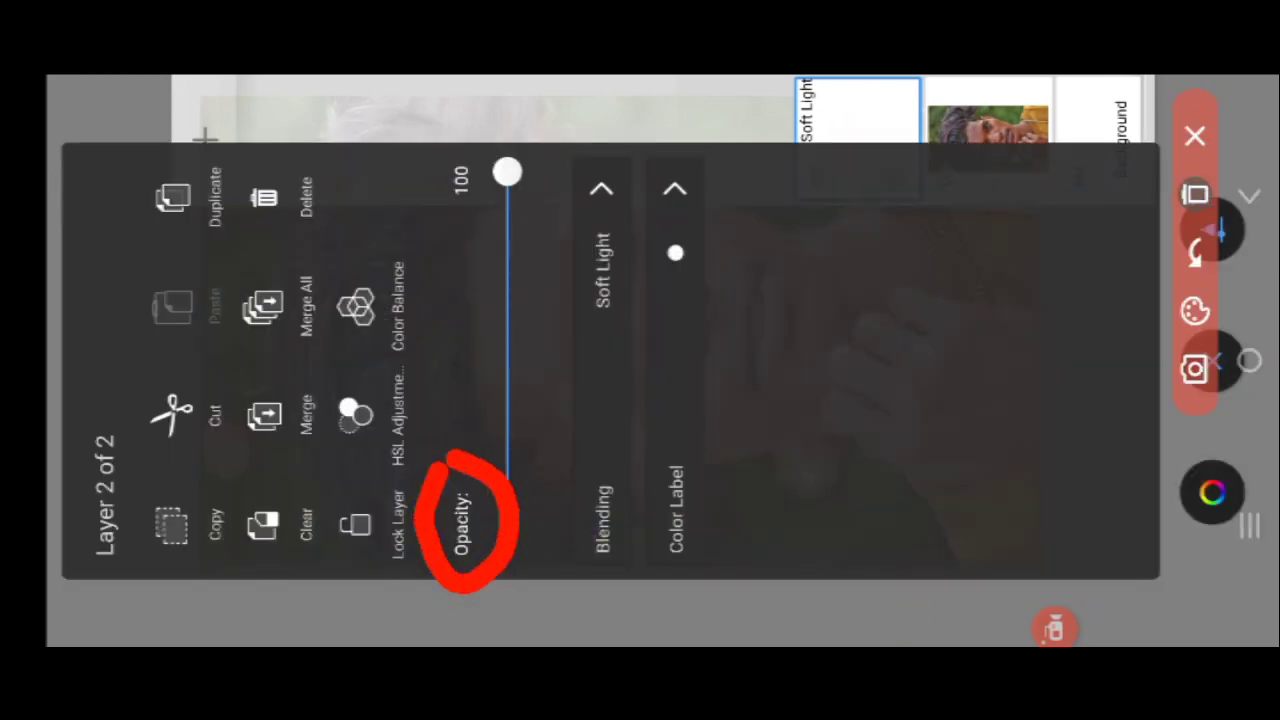
{"action": "left_click", "coordinate": [1195, 135]}
{"action": "mouse_move", "coordinate": [507, 180]}
{"action": "left_mouse_down"}
{"action": "mouse_move", "coordinate": [591, 509]}
{"action": "mouse_move", "coordinate": [763, 354]}
{"action": "mouse_move", "coordinate": [849, 580]}
{"action": "mouse_move", "coordinate": [832, 141]}
{"action": "mouse_move", "coordinate": [840, 380]}
{"action": "mouse_move", "coordinate": [843, 360]}
{"action": "mouse_move", "coordinate": [880, 331]}
{"action": "mouse_move", "coordinate": [931, 331]}
{"action": "left_mouse_up"}
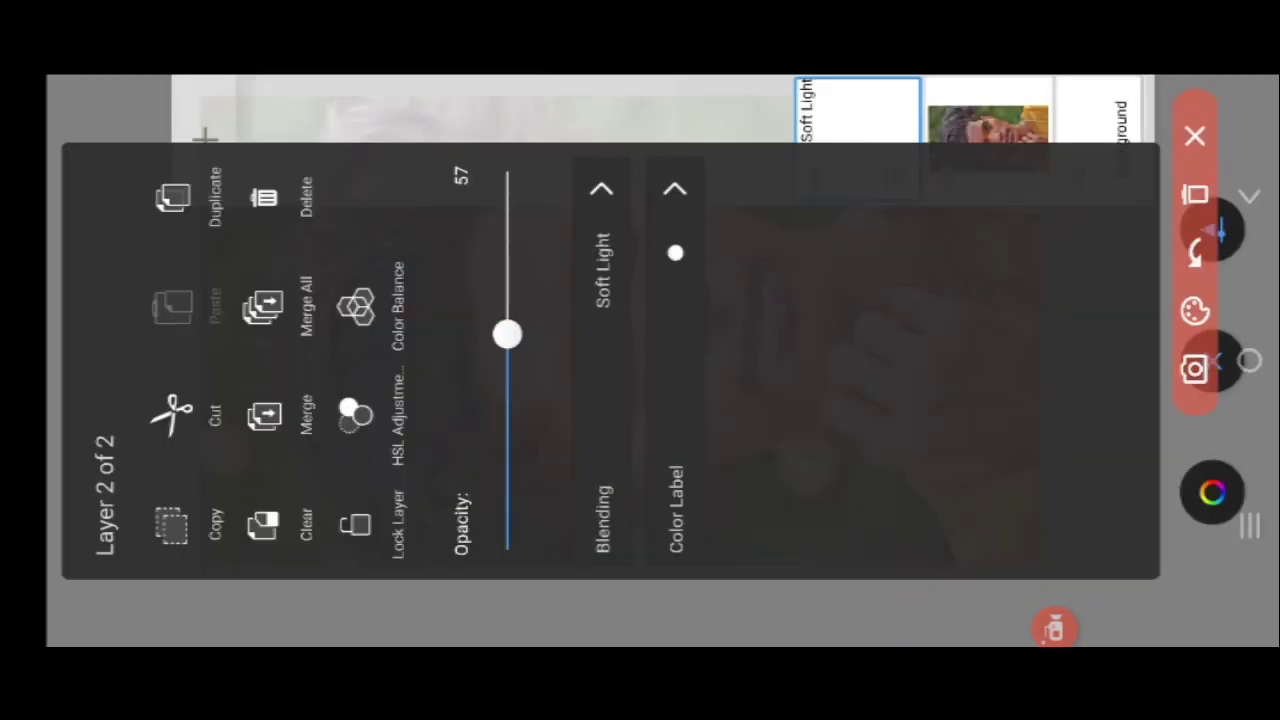
- Merge all layers into a single layer and close the layers list
{"action": "mouse_move", "coordinate": [248, 252]}
{"action": "left_mouse_down"}
{"action": "mouse_move", "coordinate": [300, 357]}
{"action": "mouse_move", "coordinate": [276, 228]}
{"action": "left_mouse_up"}
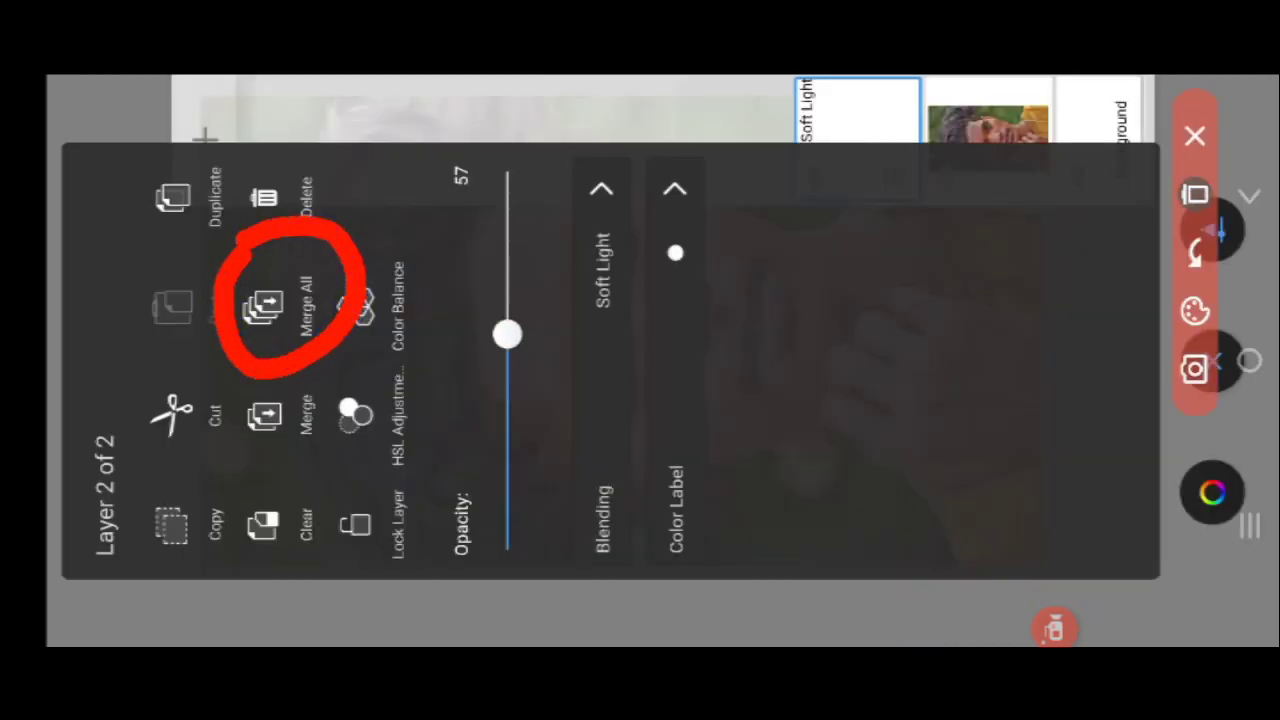
{"action": "left_click", "coordinate": [1195, 193]}
{"action": "left_click", "coordinate": [1195, 136]}
{"action": "left_click", "coordinate": [264, 305]}
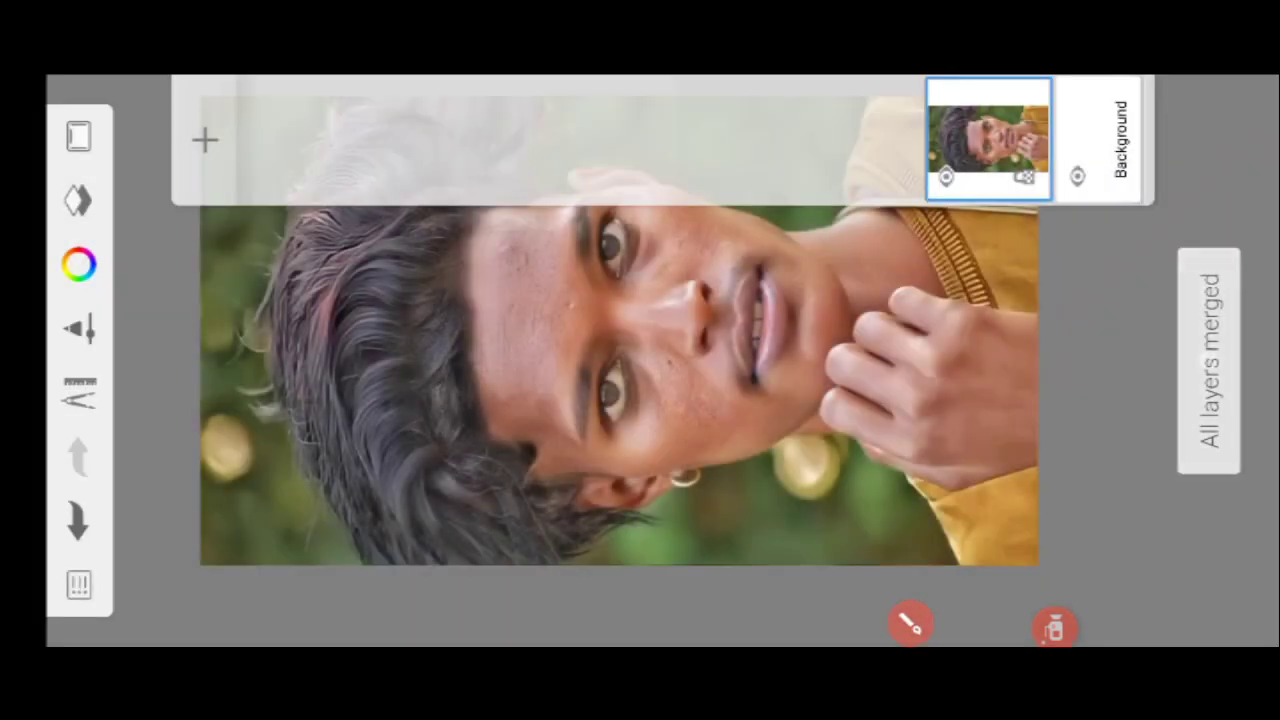
{"action": "left_click", "coordinate": [1208, 360]}
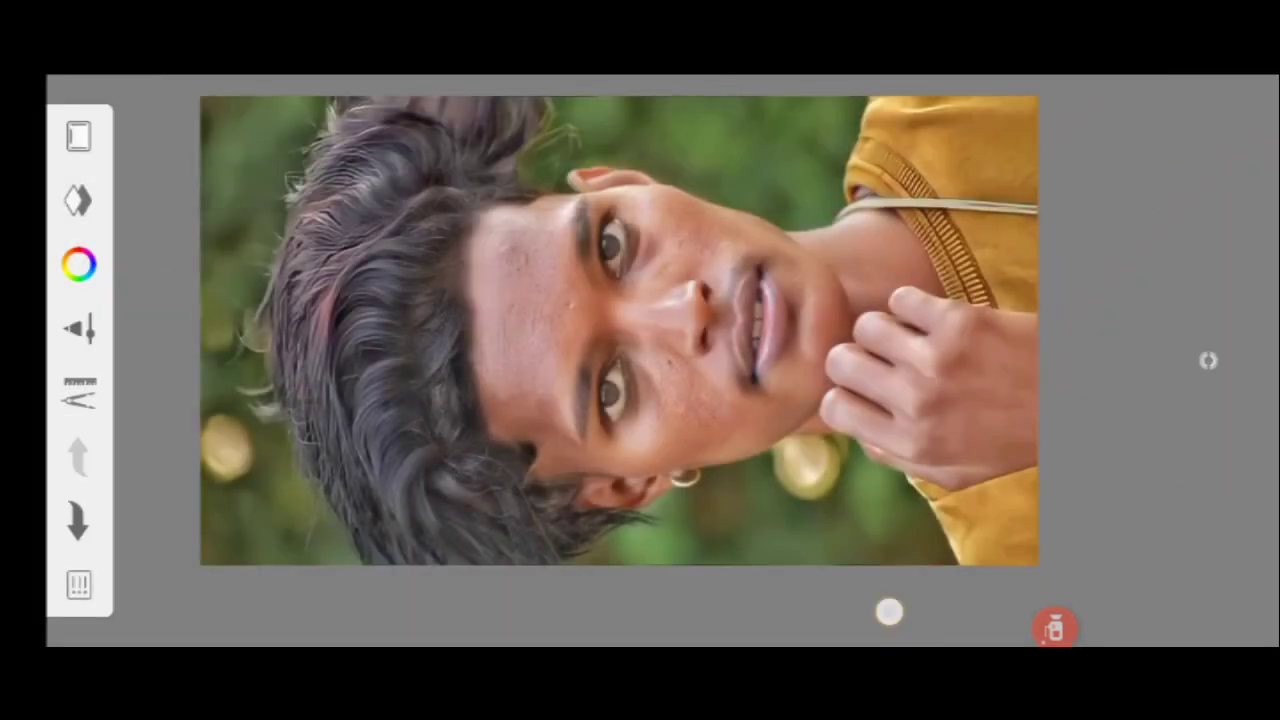
{"action": "left_click", "coordinate": [1208, 360]}
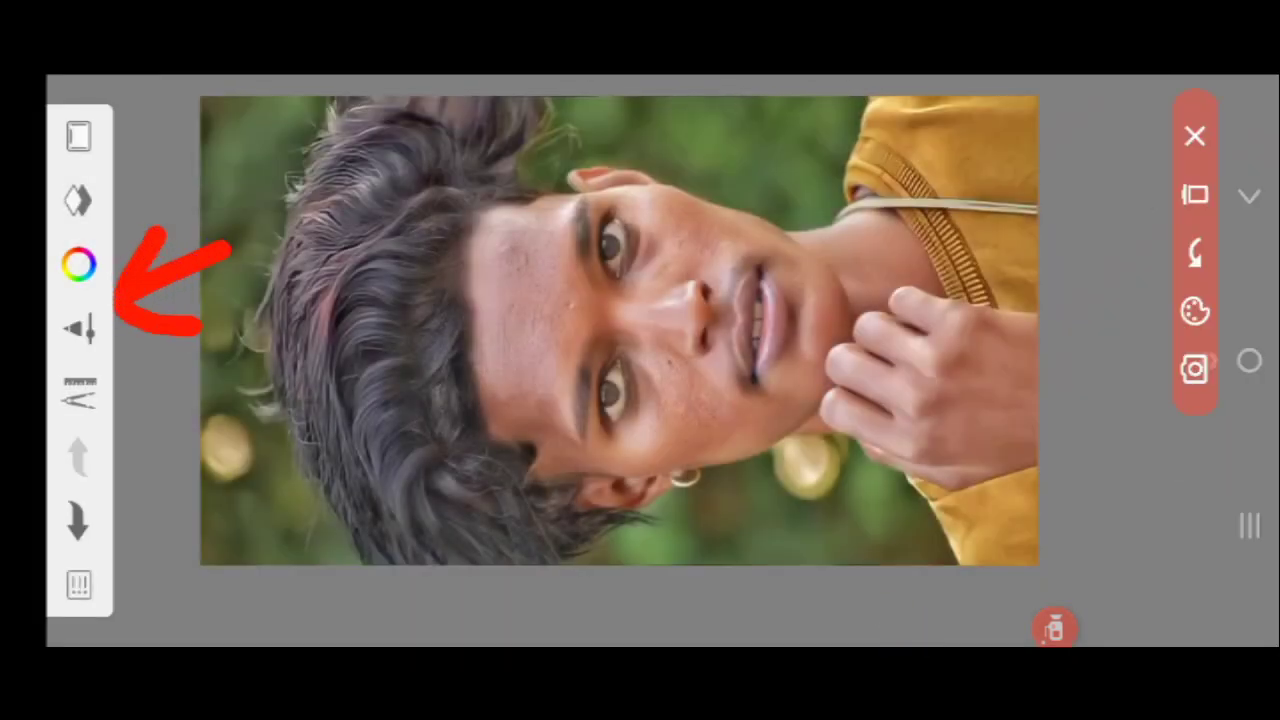
- Switch to the brush tool and bring up its brush settings
{"action": "left_click", "coordinate": [1195, 193]}
{"action": "left_click", "coordinate": [1195, 136]}
{"action": "left_click", "coordinate": [79, 327]}
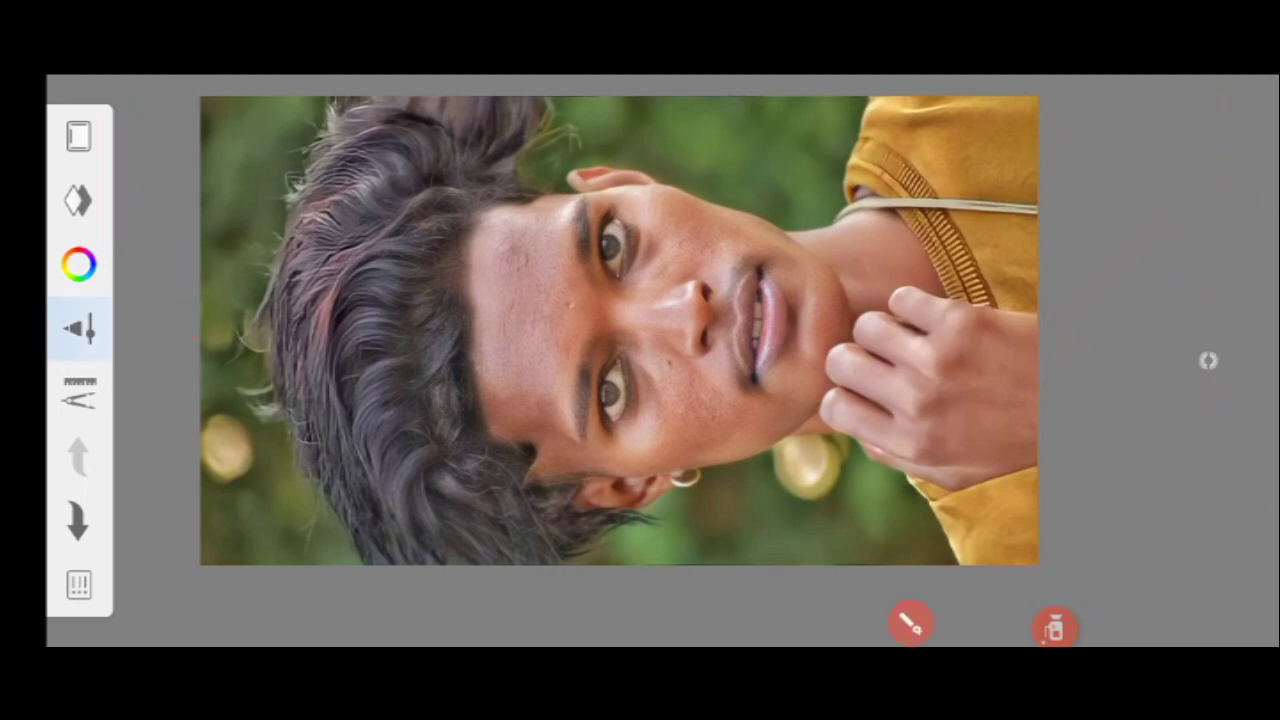
{"action": "left_click", "coordinate": [1208, 360]}
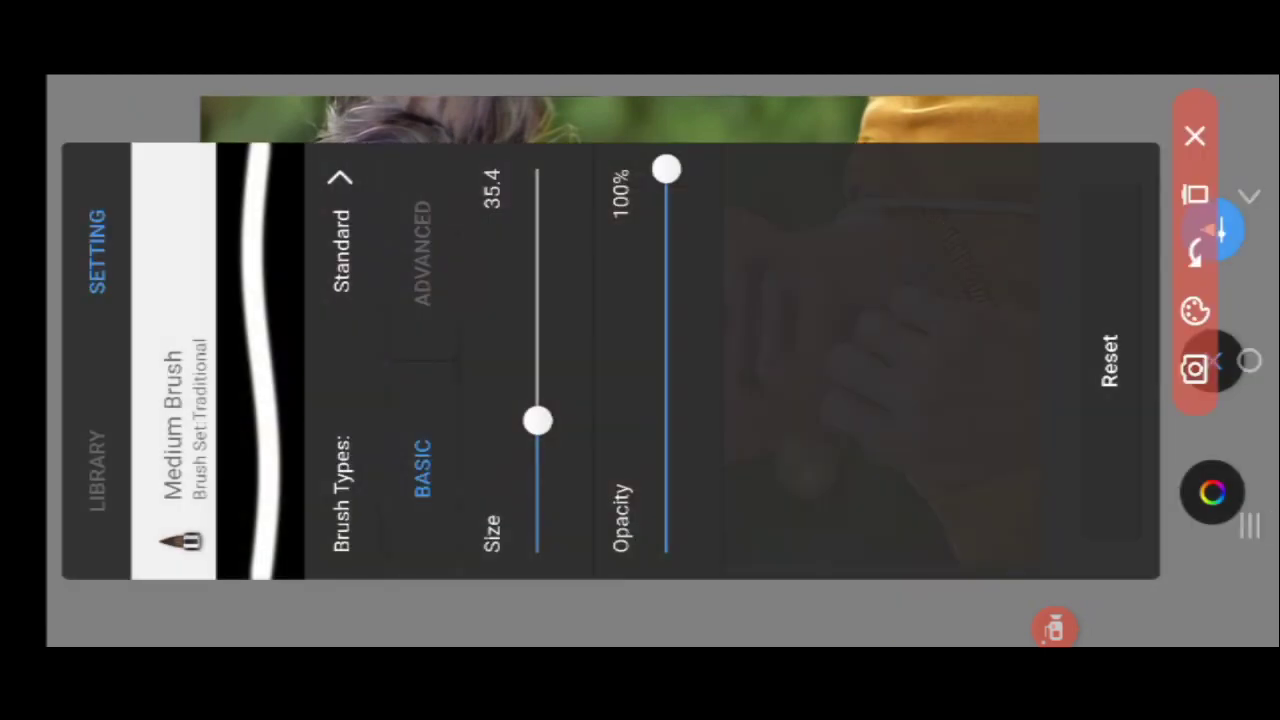
{"action": "mouse_move", "coordinate": [88, 394]}
{"action": "left_mouse_down"}
{"action": "mouse_move", "coordinate": [110, 570]}
{"action": "mouse_move", "coordinate": [78, 378]}
{"action": "left_mouse_up"}
{"action": "left_click", "coordinate": [1195, 193]}
{"action": "left_click", "coordinate": [1195, 136]}
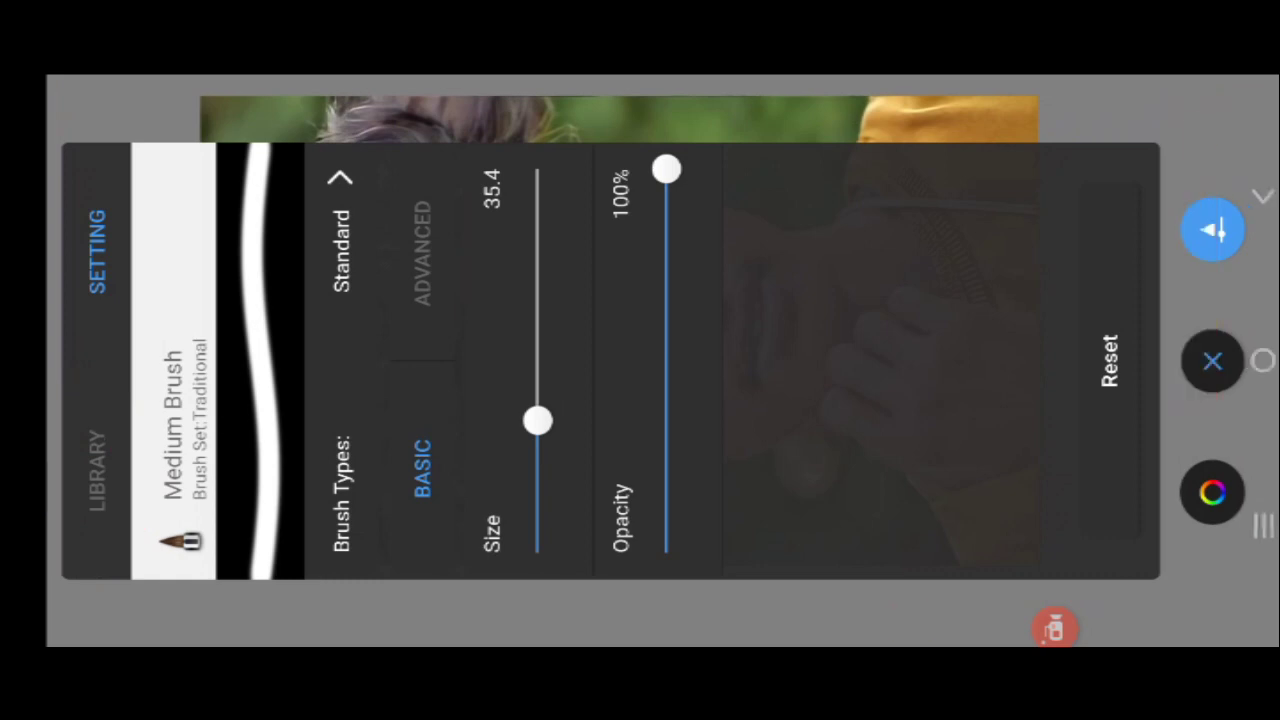
- Pick Smudge Round Bristle Brush from the Smudge set (size 10.6, 6% flow, 8% strength)
{"action": "left_click", "coordinate": [85, 432]}
{"action": "left_click_drag", "start_coordinate": [900, 350], "coordinate": [300, 350]}
{"action": "left_click_drag", "start_coordinate": [1000, 200], "coordinate": [486, 194]}
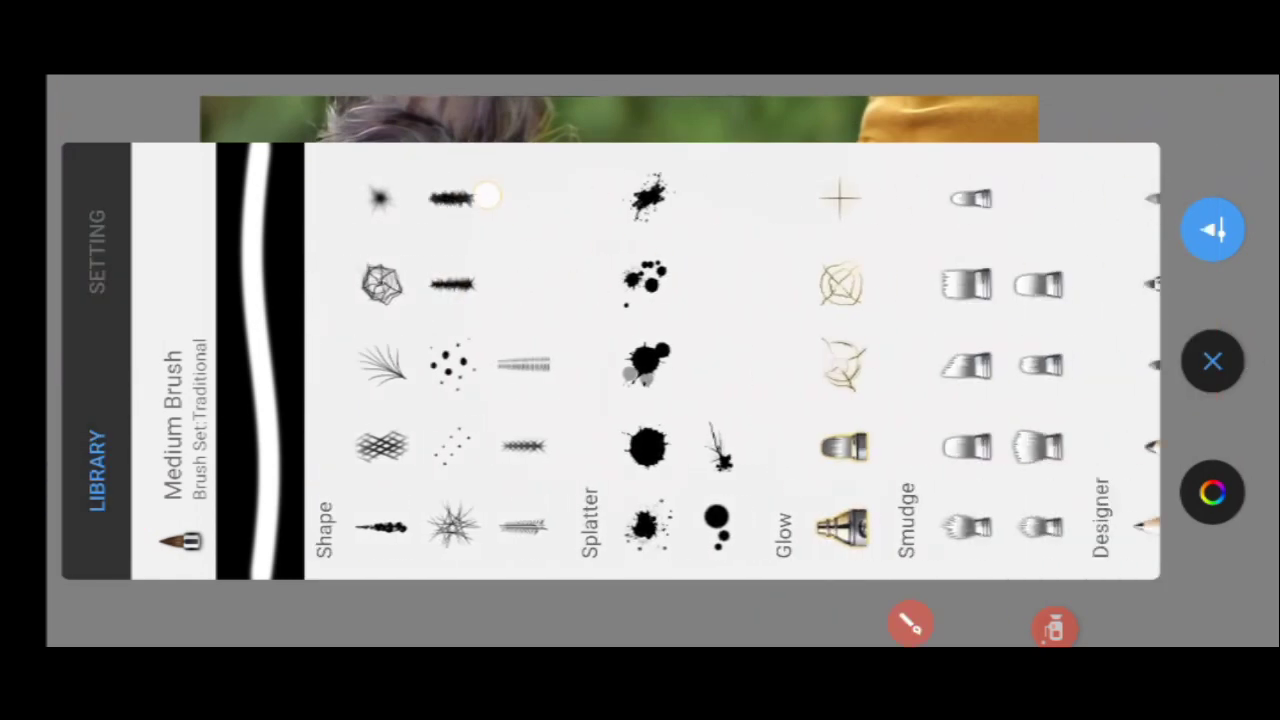
{"action": "left_click_drag", "start_coordinate": [1100, 282], "coordinate": [716, 282]}
{"action": "left_click", "coordinate": [1212, 360]}
{"action": "mouse_move", "coordinate": [575, 412]}
{"action": "left_mouse_down"}
{"action": "mouse_move", "coordinate": [586, 491]}
{"action": "mouse_move", "coordinate": [645, 385]}
{"action": "mouse_move", "coordinate": [572, 415]}
{"action": "left_mouse_up"}
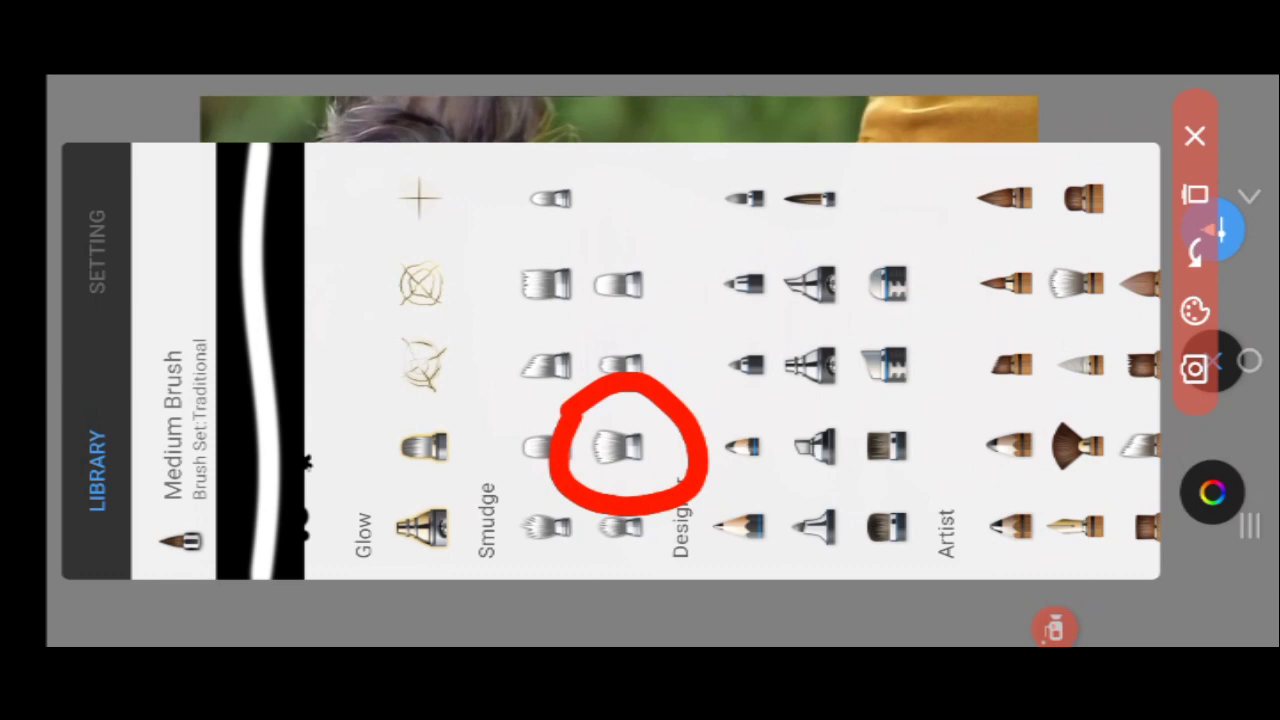
{"action": "mouse_move", "coordinate": [476, 462]}
{"action": "left_mouse_down"}
{"action": "mouse_move", "coordinate": [520, 571]}
{"action": "mouse_move", "coordinate": [500, 458]}
{"action": "left_mouse_up"}
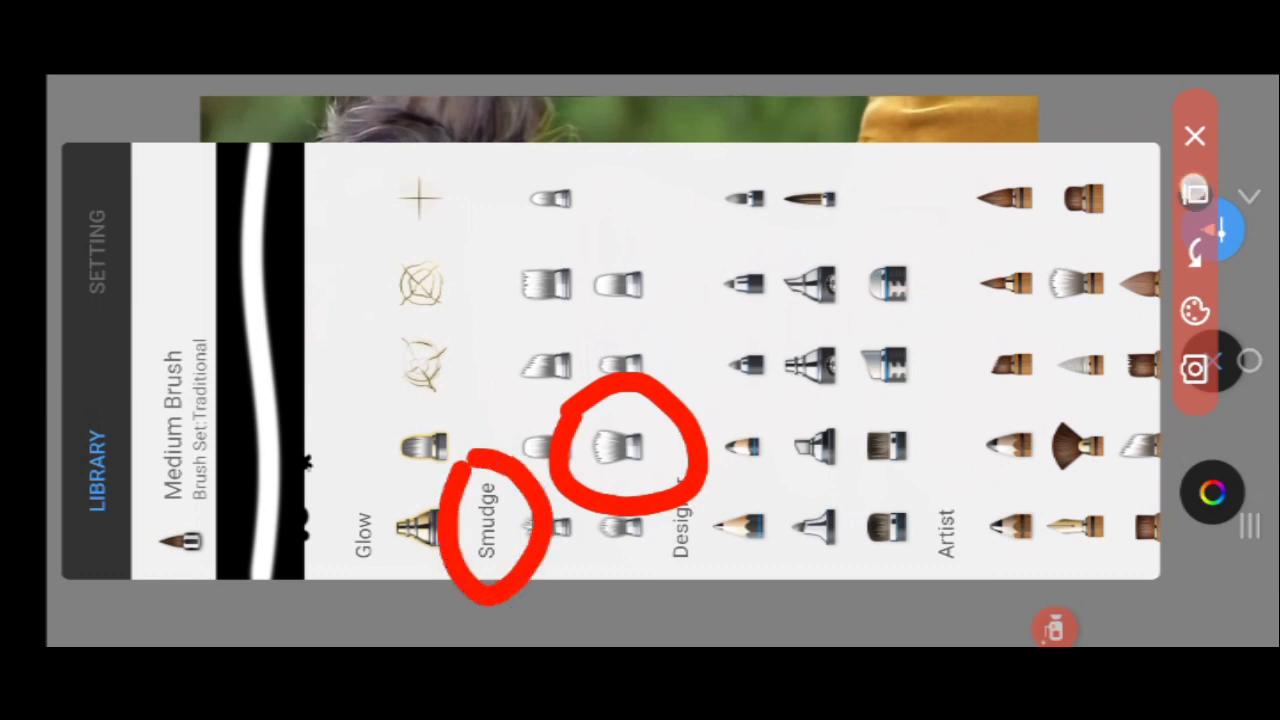
{"action": "left_click", "coordinate": [1195, 135]}
{"action": "left_click", "coordinate": [615, 445]}
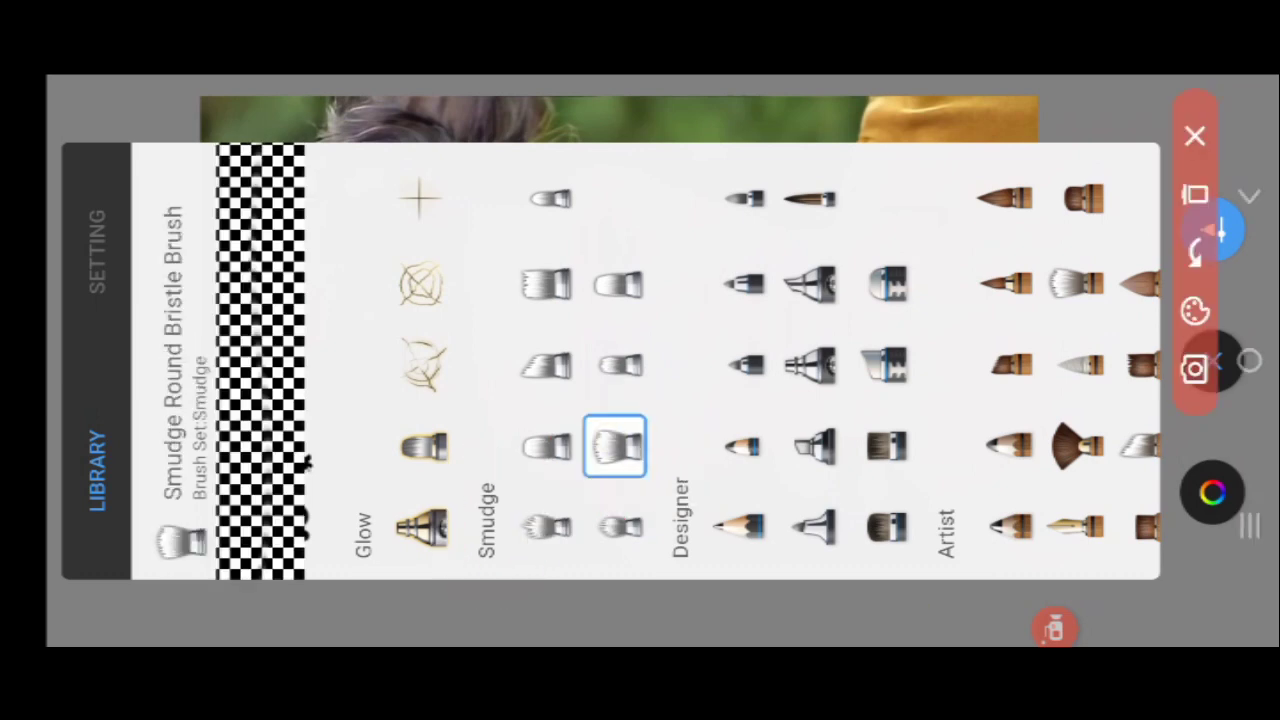
{"action": "left_click_drag", "start_coordinate": [300, 345], "coordinate": [145, 245]}
{"action": "left_click_drag", "start_coordinate": [200, 375], "coordinate": [143, 245]}
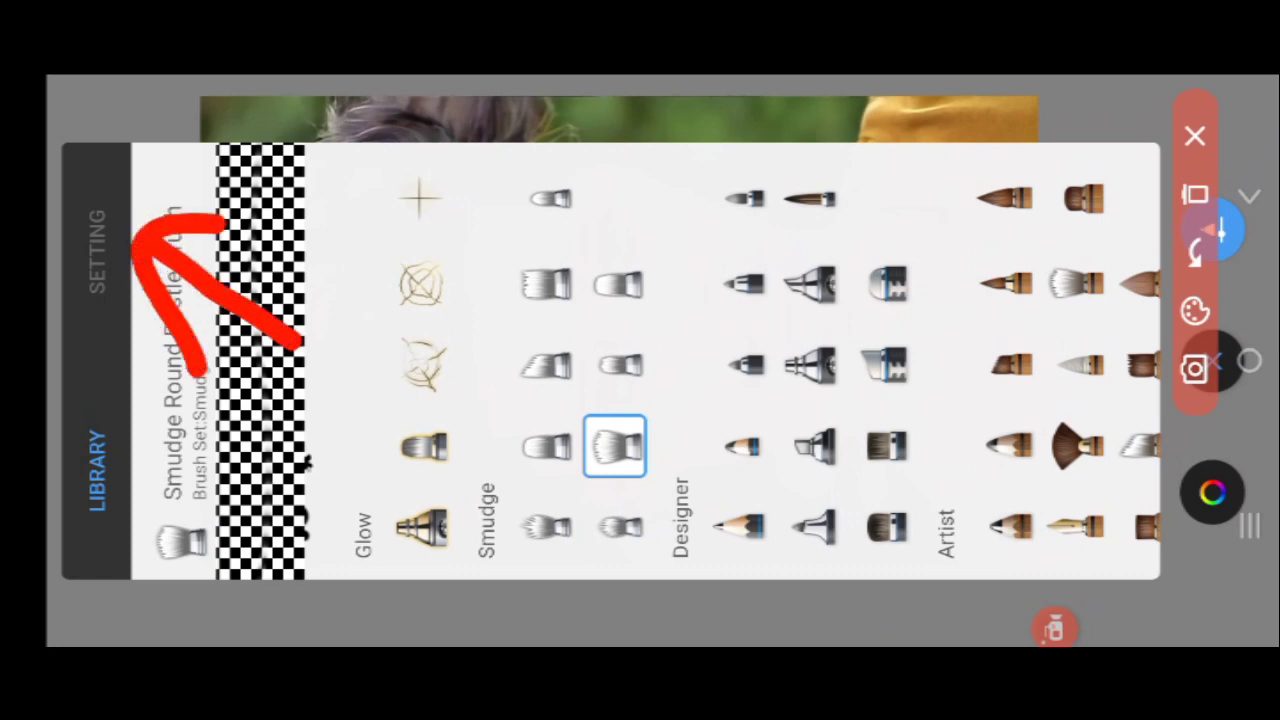
{"action": "left_click", "coordinate": [1195, 195]}
- Raise the smudge brush size from 10.6 to 18.6, keeping 6% flow and 8% strength
{"action": "left_click", "coordinate": [1195, 135]}
{"action": "left_click", "coordinate": [97, 250]}
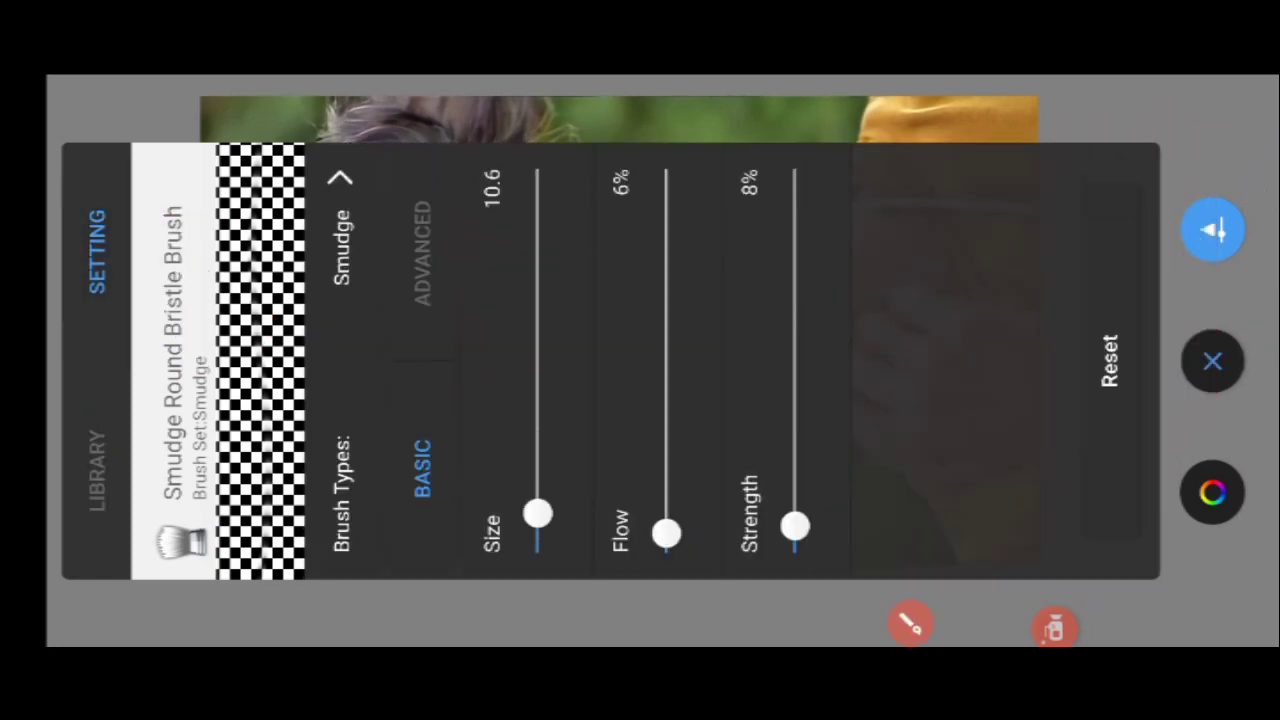
{"action": "left_click", "coordinate": [910, 622]}
{"action": "mouse_move", "coordinate": [729, 140]}
{"action": "left_mouse_down"}
{"action": "mouse_move", "coordinate": [757, 251]}
{"action": "mouse_move", "coordinate": [733, 138]}
{"action": "left_mouse_up"}
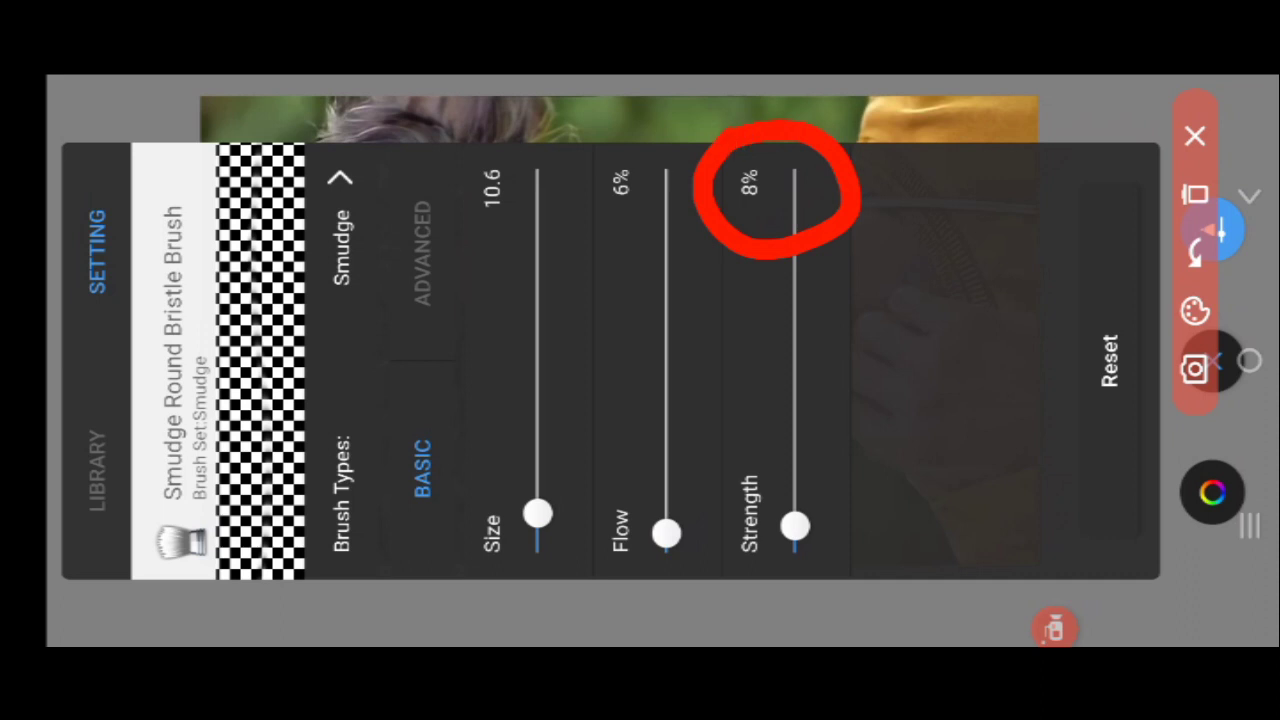
{"action": "mouse_move", "coordinate": [600, 140]}
{"action": "left_mouse_down"}
{"action": "mouse_move", "coordinate": [614, 251]}
{"action": "mouse_move", "coordinate": [603, 140]}
{"action": "left_mouse_up"}
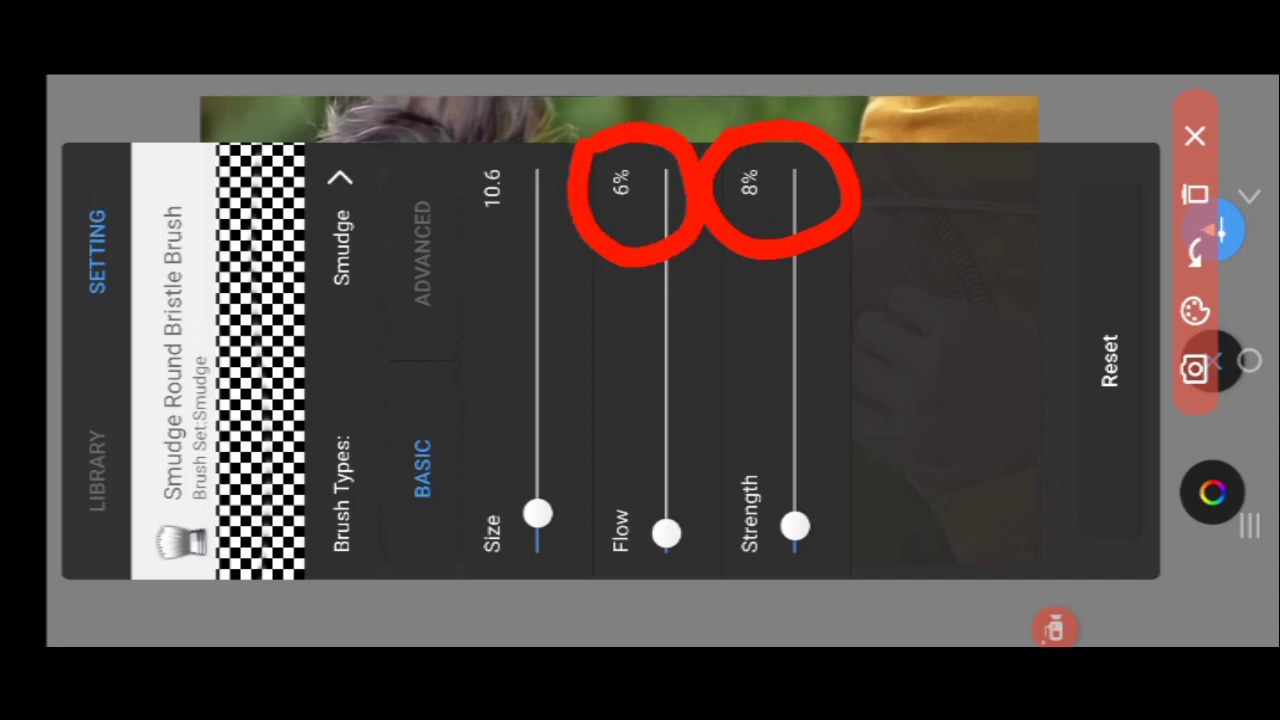
{"action": "left_click", "coordinate": [1195, 135]}
{"action": "mouse_move", "coordinate": [540, 514]}
{"action": "left_mouse_down"}
{"action": "mouse_move", "coordinate": [540, 471]}
{"action": "mouse_move", "coordinate": [540, 483]}
{"action": "left_mouse_up"}
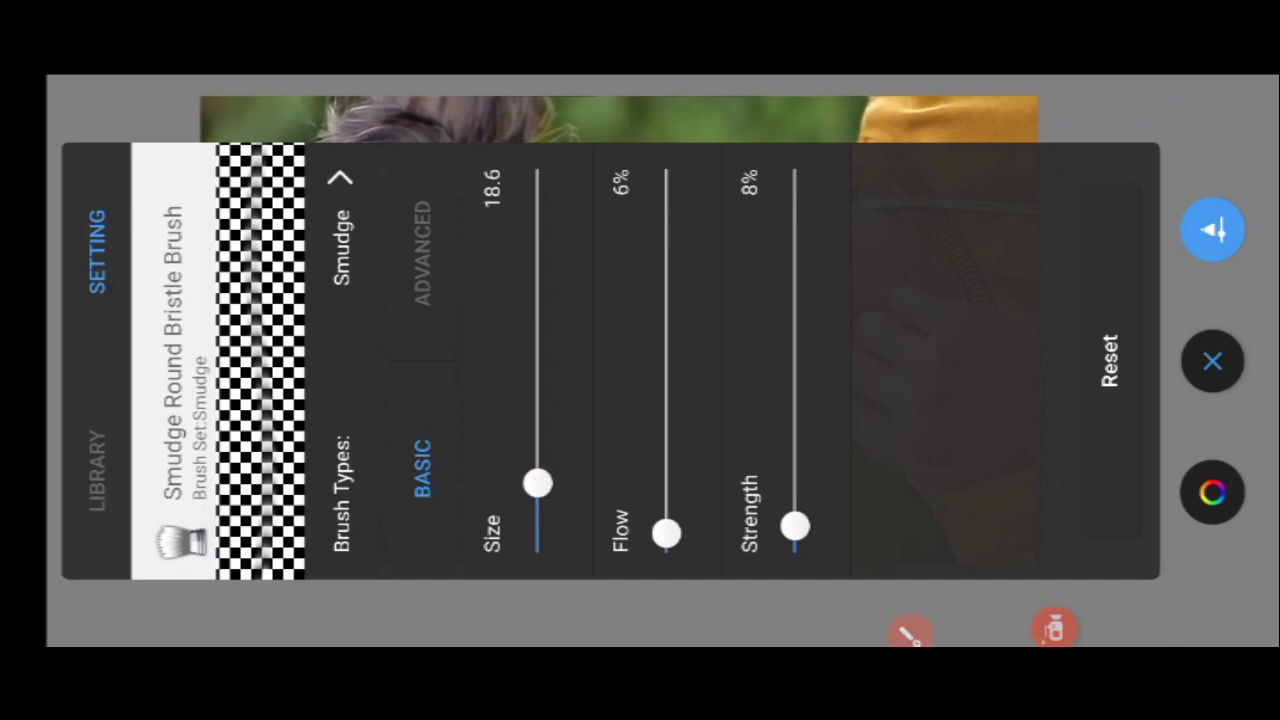
{"action": "left_click", "coordinate": [1212, 361]}
- Zoom in on the facial skin and smudge-blend it down to its lower edge
{"action": "scroll", "coordinate": [707, 205], "scroll_direction": "up", "scroll_amount": 10}
{"action": "scroll", "coordinate": [514, 233], "scroll_direction": "up", "scroll_amount": 5}
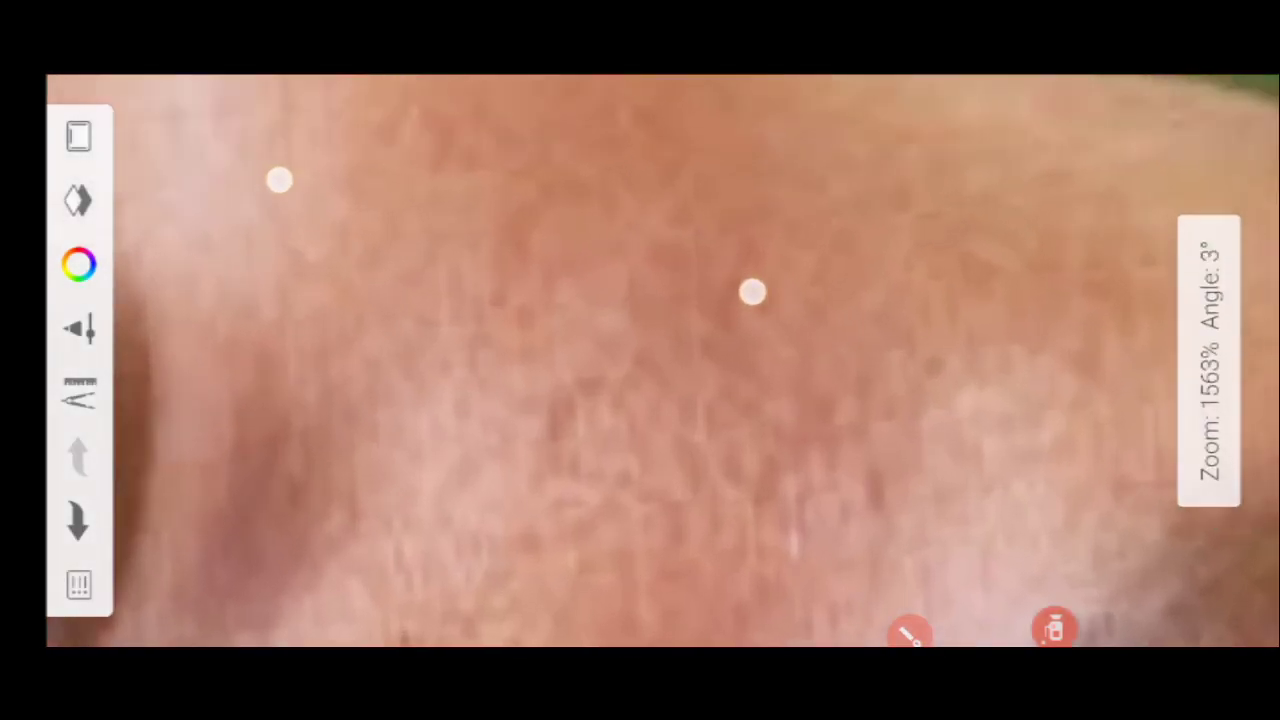
{"action": "scroll", "coordinate": [514, 233], "scroll_direction": "up", "scroll_amount": 2}
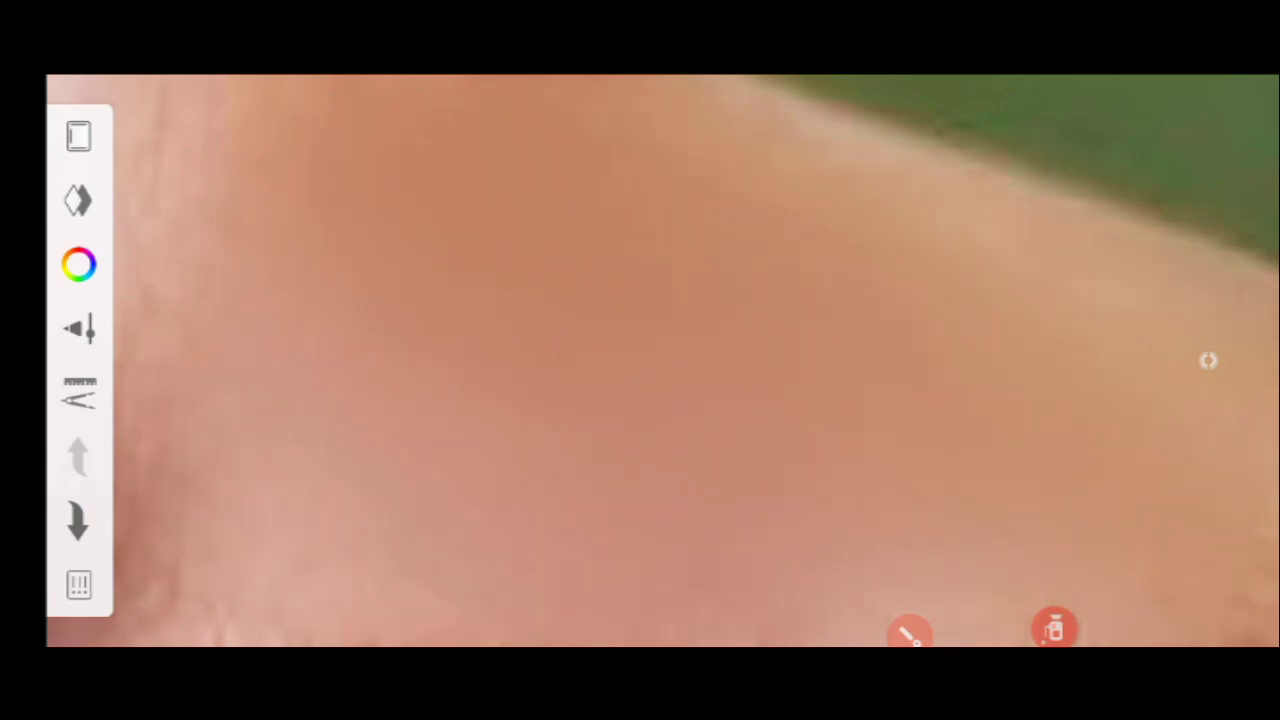
{"action": "scroll", "coordinate": [648, 366], "scroll_direction": "down", "scroll_amount": 3}
{"action": "scroll", "coordinate": [816, 489], "scroll_direction": "down", "scroll_amount": 3}
{"action": "scroll", "coordinate": [817, 488], "scroll_direction": "up", "scroll_amount": 3}
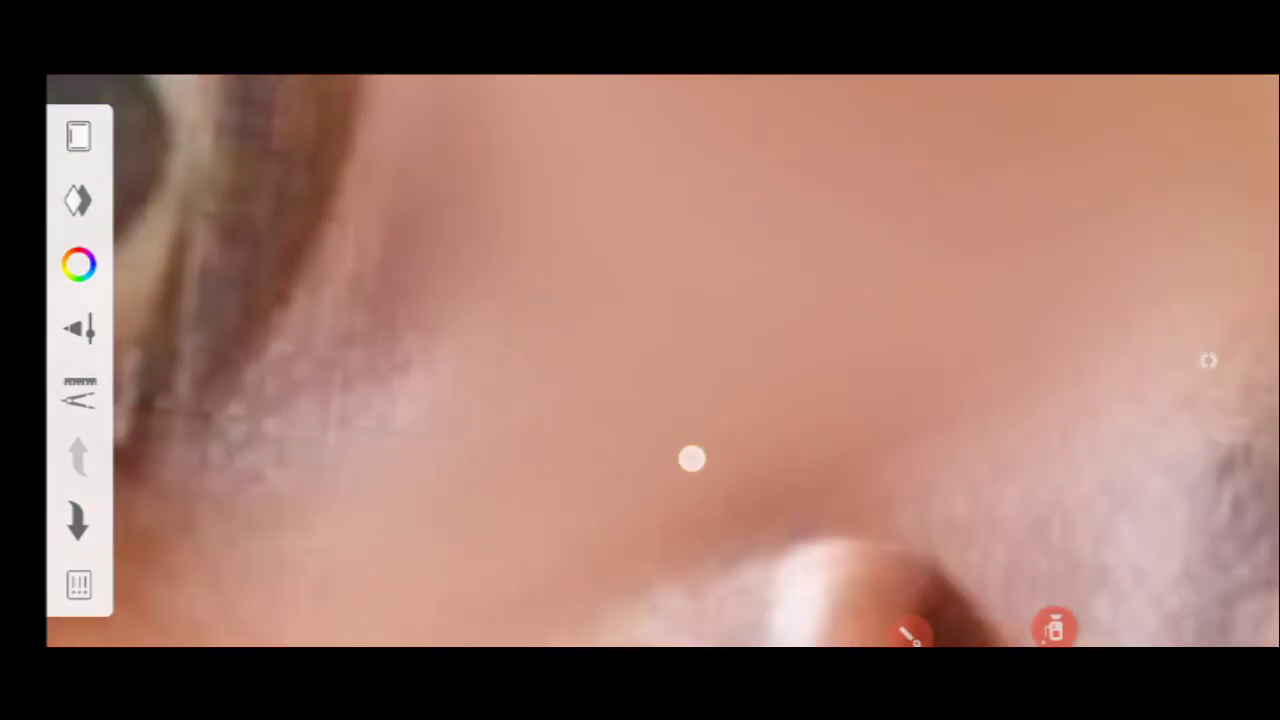
{"action": "left_click_drag", "start_coordinate": [371, 340], "coordinate": [483, 294]}
{"action": "scroll", "coordinate": [564, 340], "scroll_direction": "up", "scroll_amount": 2}
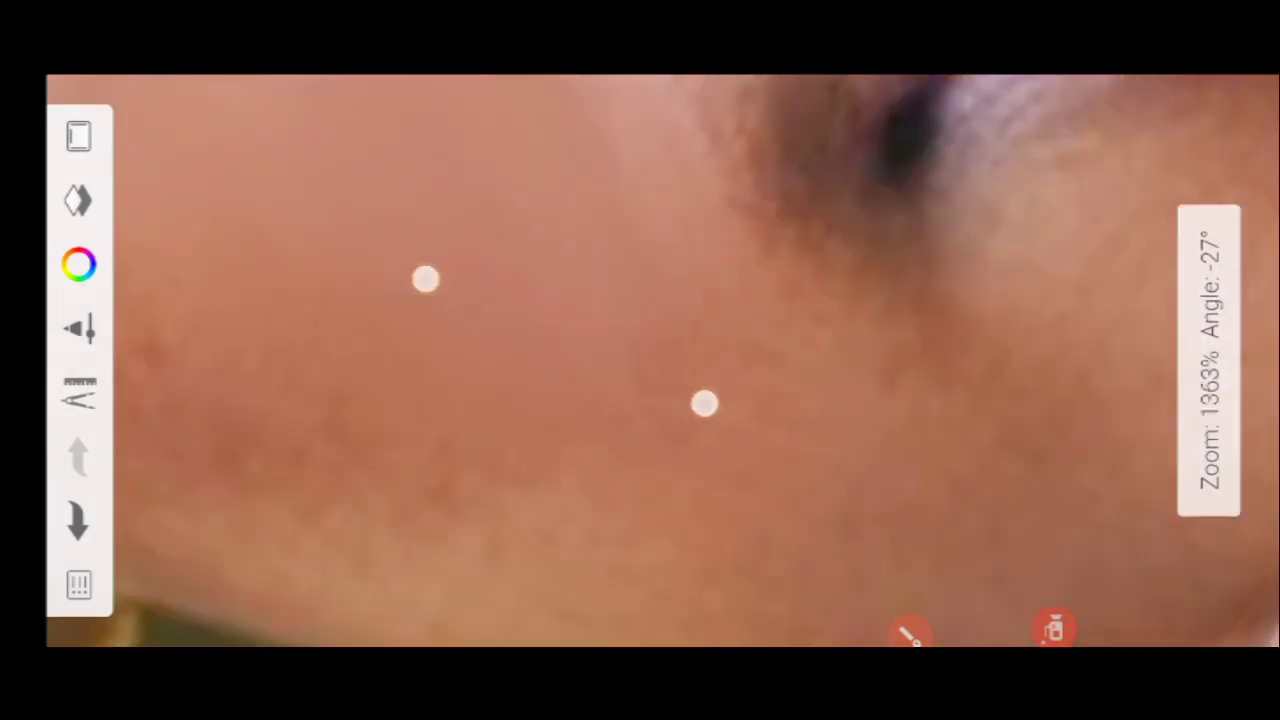
{"action": "scroll", "coordinate": [681, 303], "scroll_direction": "up", "scroll_amount": 1}
{"action": "mouse_move", "coordinate": [703, 409]}
{"action": "left_mouse_down"}
{"action": "mouse_move", "coordinate": [820, 512]}
{"action": "mouse_move", "coordinate": [671, 266]}
{"action": "left_mouse_up"}
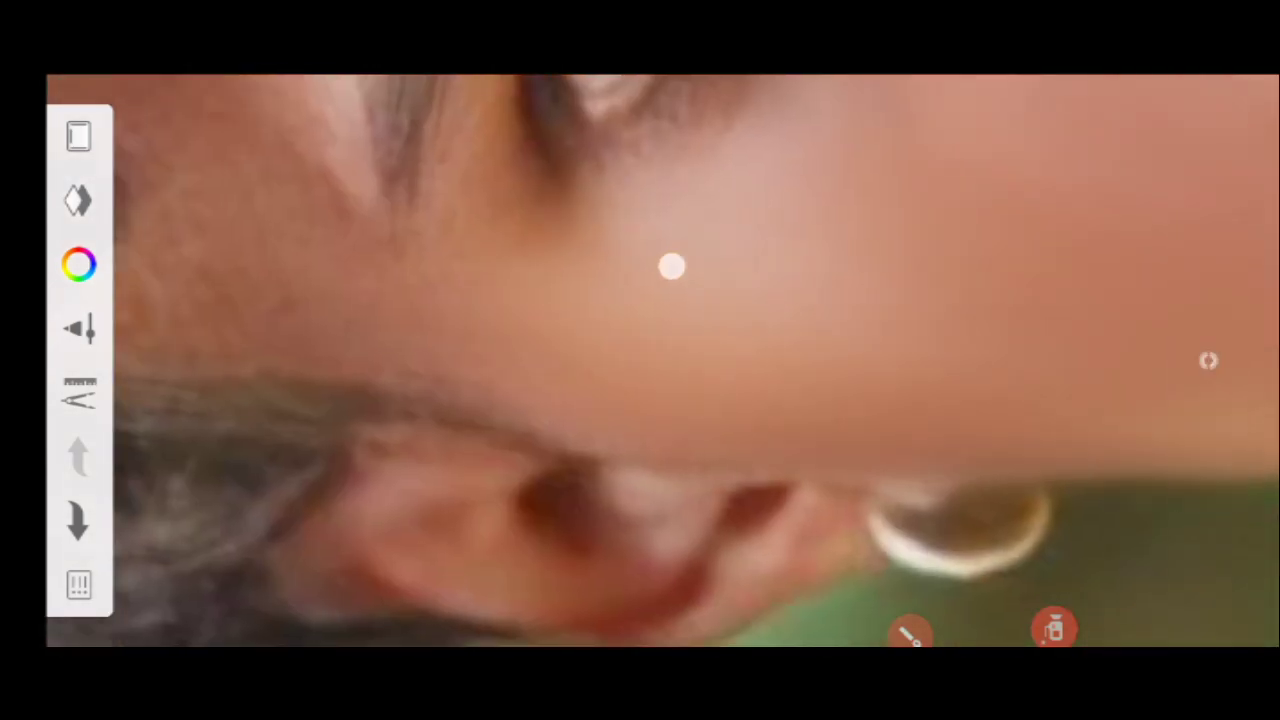
{"action": "scroll", "coordinate": [526, 354], "scroll_direction": "down", "scroll_amount": 2}
- Smooth the skin around the lips, chin, eyebrow and hand
{"action": "mouse_move", "coordinate": [1014, 477]}
{"action": "left_mouse_down"}
{"action": "mouse_move", "coordinate": [1193, 311]}
{"action": "mouse_move", "coordinate": [843, 420]}
{"action": "mouse_move", "coordinate": [926, 317]}
{"action": "left_mouse_up"}
{"action": "scroll", "coordinate": [640, 360], "scroll_direction": "down", "scroll_amount": 5}
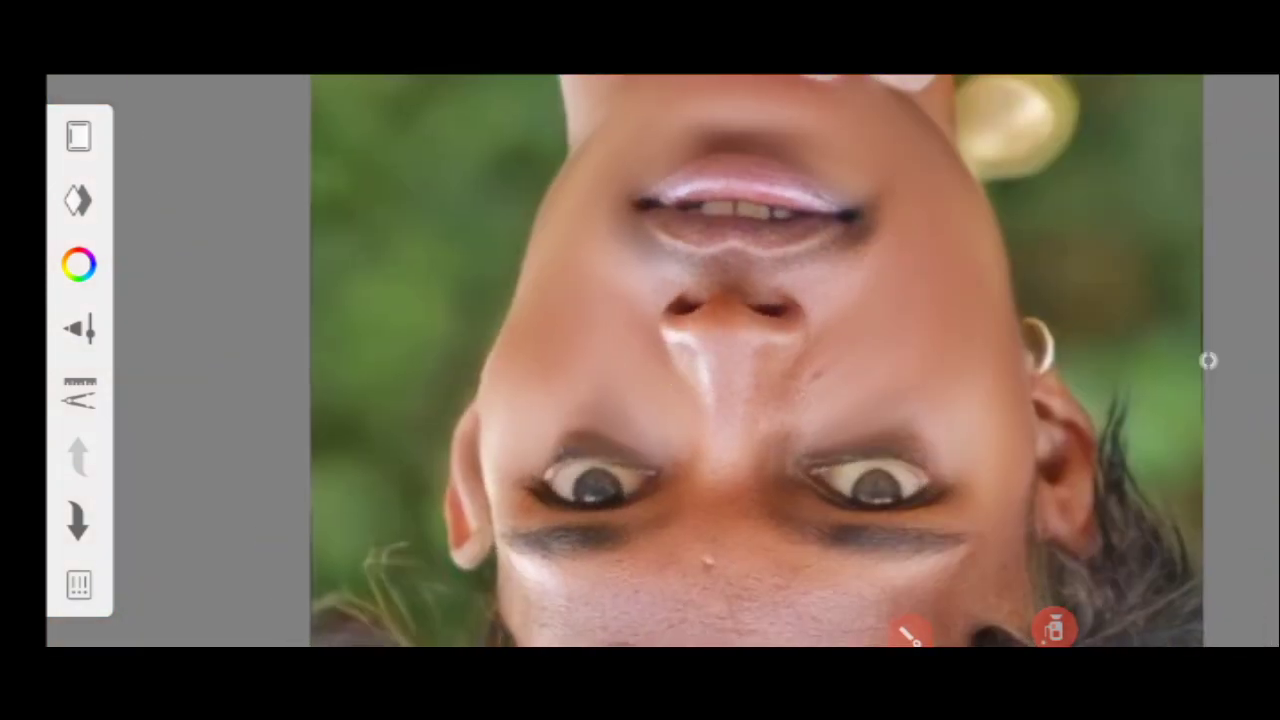
{"action": "scroll", "coordinate": [726, 380], "scroll_direction": "up", "scroll_amount": 5}
{"action": "scroll", "coordinate": [674, 266], "scroll_direction": "up", "scroll_amount": 1}
{"action": "mouse_move", "coordinate": [523, 276]}
{"action": "left_mouse_down"}
{"action": "mouse_move", "coordinate": [600, 294]}
{"action": "mouse_move", "coordinate": [457, 349]}
{"action": "mouse_move", "coordinate": [377, 323]}
{"action": "mouse_move", "coordinate": [391, 364]}
{"action": "mouse_move", "coordinate": [637, 437]}
{"action": "mouse_move", "coordinate": [797, 446]}
{"action": "mouse_move", "coordinate": [396, 339]}
{"action": "mouse_move", "coordinate": [763, 306]}
{"action": "left_mouse_up"}
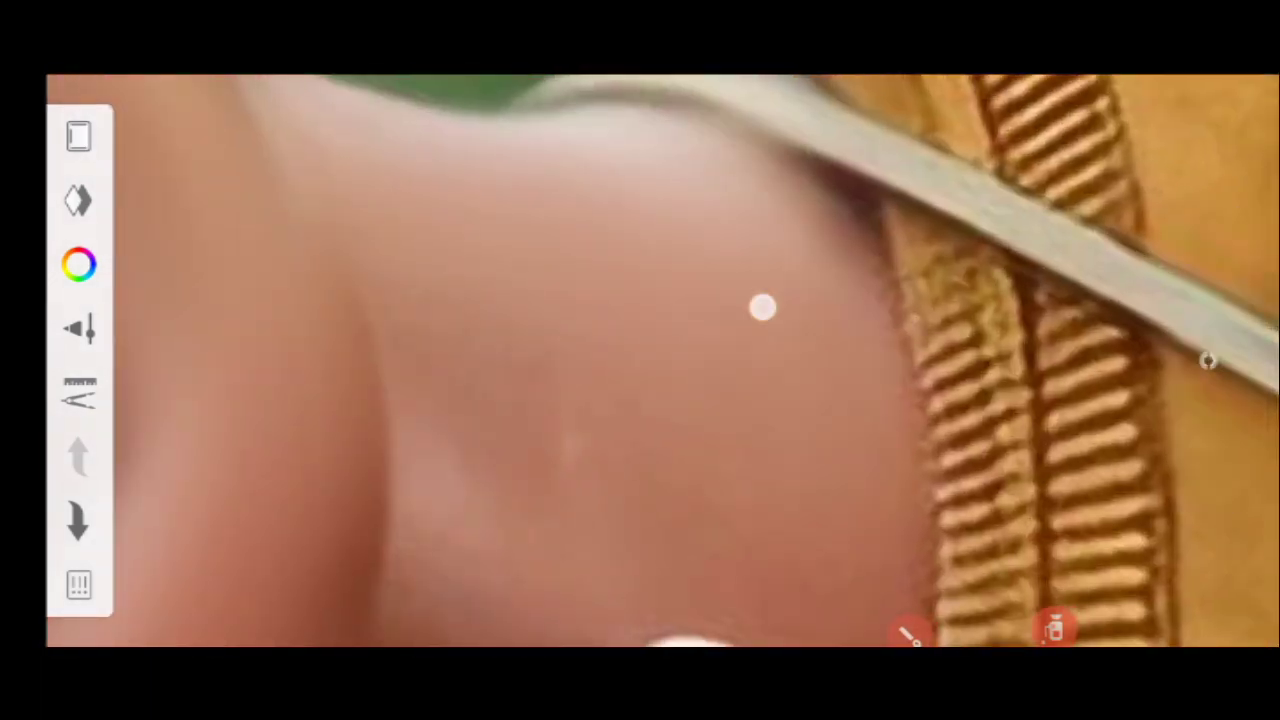
{"action": "mouse_move", "coordinate": [537, 549]}
{"action": "left_mouse_down"}
{"action": "mouse_move", "coordinate": [551, 246]}
{"action": "mouse_move", "coordinate": [894, 405]}
{"action": "left_mouse_up"}
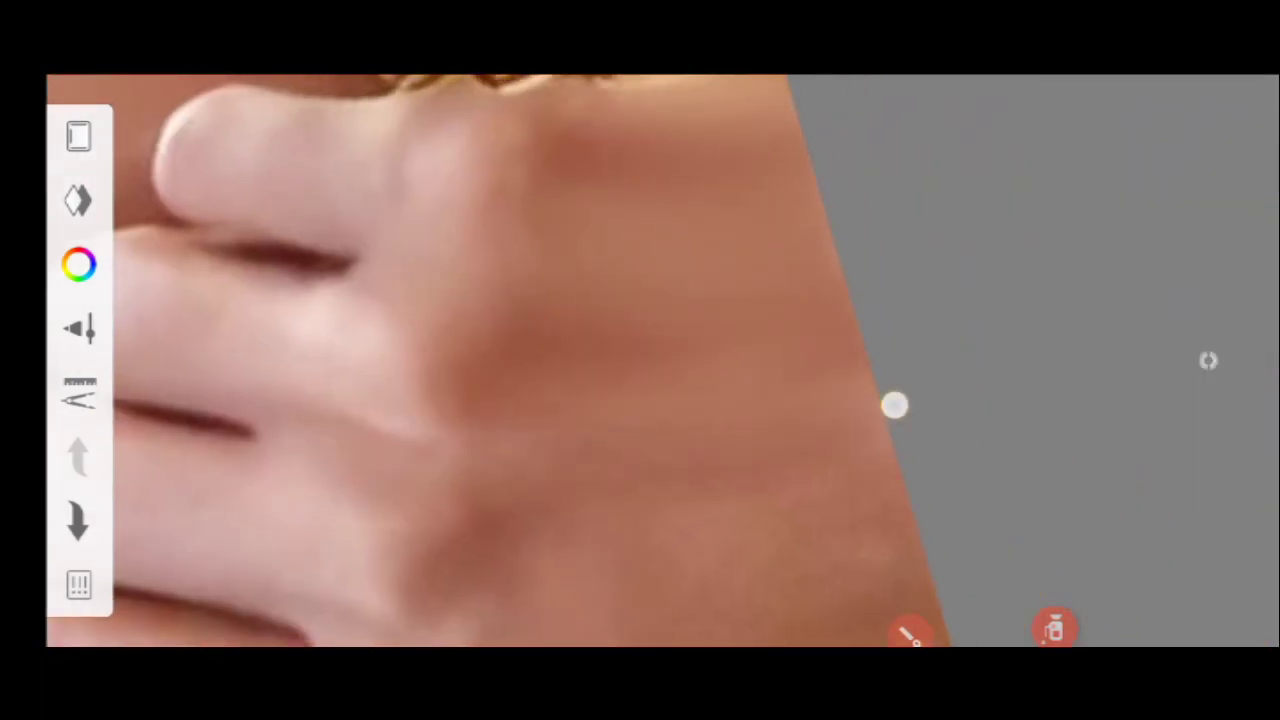
{"action": "mouse_move", "coordinate": [545, 505]}
{"action": "left_mouse_down"}
{"action": "mouse_move", "coordinate": [954, 426]}
{"action": "mouse_move", "coordinate": [634, 460]}
{"action": "mouse_move", "coordinate": [671, 303]}
{"action": "left_mouse_up"}
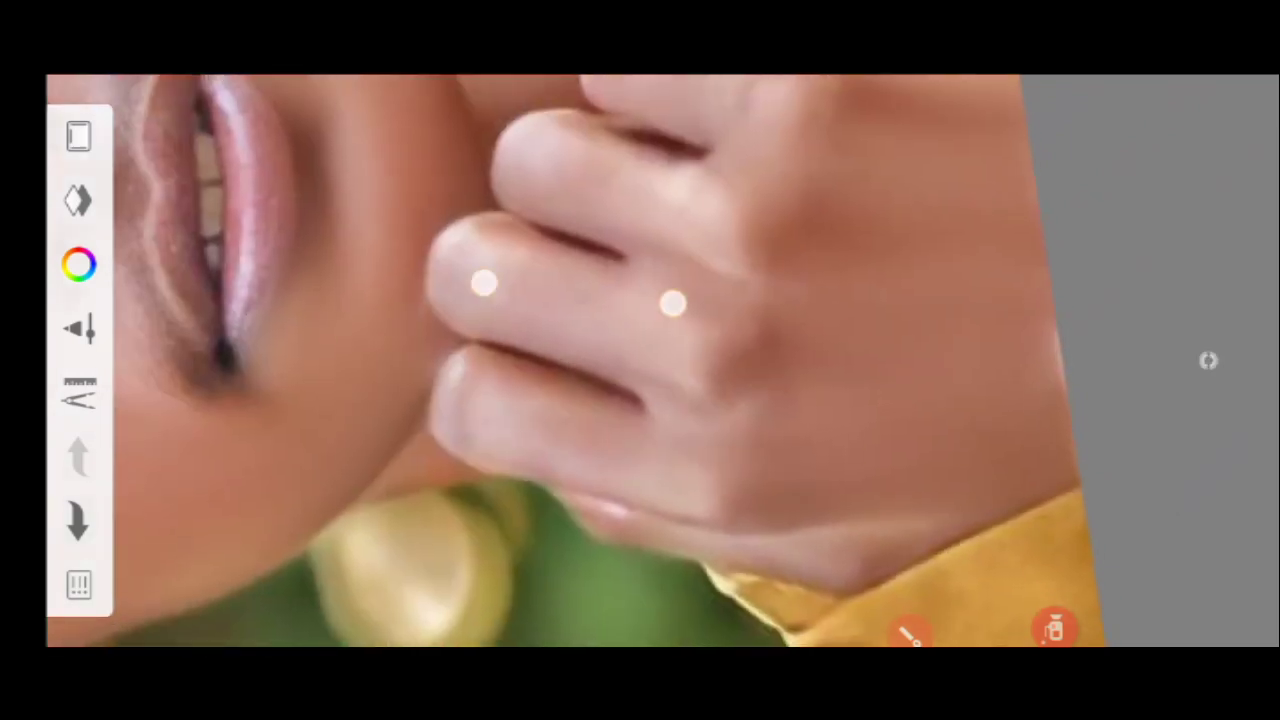
{"action": "scroll", "coordinate": [640, 360], "scroll_direction": "down", "scroll_amount": 3}
- Zoom in on the eyes and blend the surrounding skin
{"action": "left_click", "coordinate": [909, 632]}
{"action": "scroll", "coordinate": [640, 360], "scroll_direction": "up", "scroll_amount": 5}
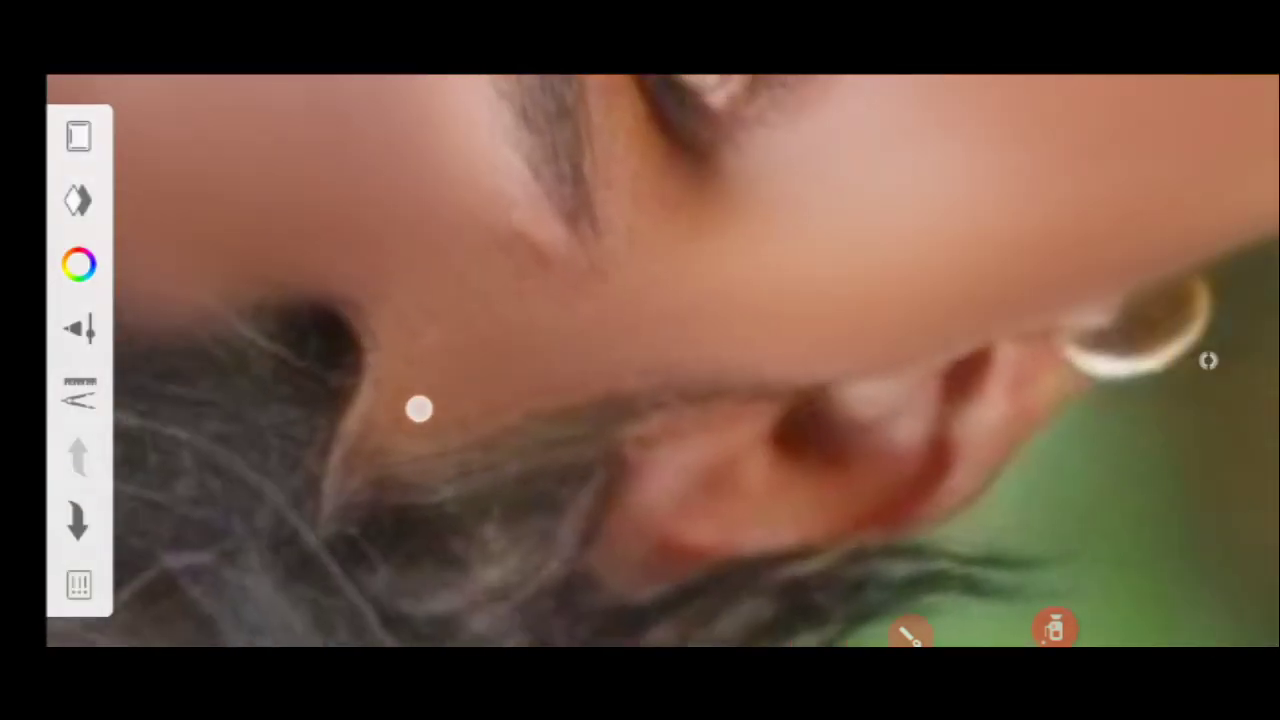
{"action": "mouse_move", "coordinate": [599, 349]}
{"action": "left_mouse_down"}
{"action": "mouse_move", "coordinate": [643, 371]}
{"action": "mouse_move", "coordinate": [703, 254]}
{"action": "mouse_move", "coordinate": [594, 229]}
{"action": "mouse_move", "coordinate": [831, 460]}
{"action": "left_mouse_up"}
{"action": "left_click_drag", "start_coordinate": [215, 250], "coordinate": [460, 260]}
{"action": "left_click_drag", "start_coordinate": [640, 300], "coordinate": [935, 385]}
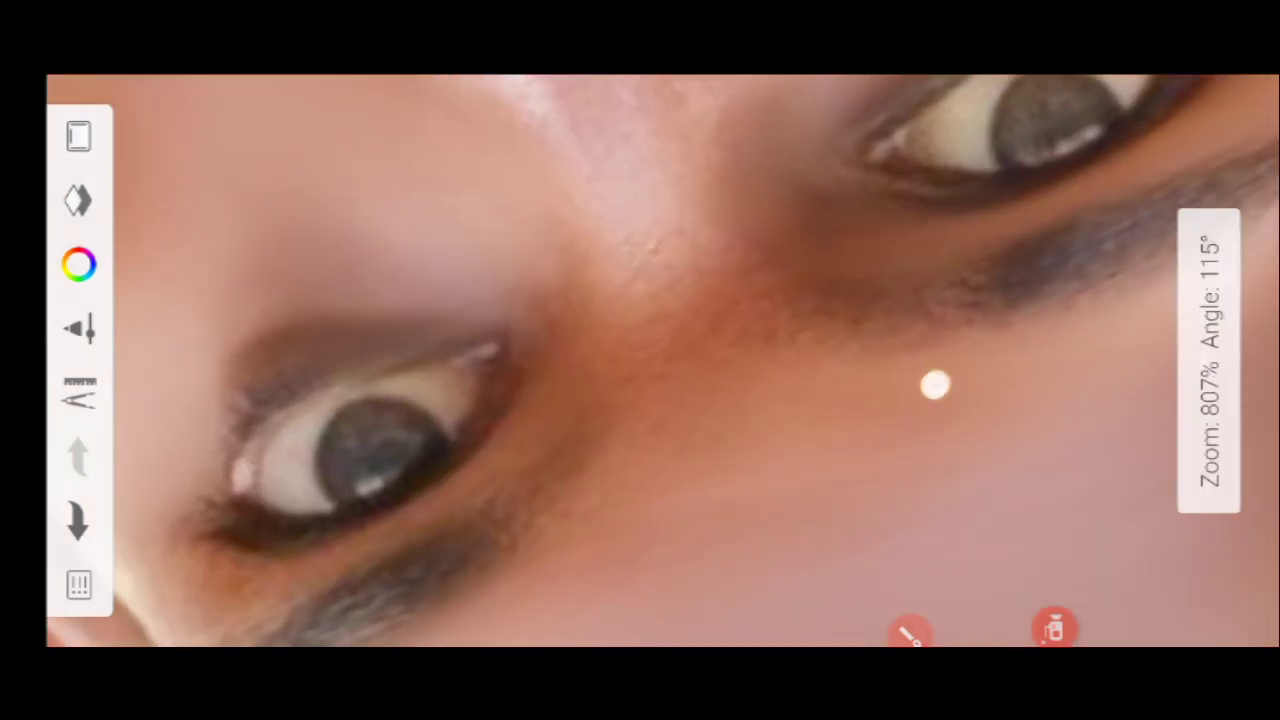
{"action": "mouse_move", "coordinate": [858, 471]}
{"action": "left_mouse_down"}
{"action": "mouse_move", "coordinate": [663, 423]}
{"action": "mouse_move", "coordinate": [640, 360]}
{"action": "mouse_move", "coordinate": [874, 411]}
{"action": "mouse_move", "coordinate": [319, 199]}
{"action": "mouse_move", "coordinate": [677, 291]}
{"action": "mouse_move", "coordinate": [292, 549]}
{"action": "left_mouse_up"}
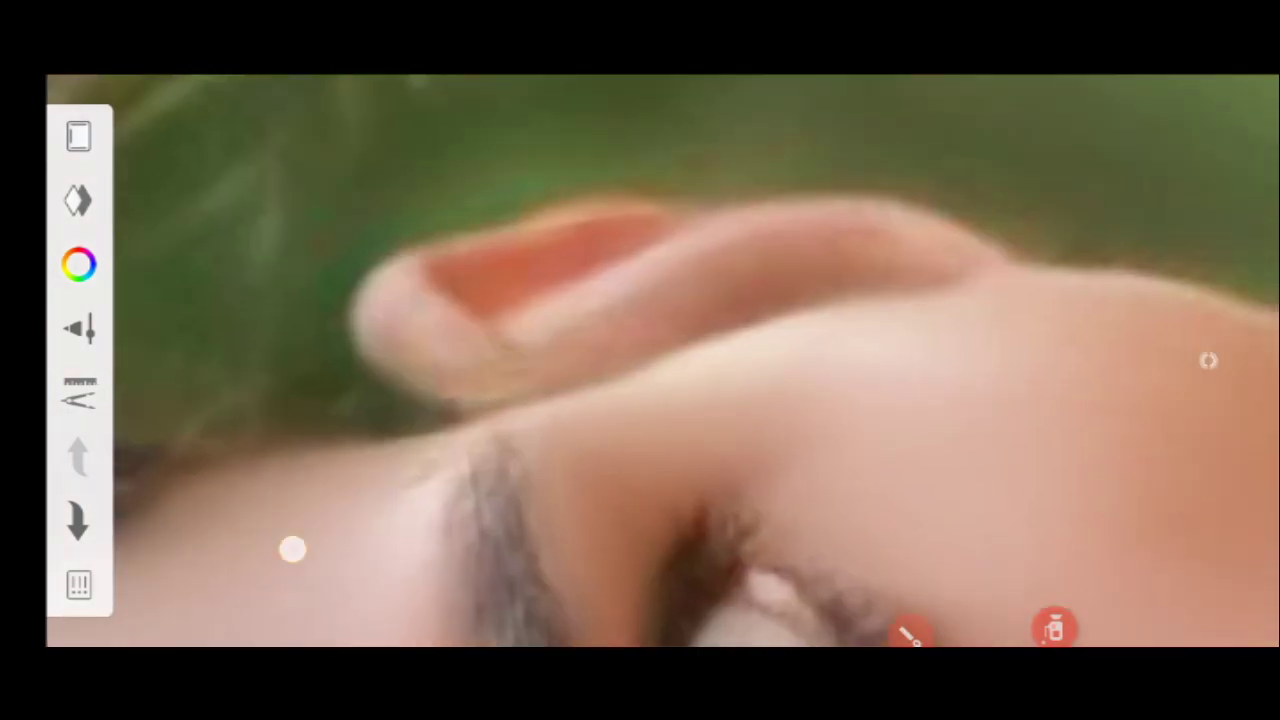
- Smudge the skin on the nose and cheek
{"action": "left_click_drag", "start_coordinate": [382, 344], "coordinate": [531, 296]}
{"action": "left_click_drag", "start_coordinate": [444, 250], "coordinate": [677, 343]}
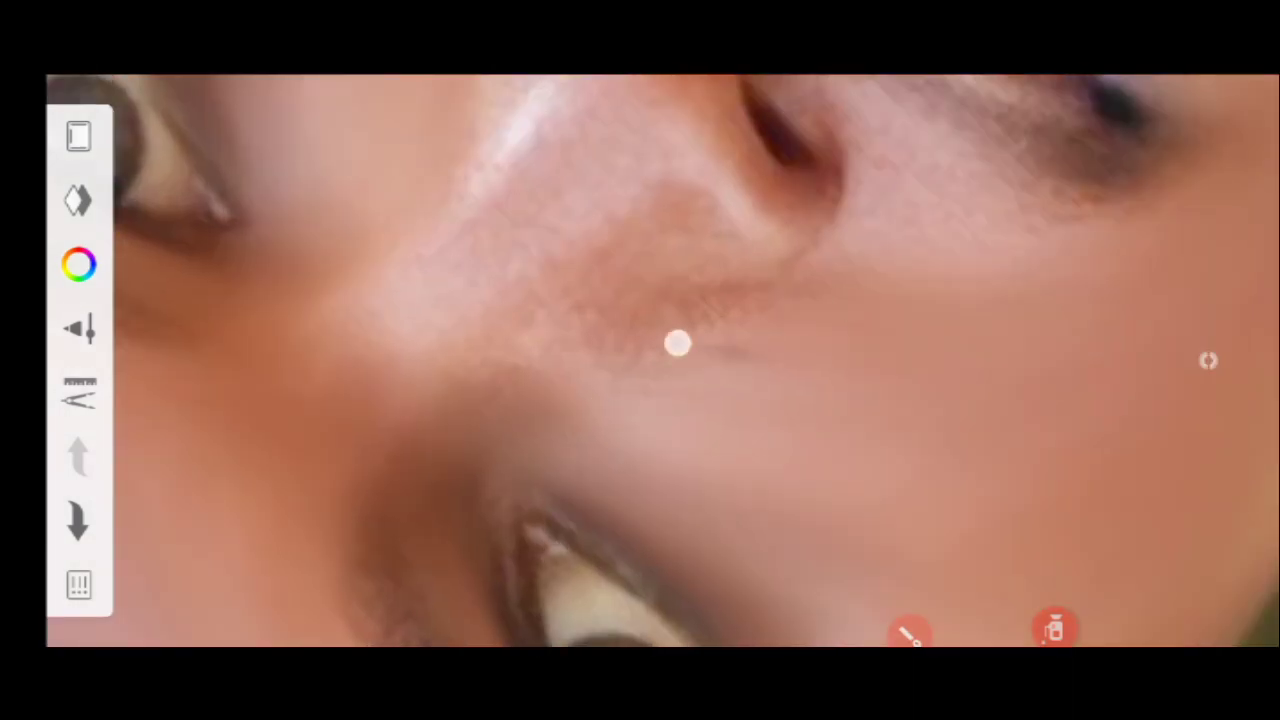
{"action": "left_click_drag", "start_coordinate": [376, 231], "coordinate": [409, 340]}
{"action": "mouse_move", "coordinate": [934, 131]}
{"action": "left_mouse_down"}
{"action": "mouse_move", "coordinate": [940, 294]}
{"action": "mouse_move", "coordinate": [833, 321]}
{"action": "mouse_move", "coordinate": [814, 469]}
{"action": "mouse_move", "coordinate": [691, 449]}
{"action": "mouse_move", "coordinate": [893, 345]}
{"action": "left_mouse_up"}
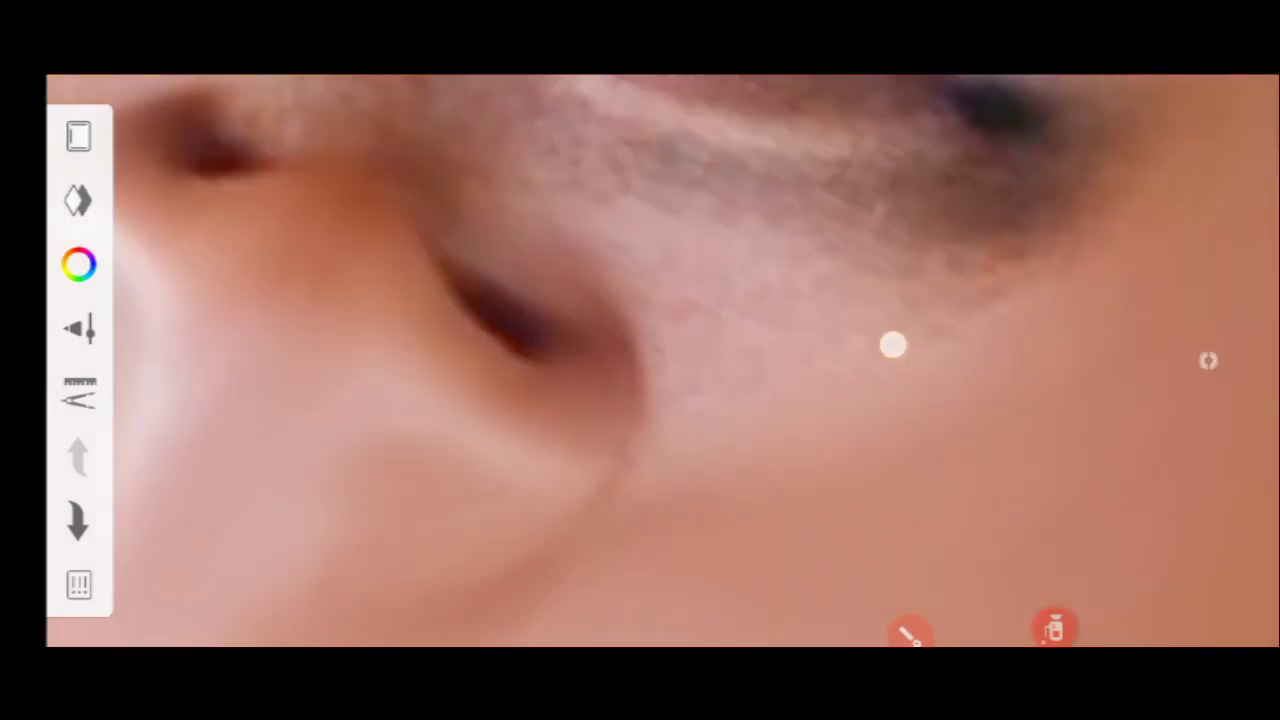
- Blend the area near the lips and nose, then zoom out to the full portrait
{"action": "mouse_move", "coordinate": [1077, 285]}
{"action": "left_mouse_down"}
{"action": "mouse_move", "coordinate": [846, 326]}
{"action": "mouse_move", "coordinate": [849, 366]}
{"action": "mouse_move", "coordinate": [857, 343]}
{"action": "mouse_move", "coordinate": [880, 420]}
{"action": "mouse_move", "coordinate": [831, 343]}
{"action": "left_mouse_up"}
{"action": "mouse_move", "coordinate": [640, 420]}
{"action": "left_mouse_down"}
{"action": "mouse_move", "coordinate": [586, 480]}
{"action": "mouse_move", "coordinate": [600, 500]}
{"action": "mouse_move", "coordinate": [615, 224]}
{"action": "left_mouse_up"}
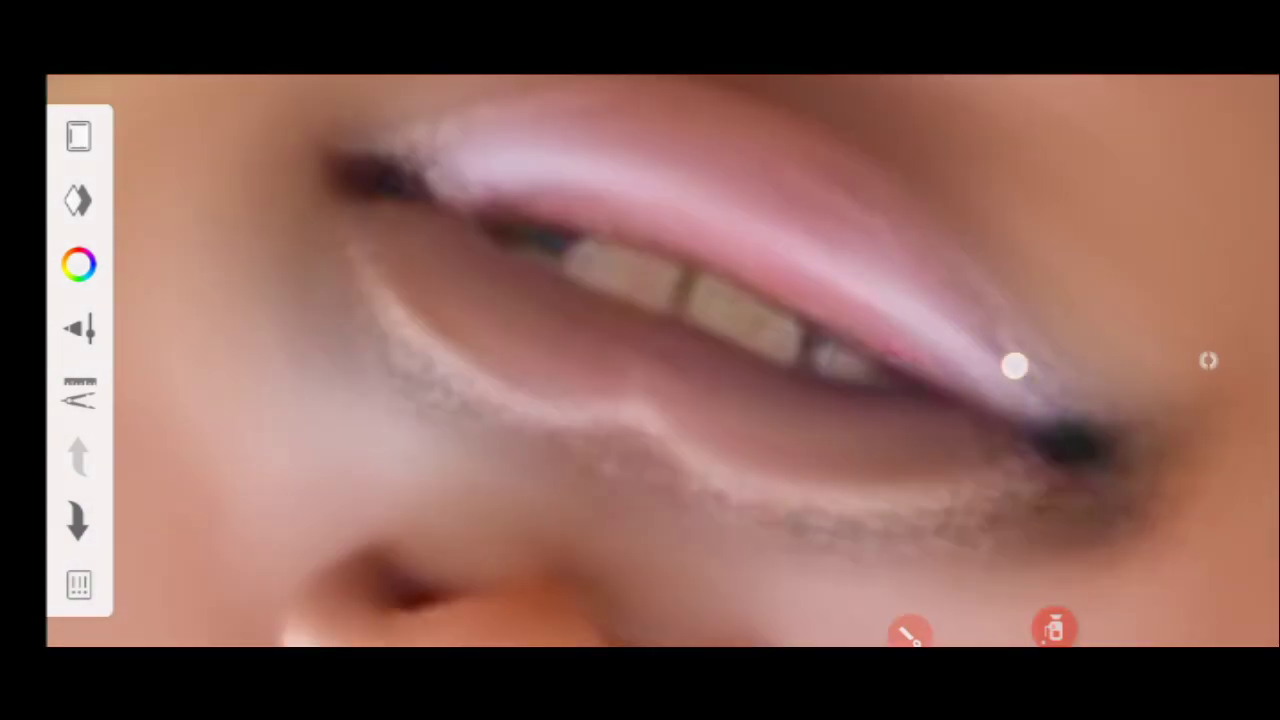
{"action": "mouse_move", "coordinate": [757, 367]}
{"action": "left_mouse_down"}
{"action": "mouse_move", "coordinate": [843, 328]}
{"action": "mouse_move", "coordinate": [903, 357]}
{"action": "mouse_move", "coordinate": [696, 233]}
{"action": "mouse_move", "coordinate": [851, 417]}
{"action": "left_mouse_up"}
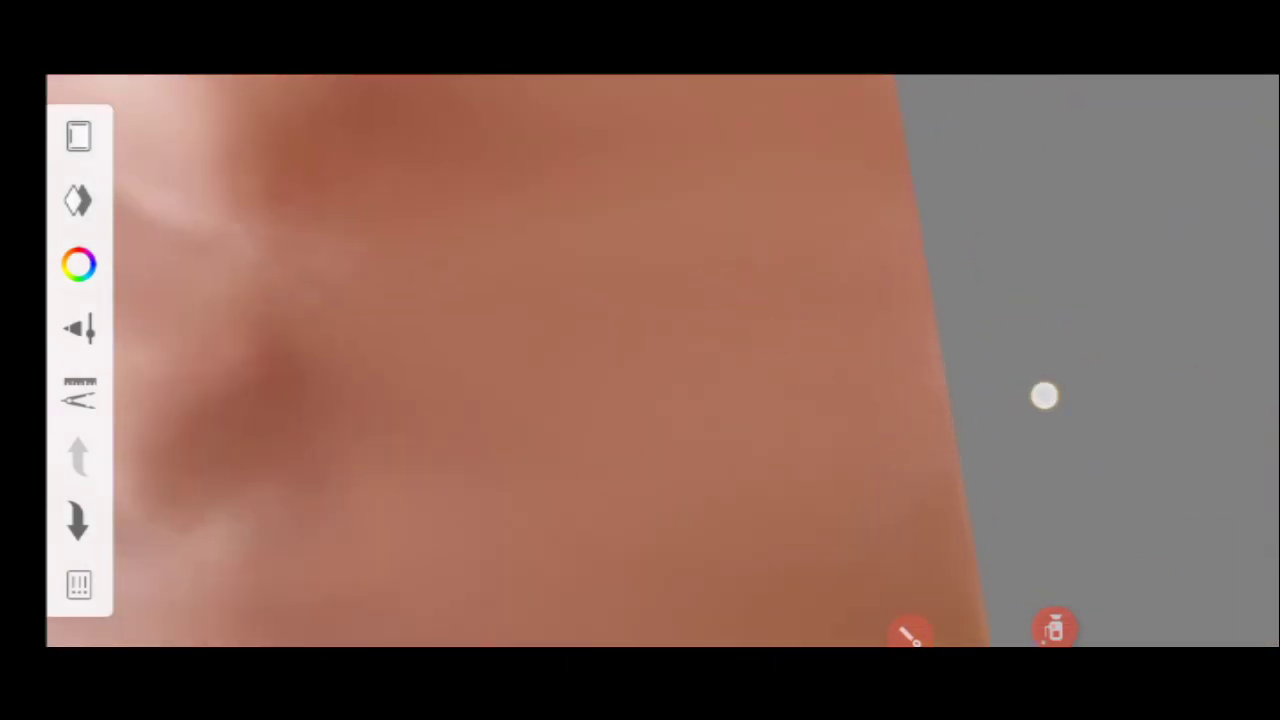
{"action": "left_click_drag", "start_coordinate": [1043, 394], "coordinate": [1043, 371]}
{"action": "left_click", "coordinate": [897, 623]}
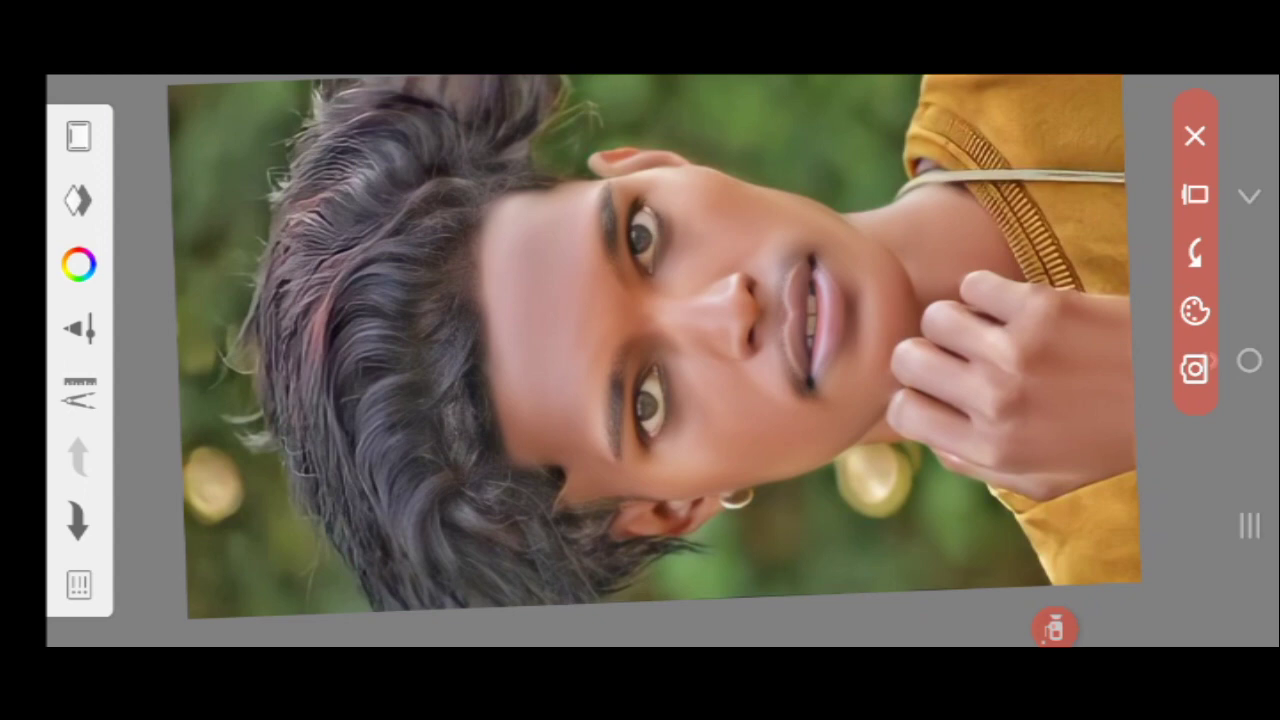
- Add a fresh blank layer above the smudge-smoothed portrait layer, with the full portrait back in view
{"action": "left_click_drag", "start_coordinate": [286, 331], "coordinate": [168, 241]}
{"action": "left_click_drag", "start_coordinate": [166, 320], "coordinate": [140, 208]}
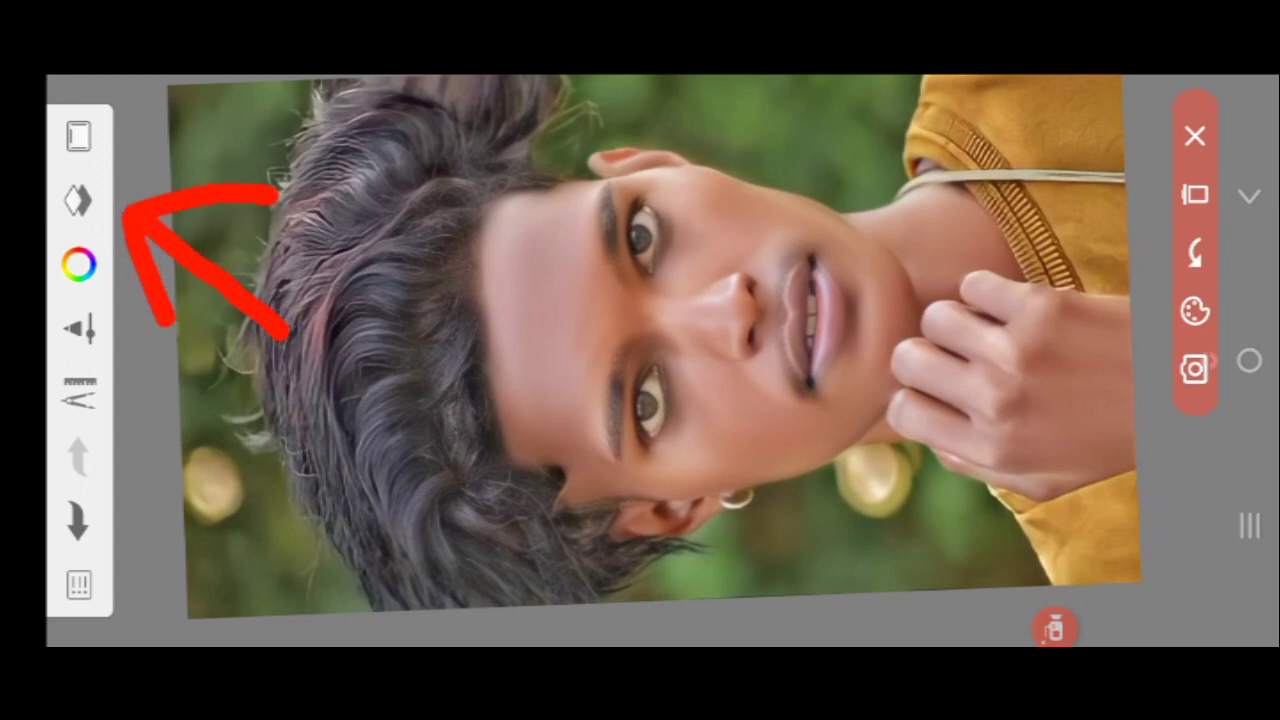
{"action": "left_click", "coordinate": [1195, 194]}
{"action": "left_click", "coordinate": [78, 200]}
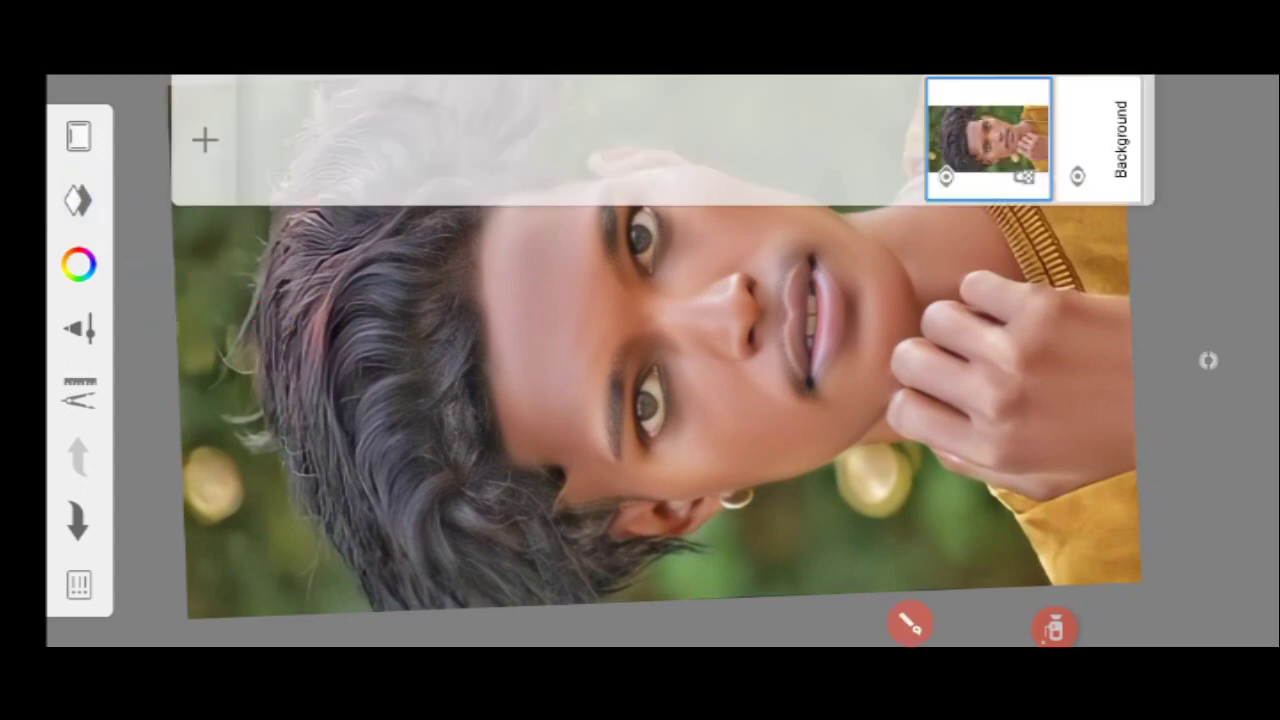
{"action": "mouse_move", "coordinate": [320, 325]}
{"action": "left_mouse_down"}
{"action": "mouse_move", "coordinate": [229, 206]}
{"action": "mouse_move", "coordinate": [325, 190]}
{"action": "left_mouse_up"}
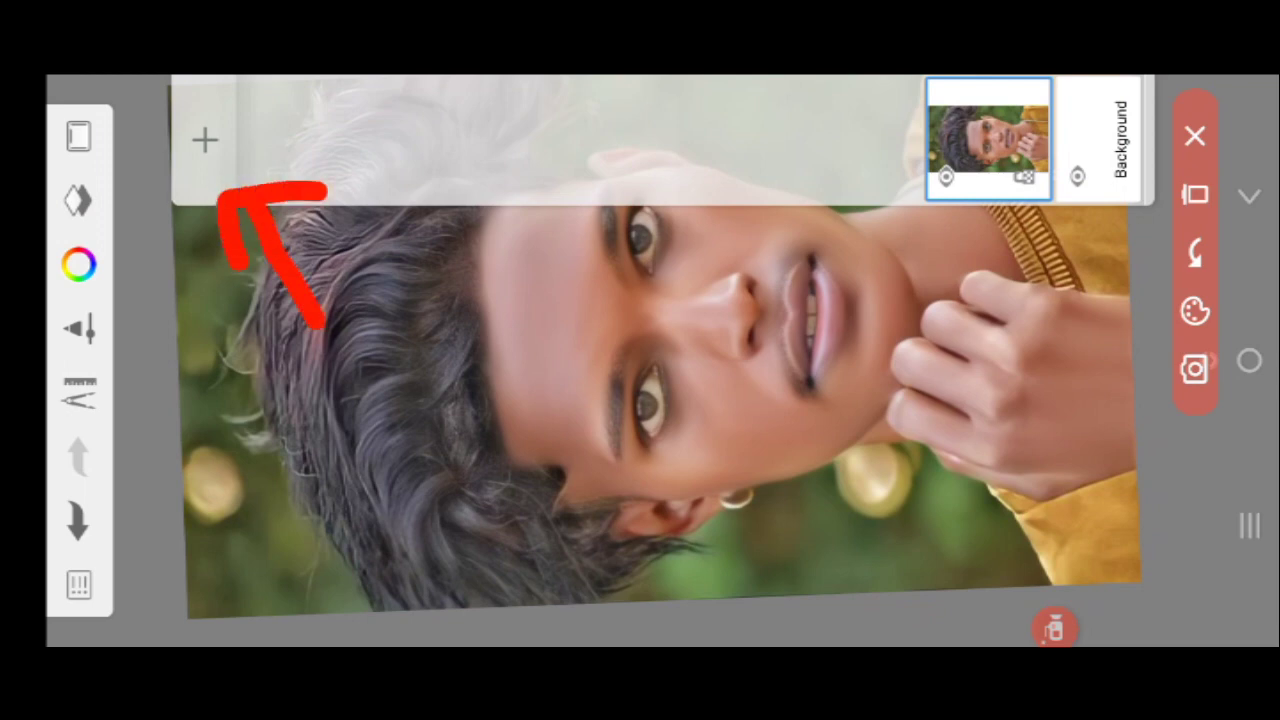
{"action": "left_click", "coordinate": [1195, 194]}
{"action": "left_click", "coordinate": [205, 140]}
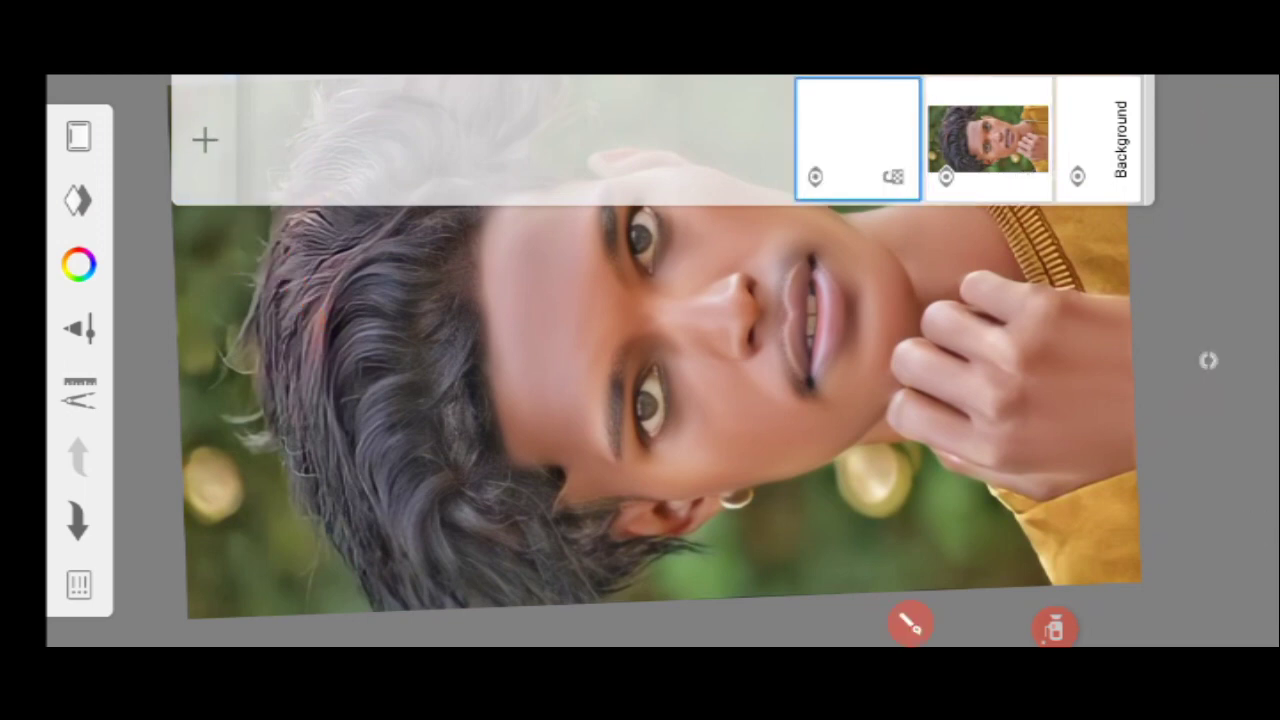
{"action": "left_click", "coordinate": [78, 200]}
{"action": "left_click", "coordinate": [1208, 360]}
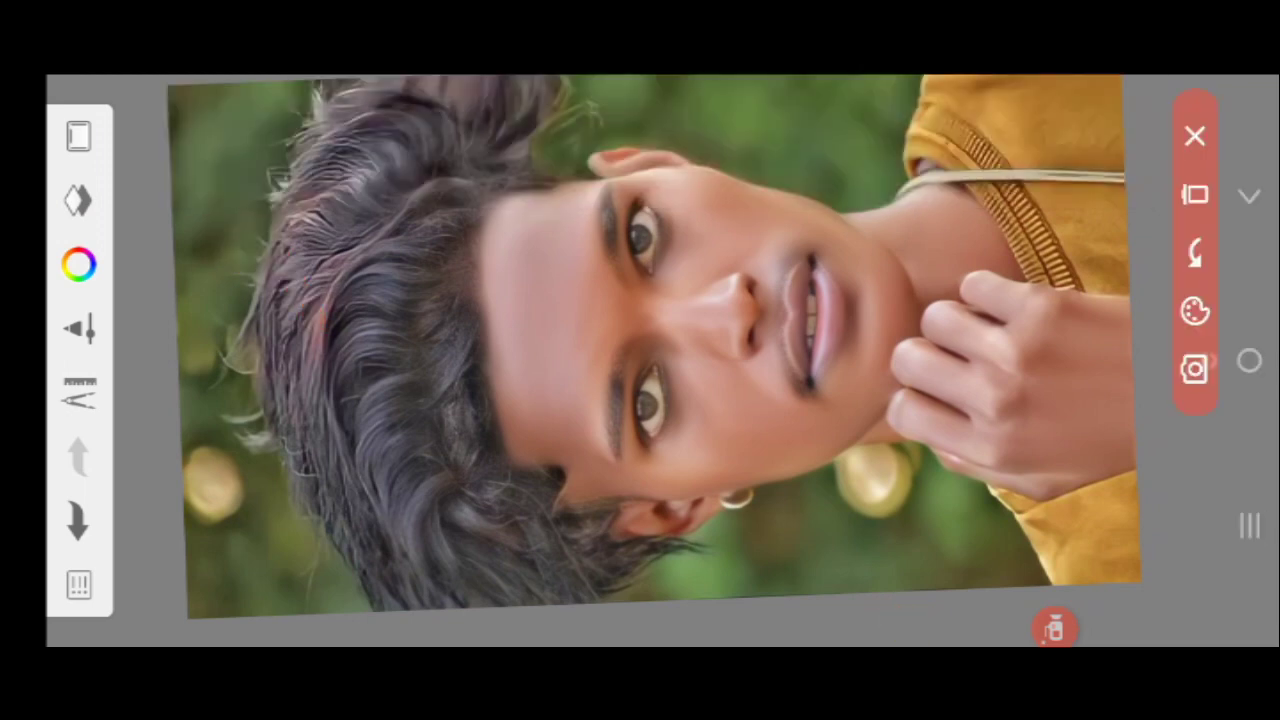
- Choose the Medium Brush from the Traditional set in the brush library
{"action": "left_click_drag", "start_coordinate": [125, 316], "coordinate": [205, 375]}
{"action": "left_click_drag", "start_coordinate": [125, 316], "coordinate": [165, 268]}
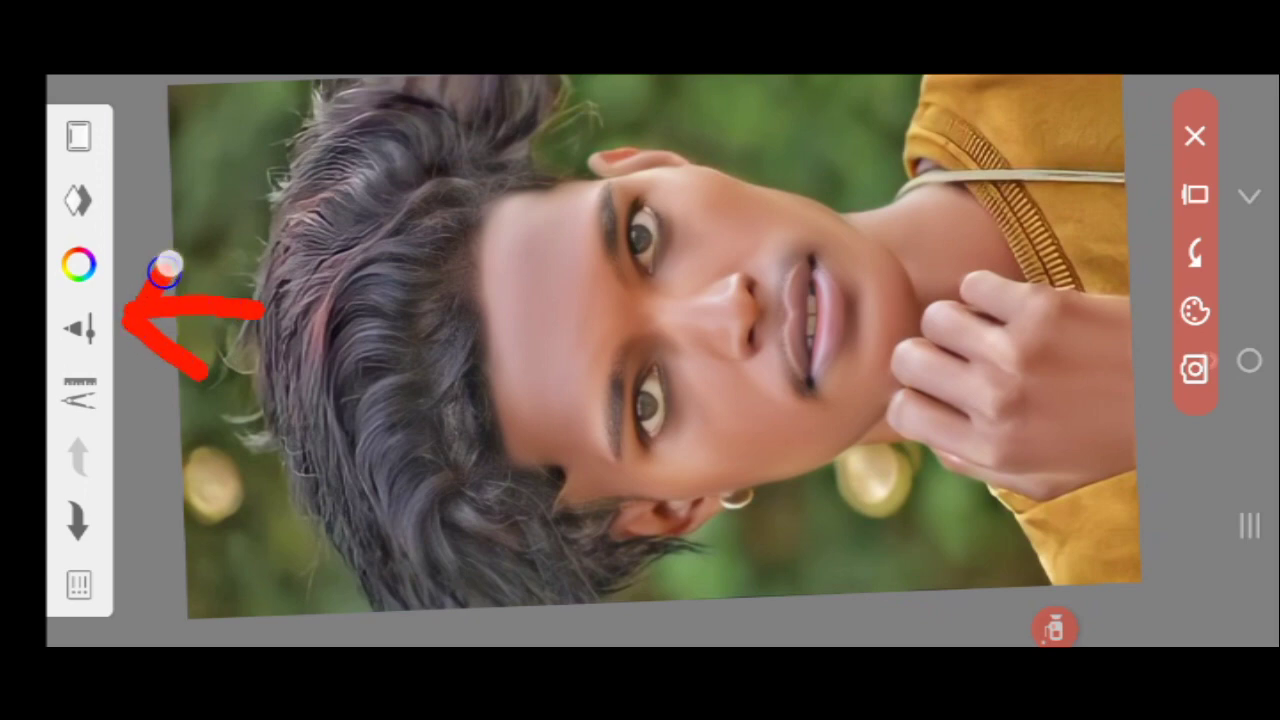
{"action": "left_click", "coordinate": [1195, 194]}
{"action": "left_click", "coordinate": [78, 328]}
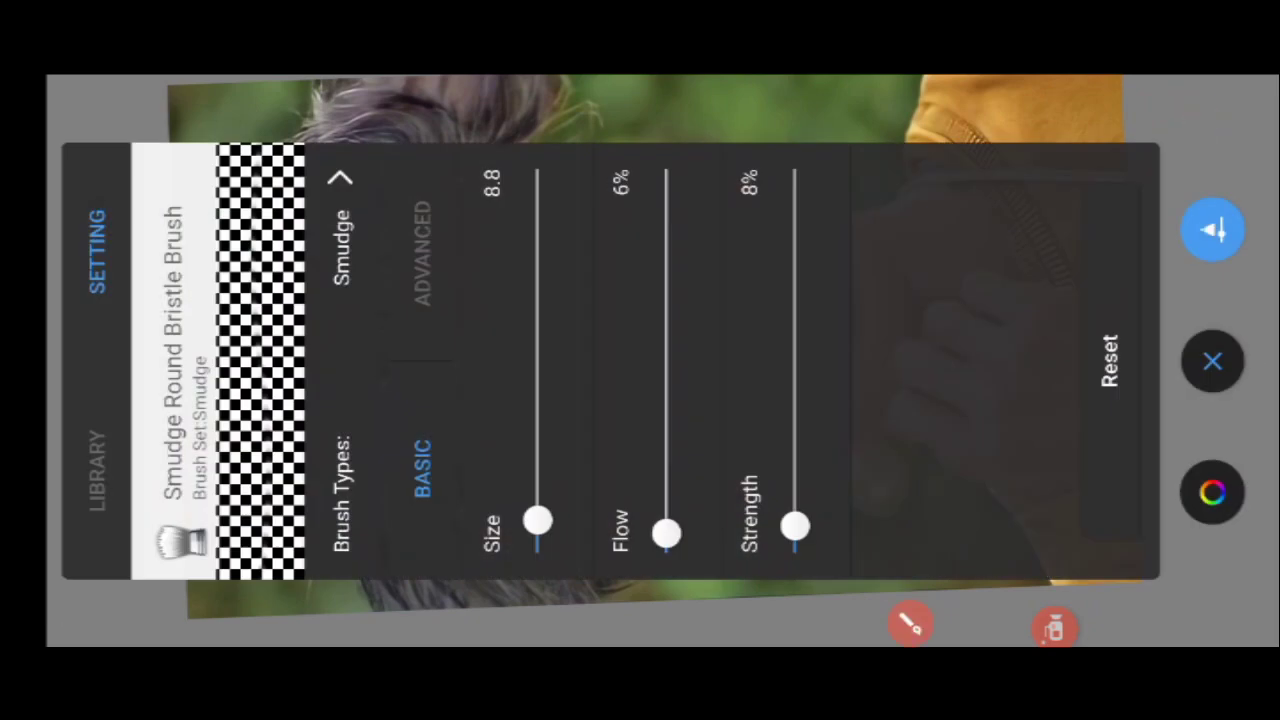
{"action": "left_click", "coordinate": [96, 470]}
{"action": "left_click_drag", "start_coordinate": [850, 360], "coordinate": [400, 360]}
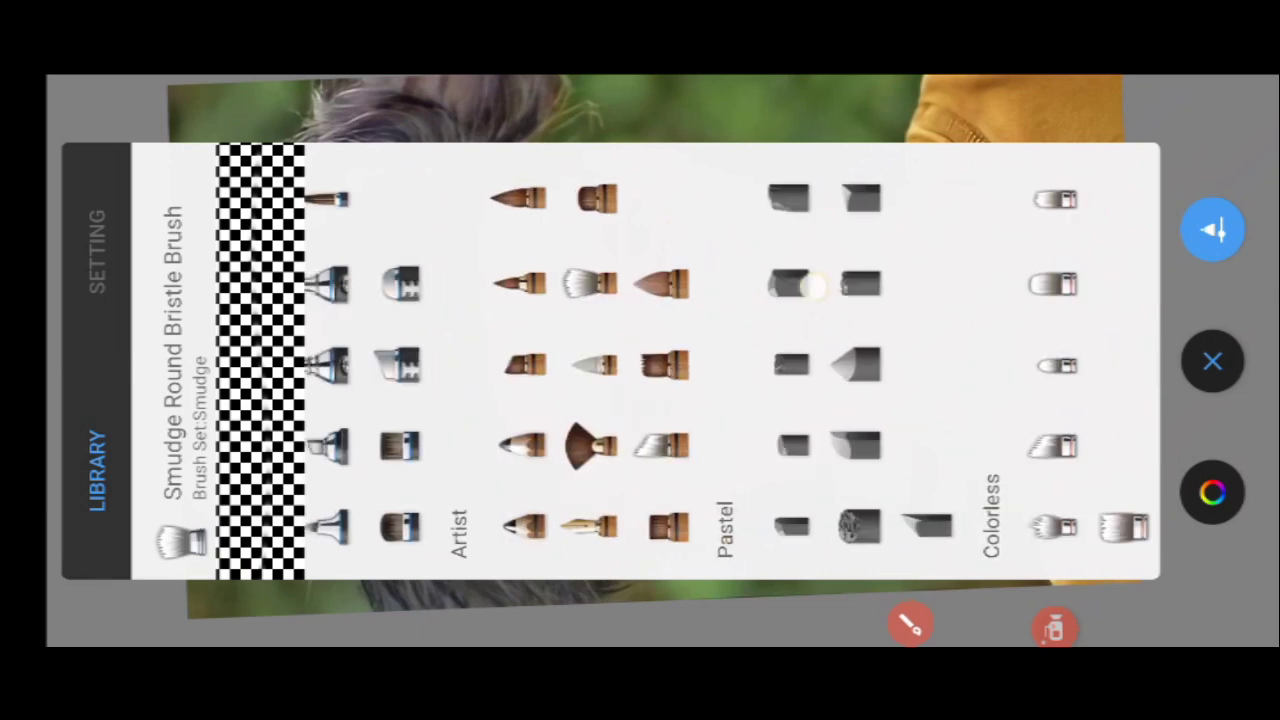
{"action": "left_click_drag", "start_coordinate": [500, 360], "coordinate": [620, 360]}
{"action": "left_click_drag", "start_coordinate": [400, 360], "coordinate": [850, 360]}
{"action": "left_click", "coordinate": [561, 527]}
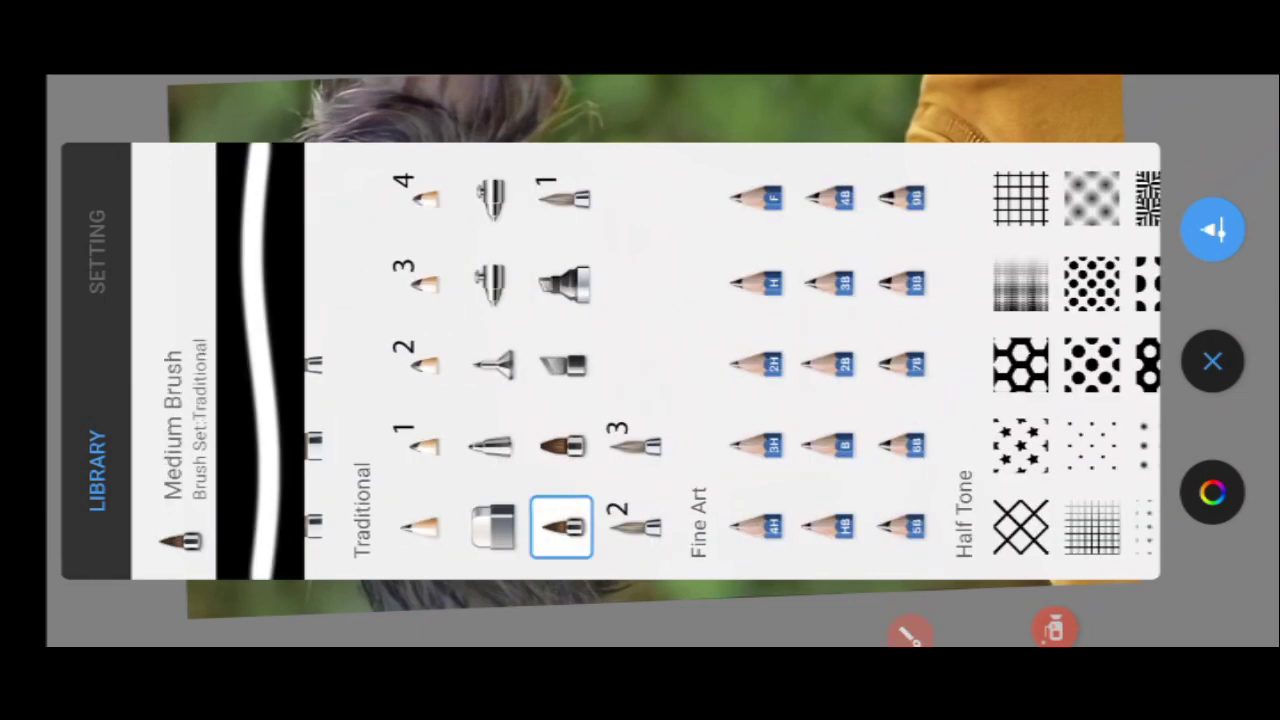
- Confirm the Medium Brush settings read size 35.4 and 100% opacity
{"action": "left_click", "coordinate": [1195, 240]}
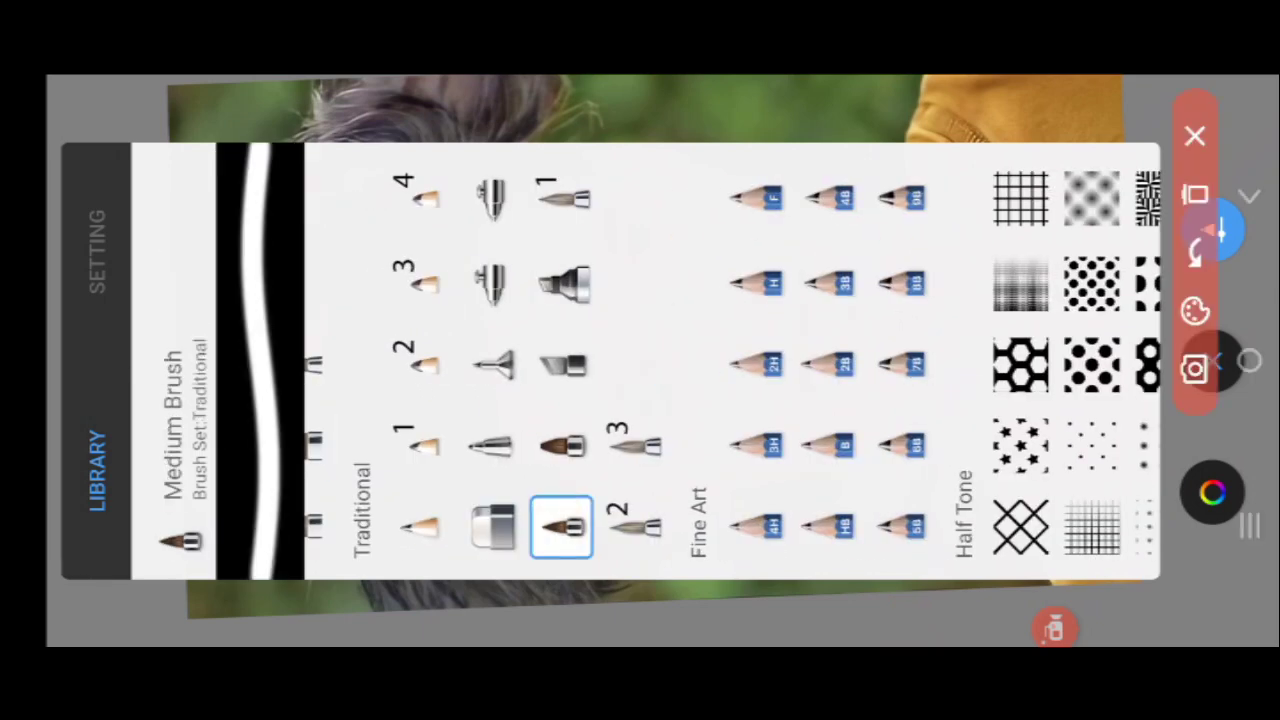
{"action": "mouse_move", "coordinate": [513, 505]}
{"action": "left_mouse_down"}
{"action": "mouse_move", "coordinate": [623, 514]}
{"action": "mouse_move", "coordinate": [540, 460]}
{"action": "left_mouse_up"}
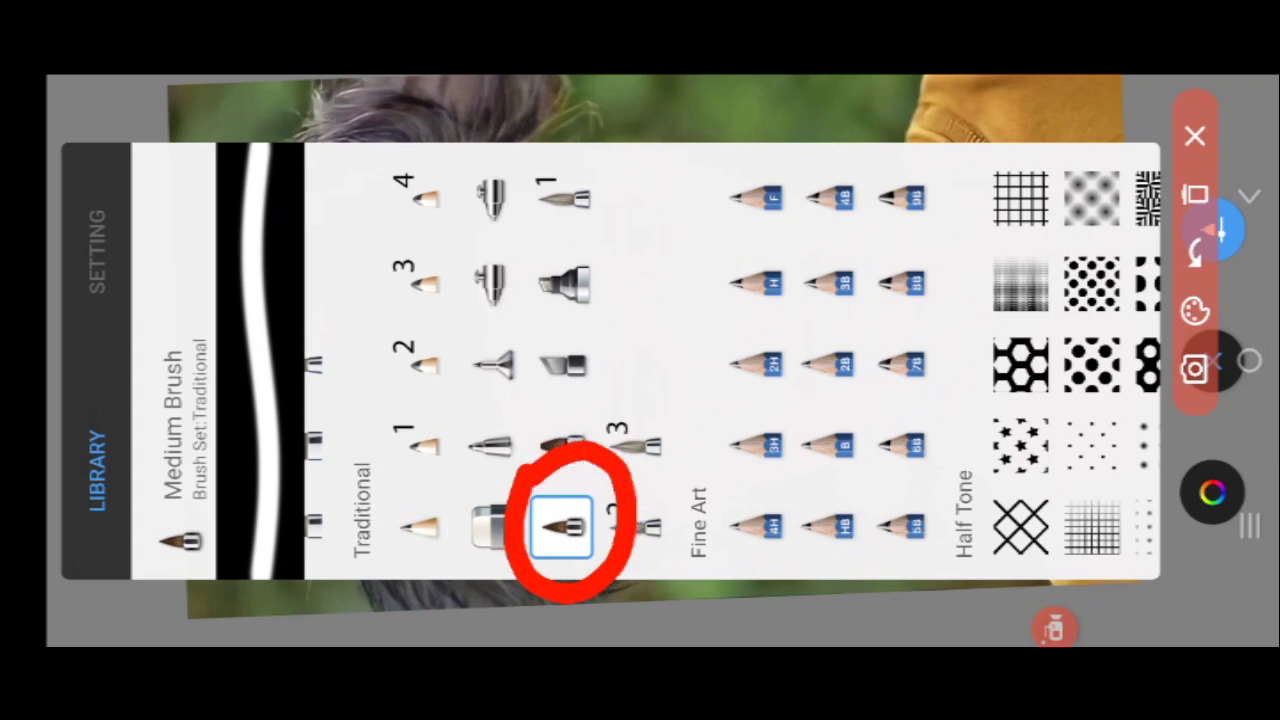
{"action": "left_click_drag", "start_coordinate": [315, 345], "coordinate": [135, 215]}
{"action": "mouse_move", "coordinate": [140, 225]}
{"action": "left_mouse_down"}
{"action": "mouse_move", "coordinate": [235, 372]}
{"action": "mouse_move", "coordinate": [220, 185]}
{"action": "left_mouse_up"}
{"action": "left_click", "coordinate": [1196, 194]}
{"action": "left_click", "coordinate": [89, 221]}
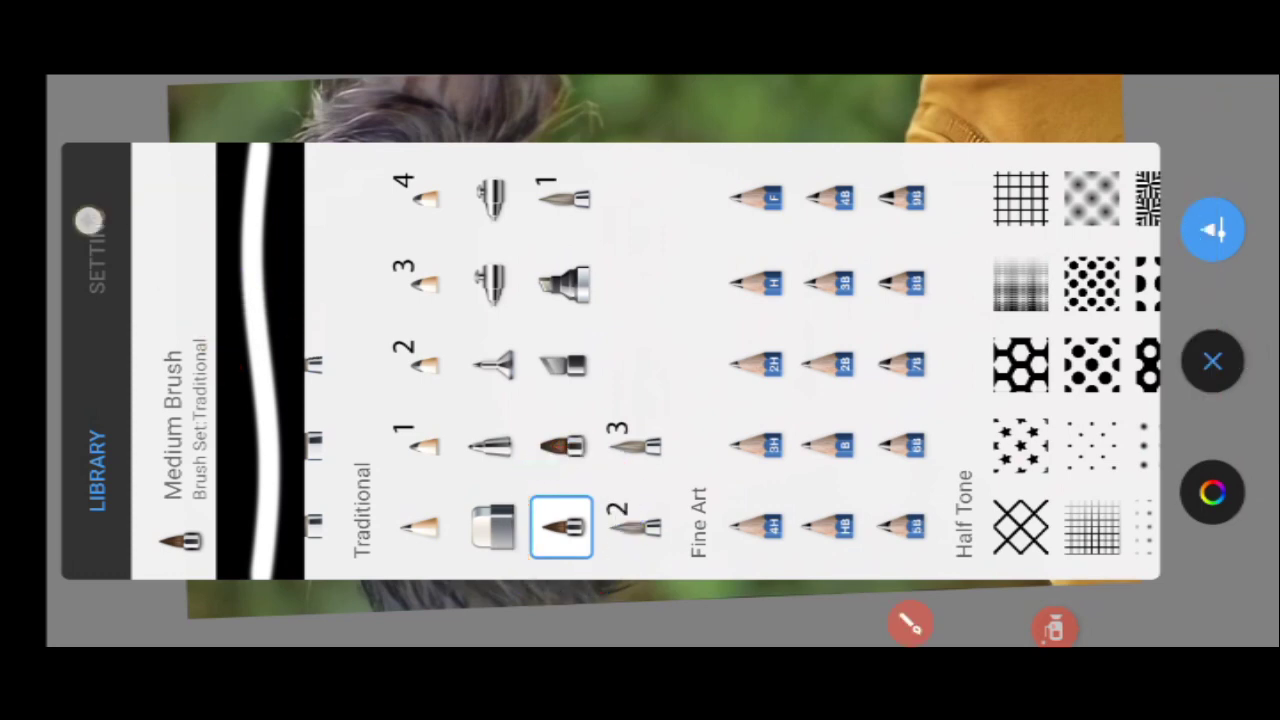
{"action": "left_click", "coordinate": [908, 623]}
{"action": "mouse_move", "coordinate": [590, 122]}
{"action": "left_mouse_down"}
{"action": "mouse_move", "coordinate": [671, 134]}
{"action": "mouse_move", "coordinate": [585, 135]}
{"action": "left_mouse_up"}
{"action": "mouse_move", "coordinate": [962, 420]}
{"action": "left_mouse_down"}
{"action": "mouse_move", "coordinate": [1125, 455]}
{"action": "mouse_move", "coordinate": [1080, 500]}
{"action": "left_mouse_up"}
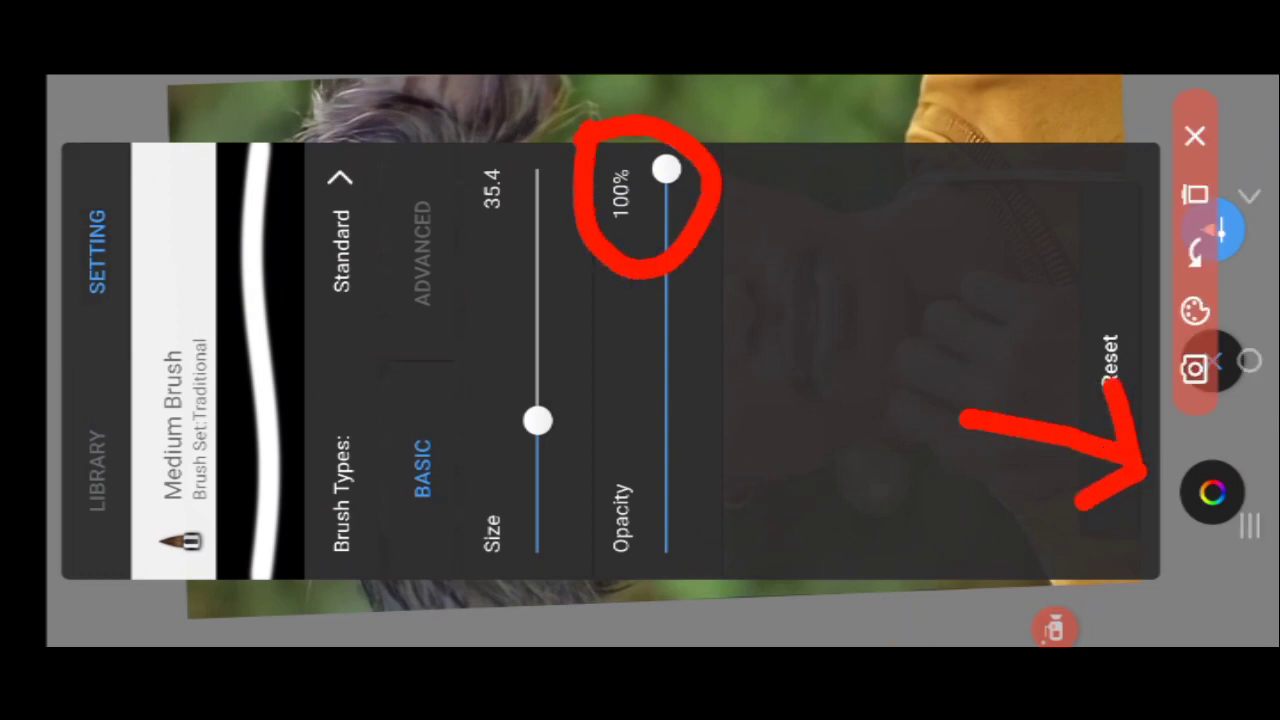
- Set the paint colour to magenta FF00D4 and shrink the brush to size 13.8
{"action": "left_click", "coordinate": [1195, 135]}
{"action": "left_click", "coordinate": [1212, 491]}
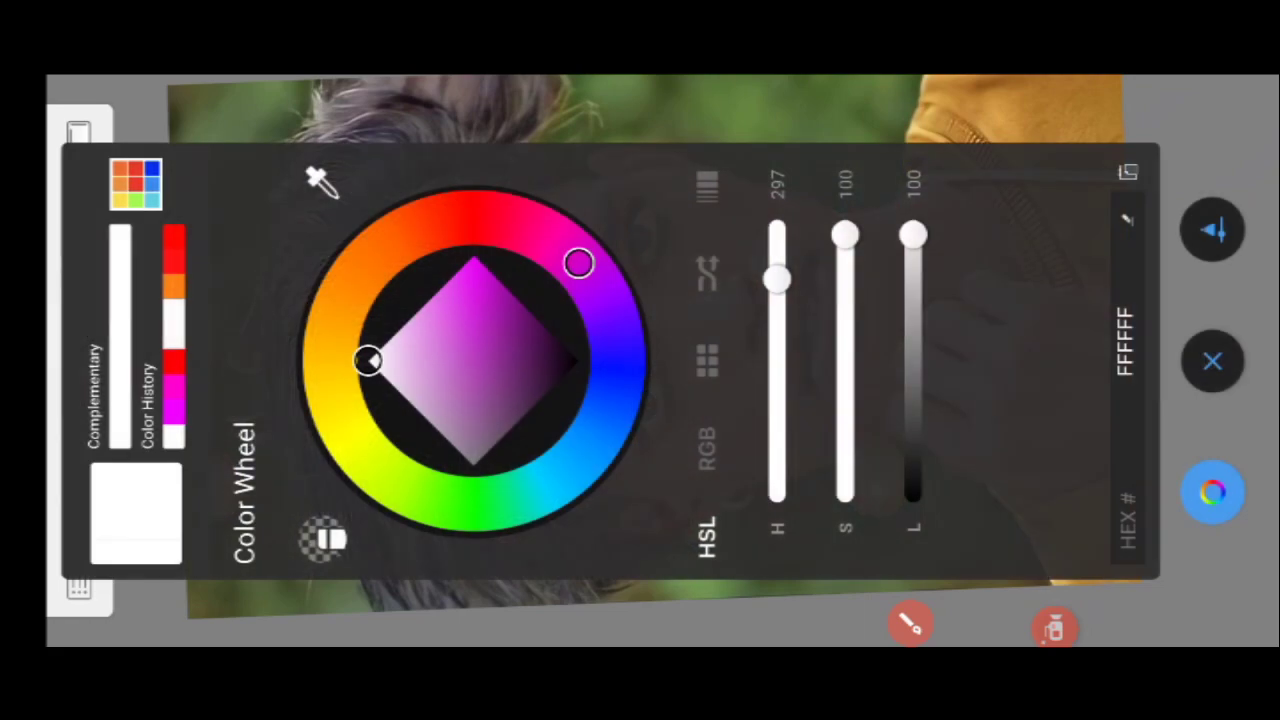
{"action": "left_click", "coordinate": [173, 385]}
{"action": "left_click", "coordinate": [1212, 350]}
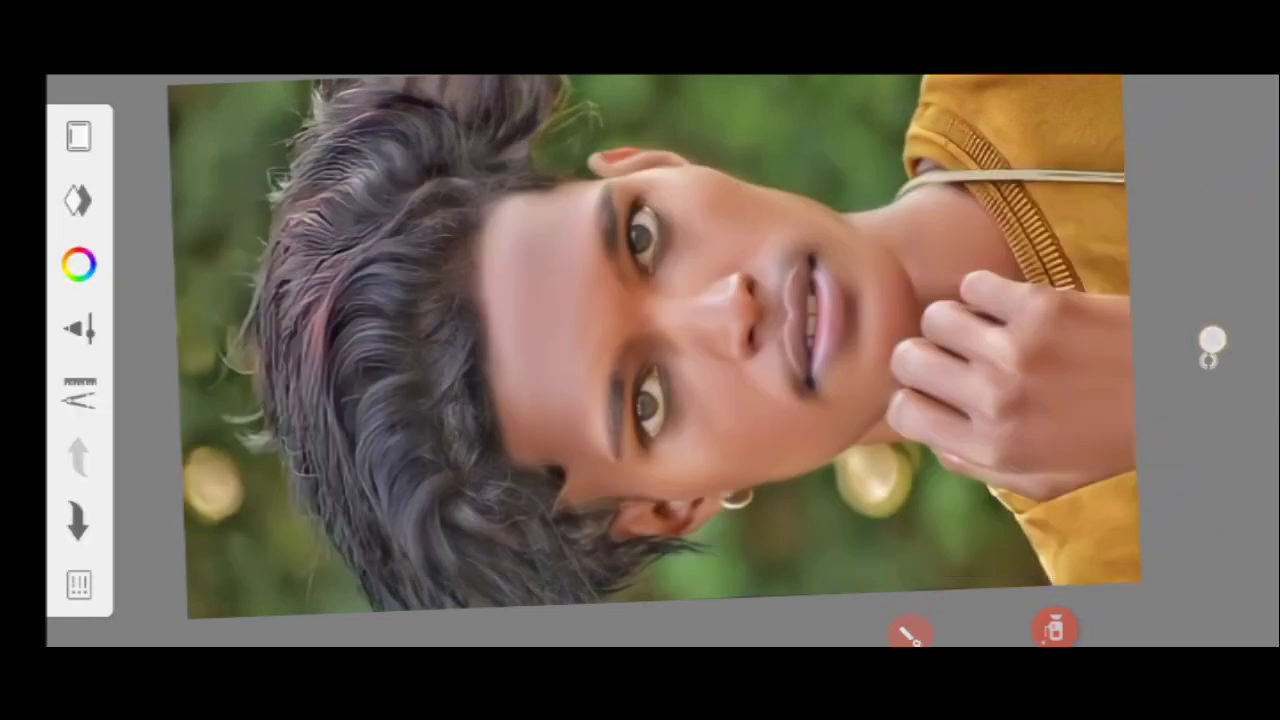
{"action": "left_click", "coordinate": [78, 328]}
{"action": "mouse_move", "coordinate": [537, 420]}
{"action": "left_mouse_down"}
{"action": "mouse_move", "coordinate": [560, 486]}
{"action": "mouse_move", "coordinate": [578, 493]}
{"action": "left_mouse_up"}
{"action": "left_click", "coordinate": [1212, 361]}
- Zoom in and paint solid magenta over the upper and lower lips
{"action": "scroll", "coordinate": [810, 320], "scroll_direction": "up", "scroll_amount": 5}
{"action": "scroll", "coordinate": [810, 320], "scroll_direction": "up", "scroll_amount": 3}
{"action": "mouse_move", "coordinate": [580, 300]}
{"action": "left_mouse_down"}
{"action": "mouse_move", "coordinate": [623, 354]}
{"action": "mouse_move", "coordinate": [574, 289]}
{"action": "mouse_move", "coordinate": [640, 294]}
{"action": "mouse_move", "coordinate": [774, 426]}
{"action": "mouse_move", "coordinate": [378, 266]}
{"action": "left_mouse_up"}
{"action": "scroll", "coordinate": [345, 226], "scroll_direction": "up", "scroll_amount": 2}
{"action": "mouse_move", "coordinate": [443, 226]}
{"action": "left_mouse_down"}
{"action": "mouse_move", "coordinate": [717, 317]}
{"action": "mouse_move", "coordinate": [709, 486]}
{"action": "mouse_move", "coordinate": [350, 210]}
{"action": "left_mouse_up"}
{"action": "scroll", "coordinate": [640, 360], "scroll_direction": "down", "scroll_amount": 1}
{"action": "scroll", "coordinate": [640, 360], "scroll_direction": "down", "scroll_amount": 5}
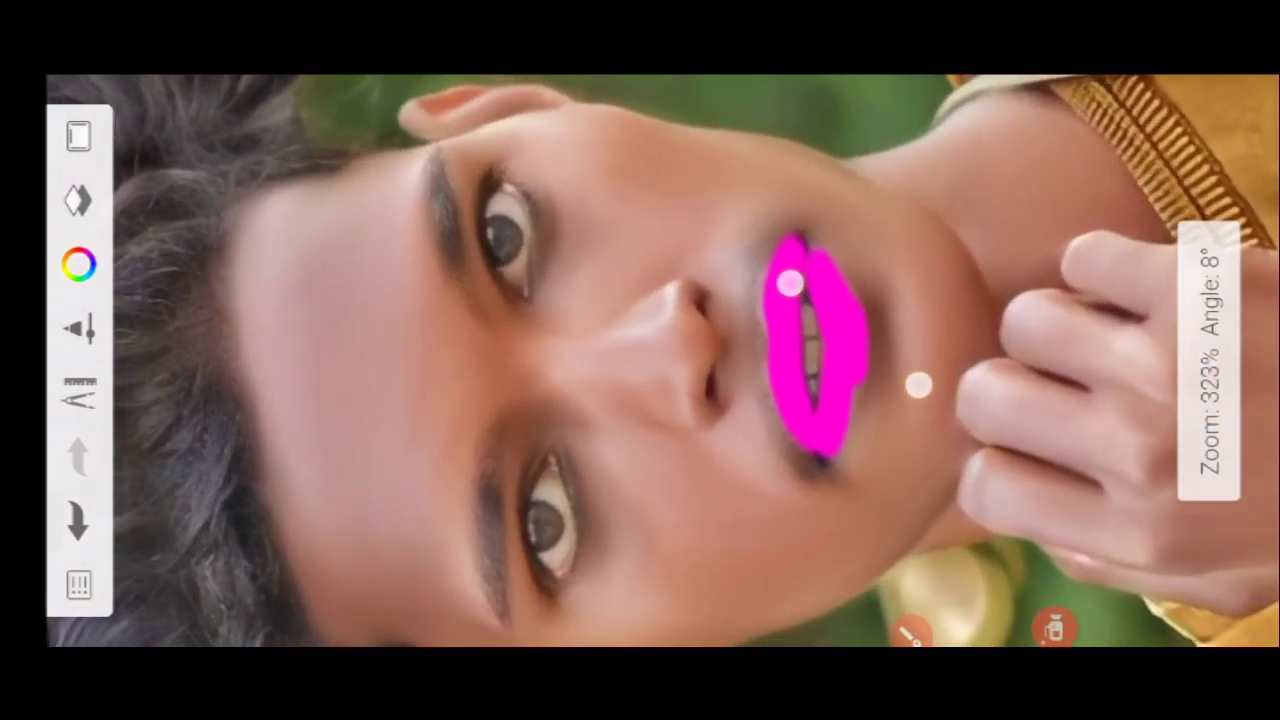
{"action": "left_click", "coordinate": [1208, 360]}
{"action": "left_click_drag", "start_coordinate": [370, 312], "coordinate": [125, 205]}
{"action": "mouse_move", "coordinate": [215, 315]}
{"action": "left_mouse_down"}
{"action": "mouse_move", "coordinate": [171, 271]}
{"action": "mouse_move", "coordinate": [215, 188]}
{"action": "left_mouse_up"}
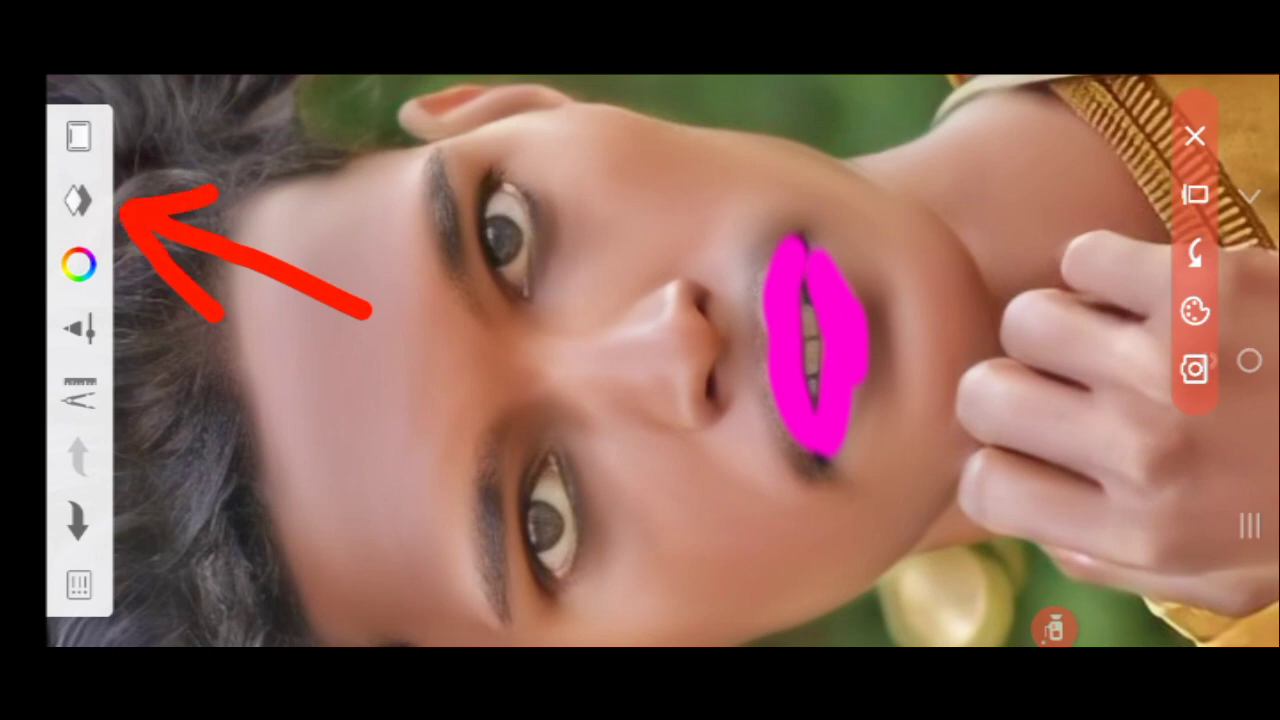
- Bring up the layer list and the options for the magenta lip layer
{"action": "left_click", "coordinate": [1196, 194]}
{"action": "left_click", "coordinate": [78, 200]}
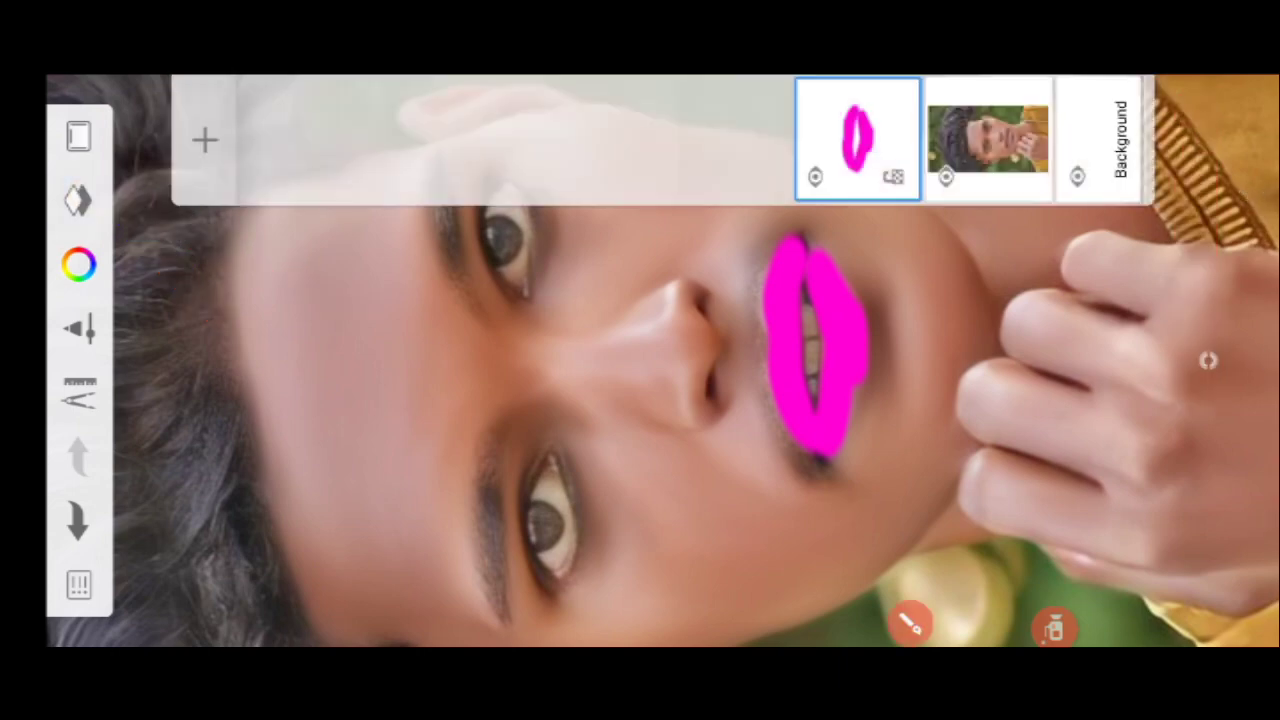
{"action": "left_click", "coordinate": [1208, 360]}
{"action": "left_click_drag", "start_coordinate": [923, 380], "coordinate": [862, 212]}
{"action": "left_click_drag", "start_coordinate": [848, 265], "coordinate": [862, 210]}
{"action": "left_click_drag", "start_coordinate": [862, 210], "coordinate": [936, 230]}
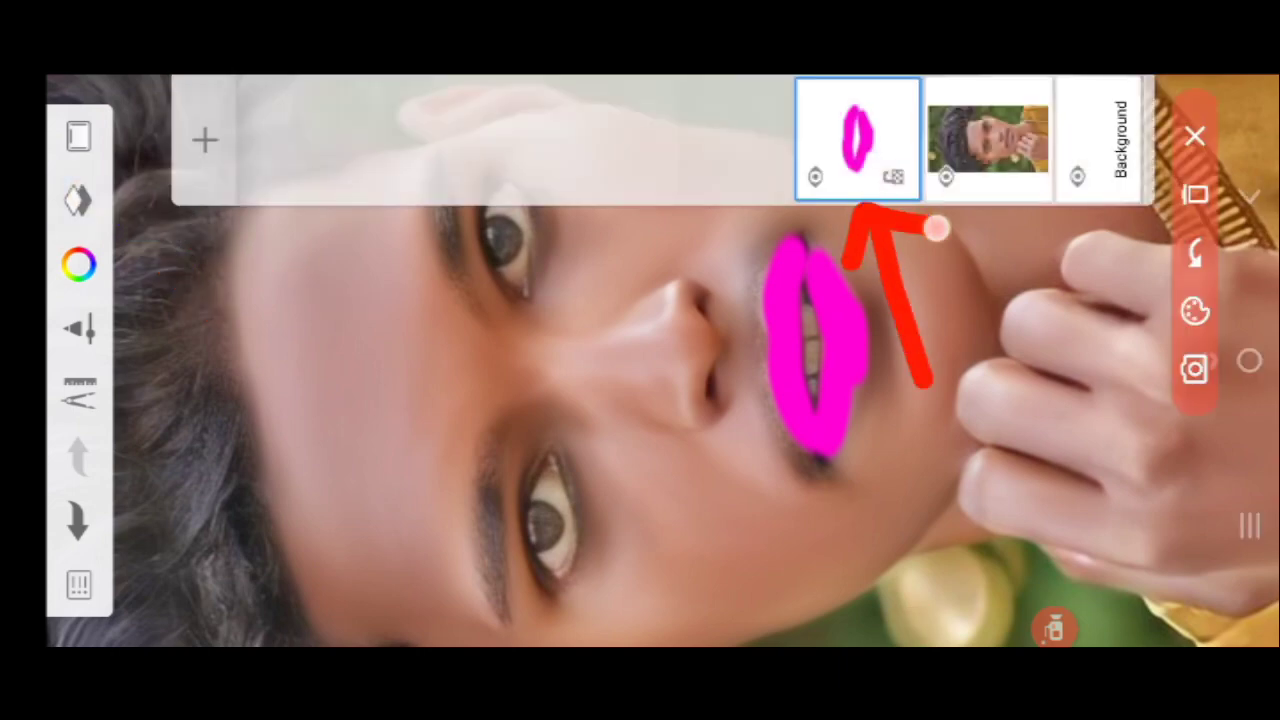
{"action": "left_click", "coordinate": [1196, 194]}
{"action": "left_click", "coordinate": [857, 140]}
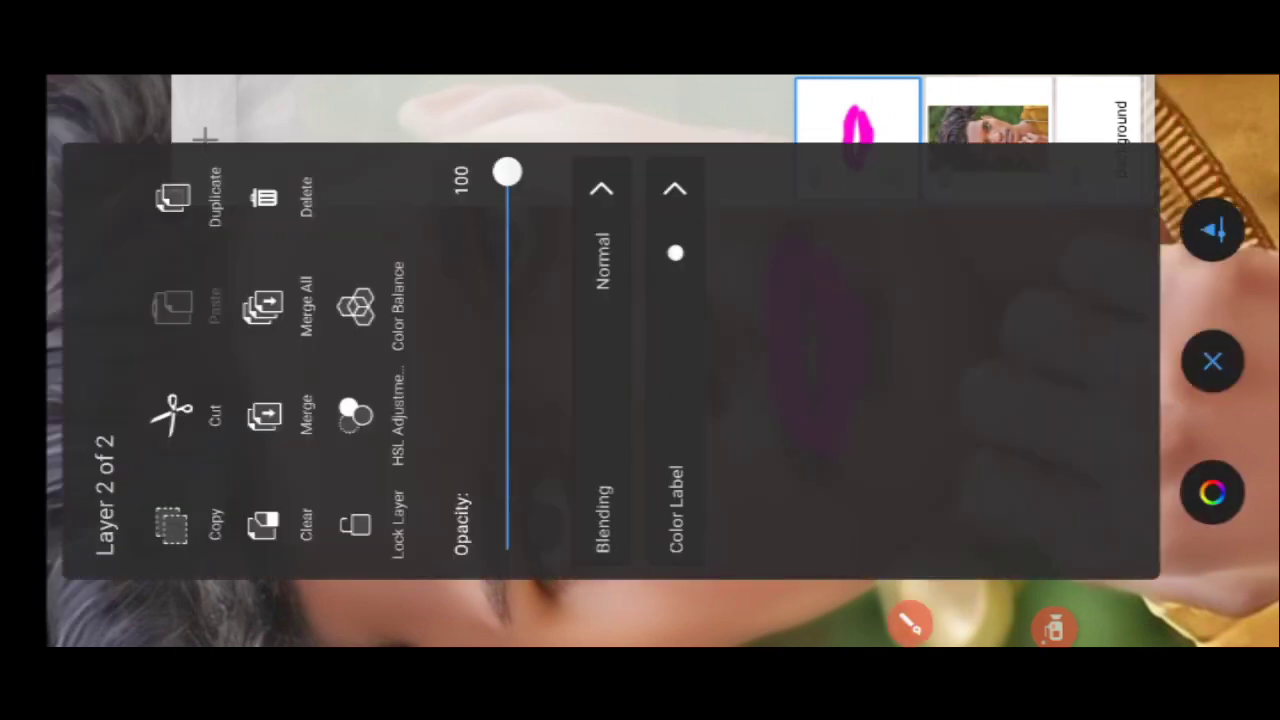
{"action": "left_click", "coordinate": [1208, 360]}
{"action": "left_click_drag", "start_coordinate": [577, 182], "coordinate": [643, 215]}
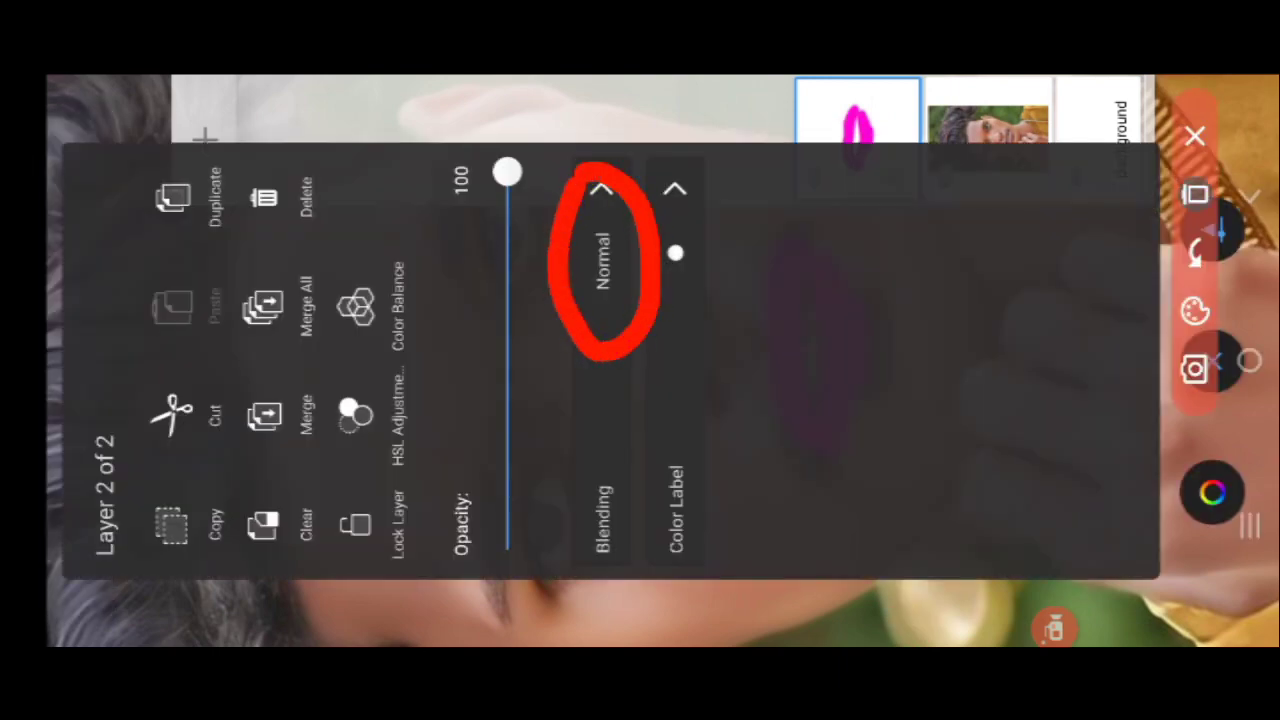
- Set the lip layer's blending to Soft Light and tune its opacity for a natural pink tint
{"action": "left_click", "coordinate": [1196, 194]}
{"action": "left_click", "coordinate": [603, 260]}
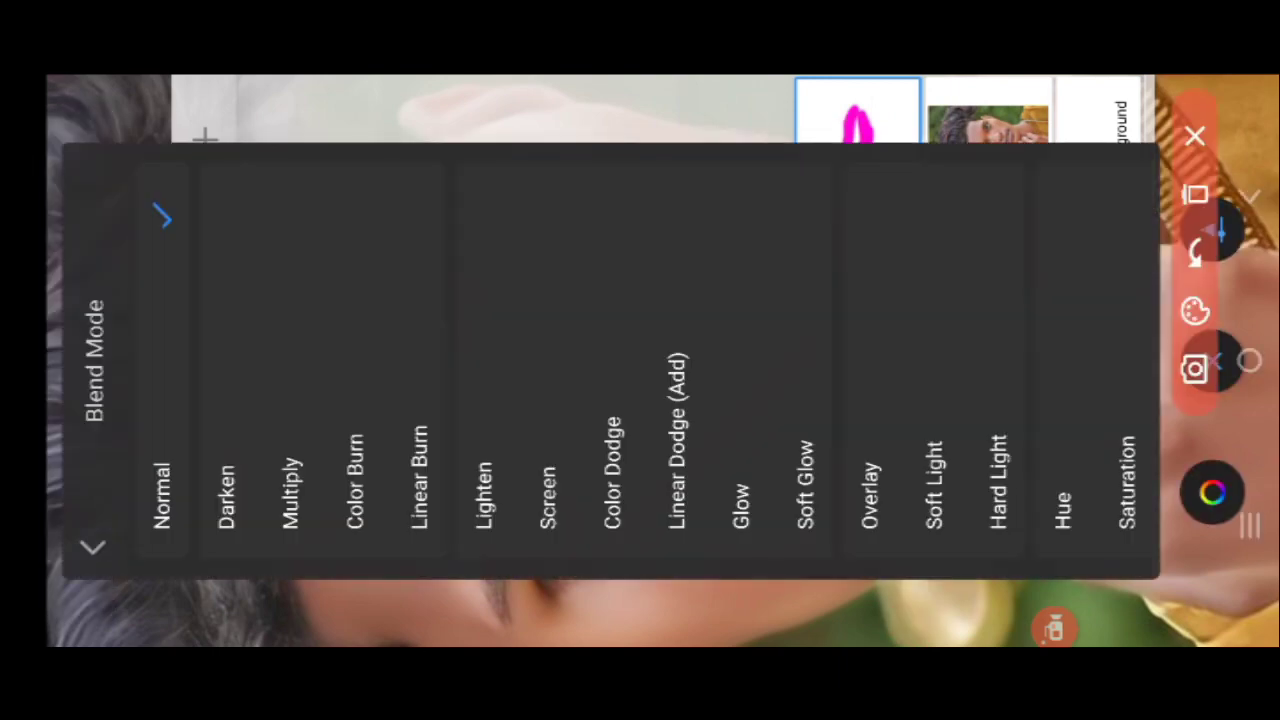
{"action": "mouse_move", "coordinate": [911, 417]}
{"action": "left_mouse_down"}
{"action": "mouse_move", "coordinate": [980, 543]}
{"action": "mouse_move", "coordinate": [925, 425]}
{"action": "left_mouse_up"}
{"action": "left_click", "coordinate": [1196, 194]}
{"action": "left_click", "coordinate": [1196, 136]}
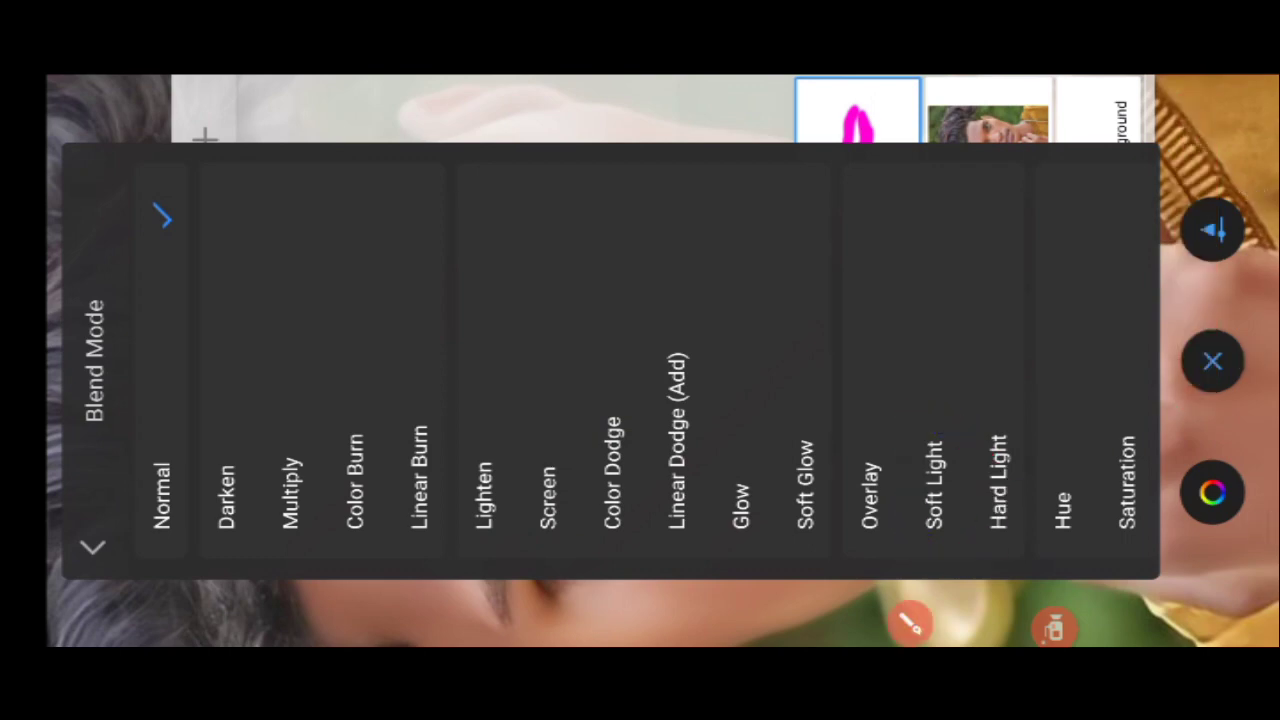
{"action": "left_click", "coordinate": [93, 547]}
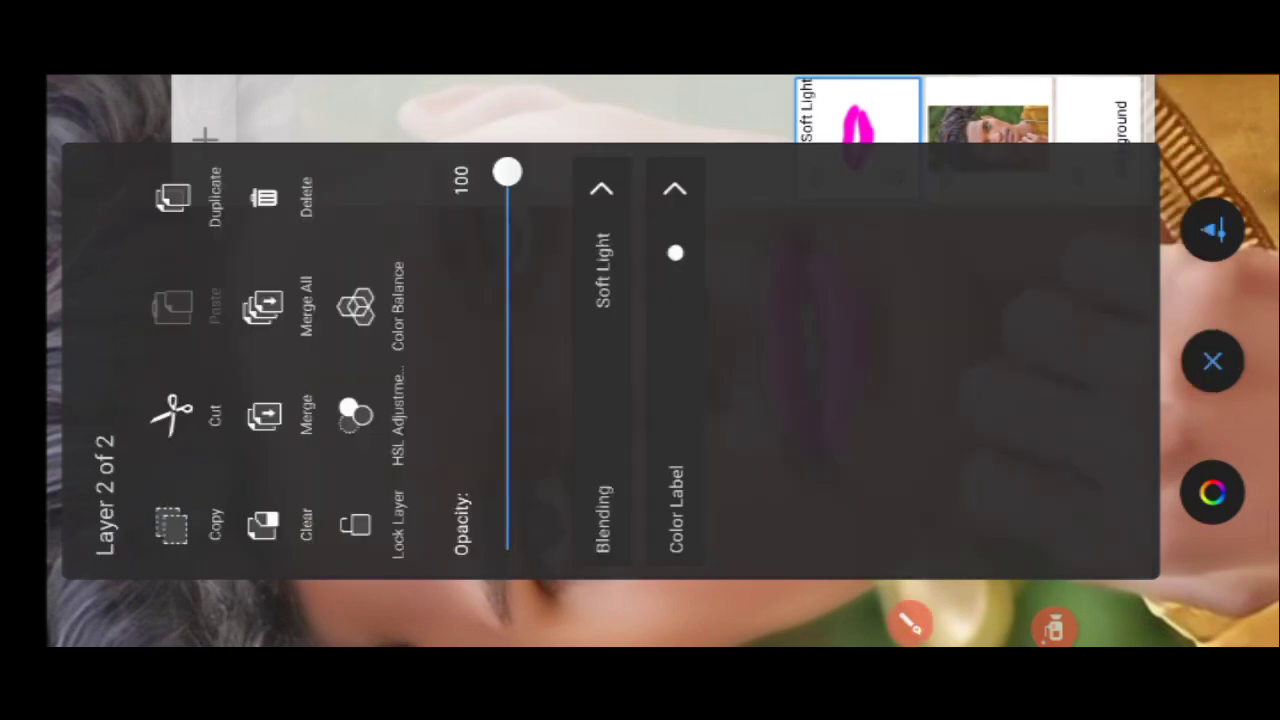
{"action": "mouse_move", "coordinate": [507, 173]}
{"action": "left_mouse_down"}
{"action": "mouse_move", "coordinate": [507, 543]}
{"action": "mouse_move", "coordinate": [507, 399]}
{"action": "left_mouse_up"}
{"action": "mouse_move", "coordinate": [985, 384]}
{"action": "left_mouse_down"}
{"action": "mouse_move", "coordinate": [994, 317]}
{"action": "mouse_move", "coordinate": [1001, 367]}
{"action": "left_mouse_up"}
- Close the layer options and zoom around the portrait to inspect the lips
{"action": "left_click", "coordinate": [1212, 361]}
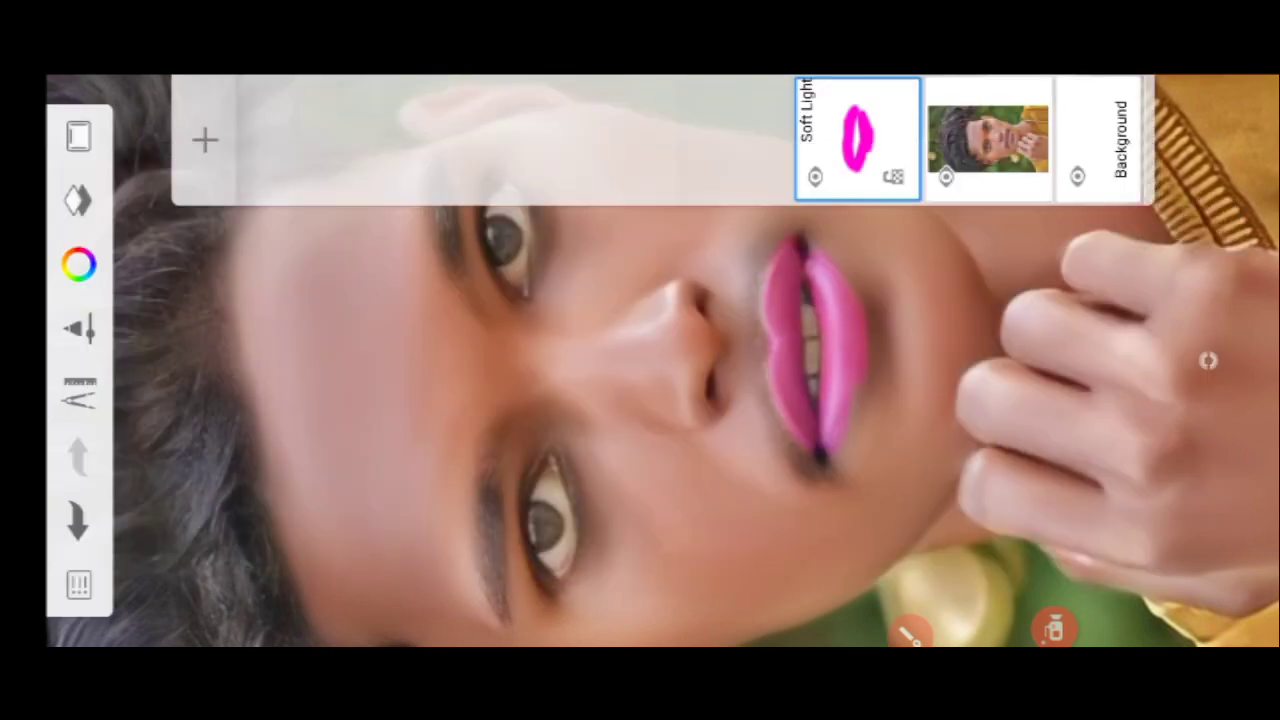
{"action": "scroll", "coordinate": [823, 364], "scroll_direction": "up", "scroll_amount": 5}
{"action": "scroll", "coordinate": [851, 230], "scroll_direction": "up", "scroll_amount": 5}
{"action": "scroll", "coordinate": [897, 410], "scroll_direction": "up", "scroll_amount": 3}
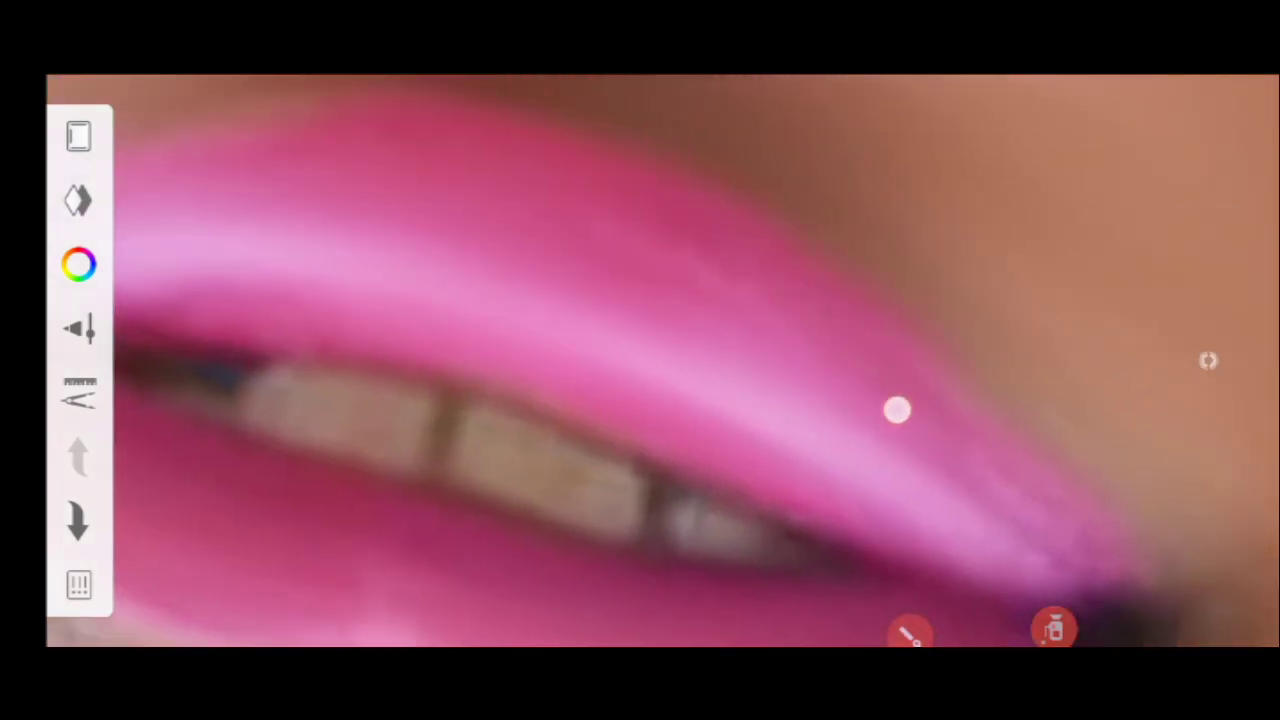
{"action": "scroll", "coordinate": [940, 456], "scroll_direction": "down", "scroll_amount": 3}
{"action": "scroll", "coordinate": [829, 386], "scroll_direction": "down", "scroll_amount": 2}
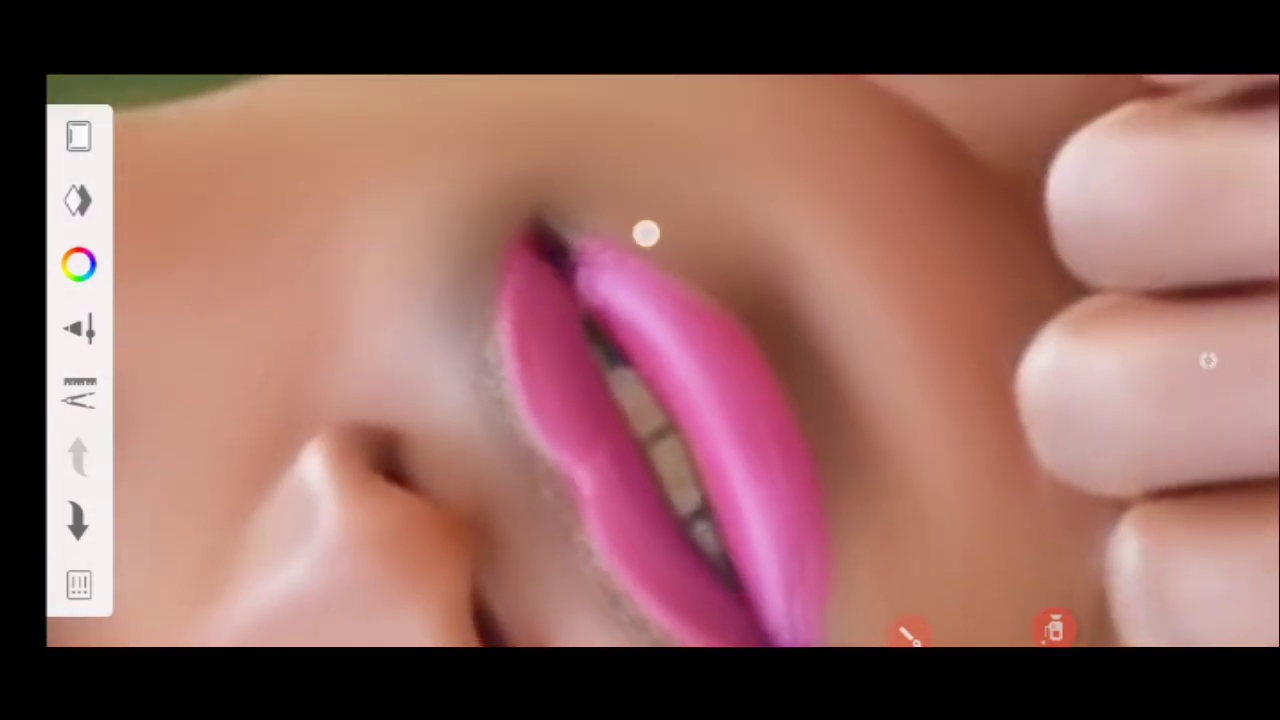
{"action": "scroll", "coordinate": [646, 231], "scroll_direction": "up", "scroll_amount": 5}
{"action": "scroll", "coordinate": [661, 247], "scroll_direction": "down", "scroll_amount": 5}
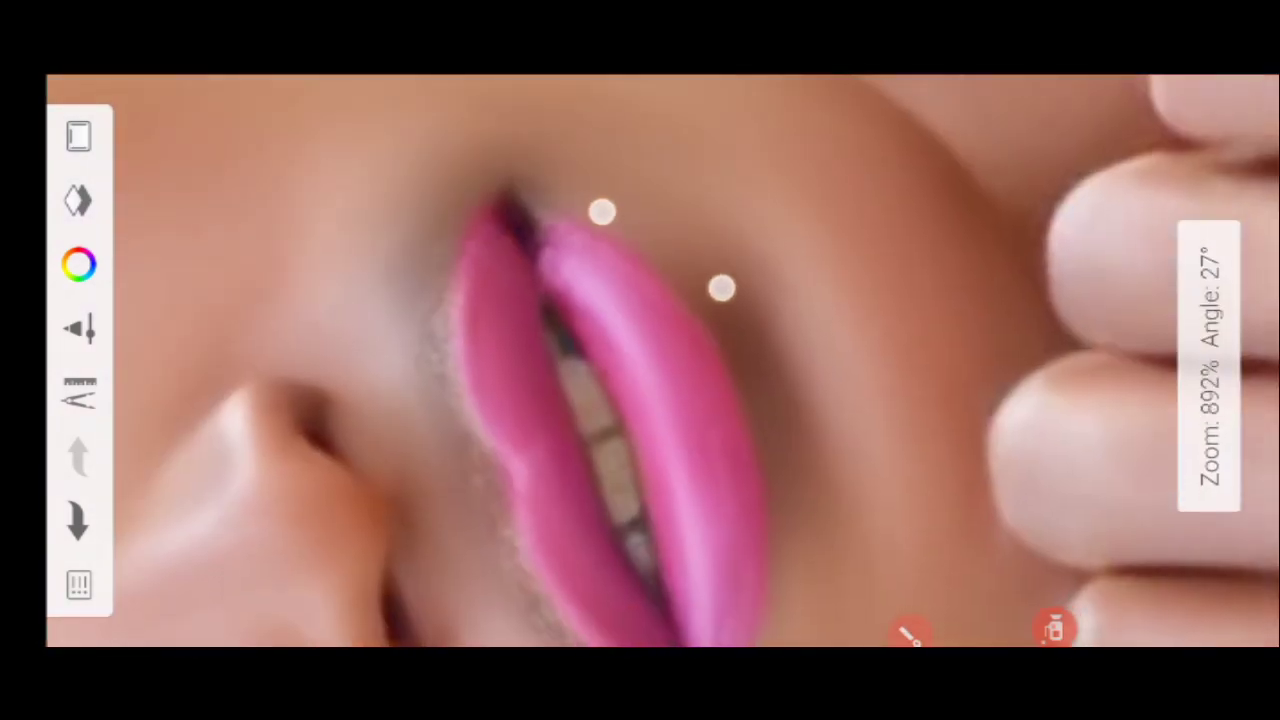
{"action": "scroll", "coordinate": [768, 260], "scroll_direction": "down", "scroll_amount": 5}
{"action": "scroll", "coordinate": [871, 314], "scroll_direction": "down", "scroll_amount": 3}
{"action": "scroll", "coordinate": [871, 314], "scroll_direction": "down", "scroll_amount": 1}
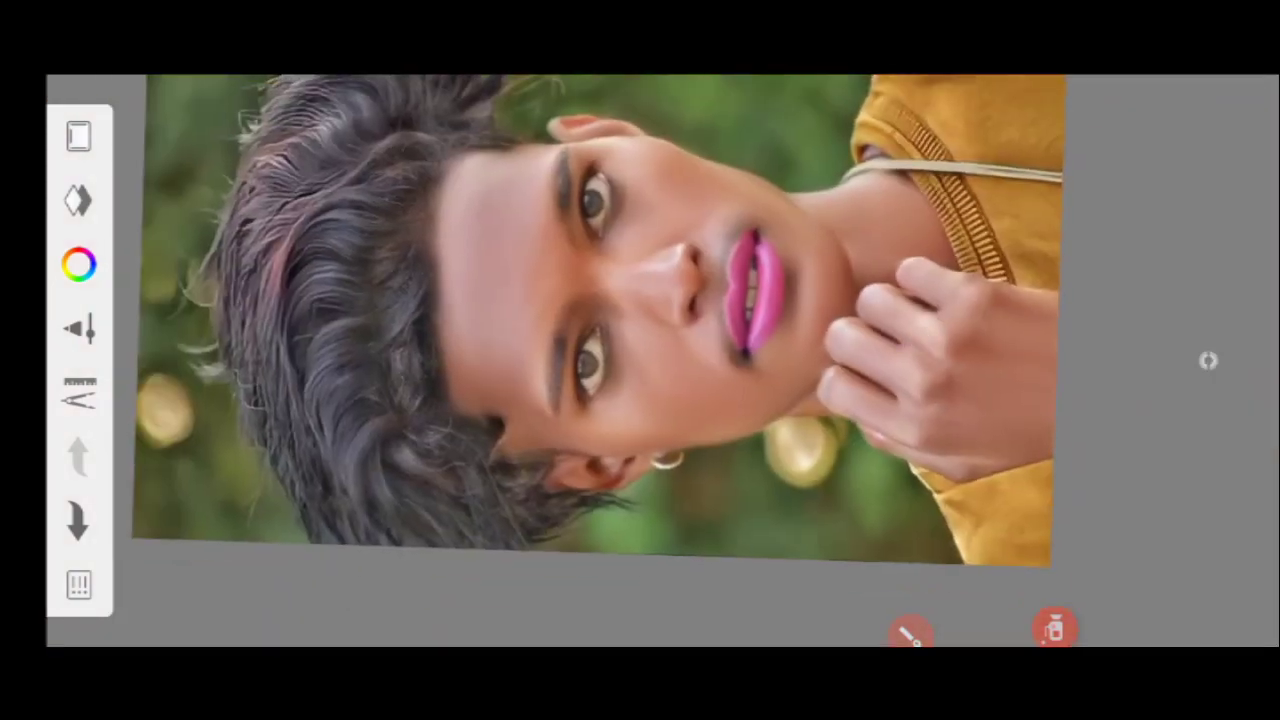
{"action": "scroll", "coordinate": [764, 264], "scroll_direction": "up", "scroll_amount": 5}
- Shrink the brush to size 4.1 and review the portrait at different zooms
{"action": "left_click", "coordinate": [80, 328]}
{"action": "left_click_drag", "start_coordinate": [534, 500], "coordinate": [538, 537]}
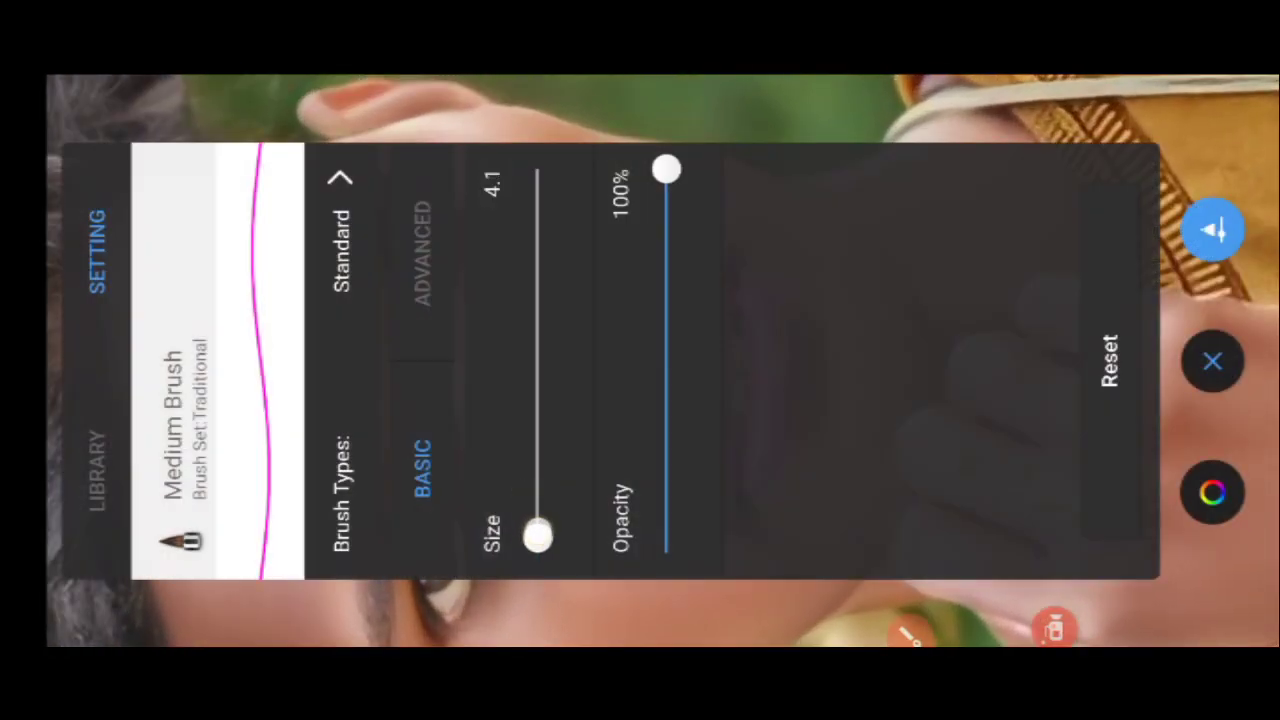
{"action": "left_click", "coordinate": [1212, 360]}
{"action": "scroll", "coordinate": [760, 241], "scroll_direction": "up", "scroll_amount": 5}
{"action": "scroll", "coordinate": [760, 260], "scroll_direction": "up", "scroll_amount": 4}
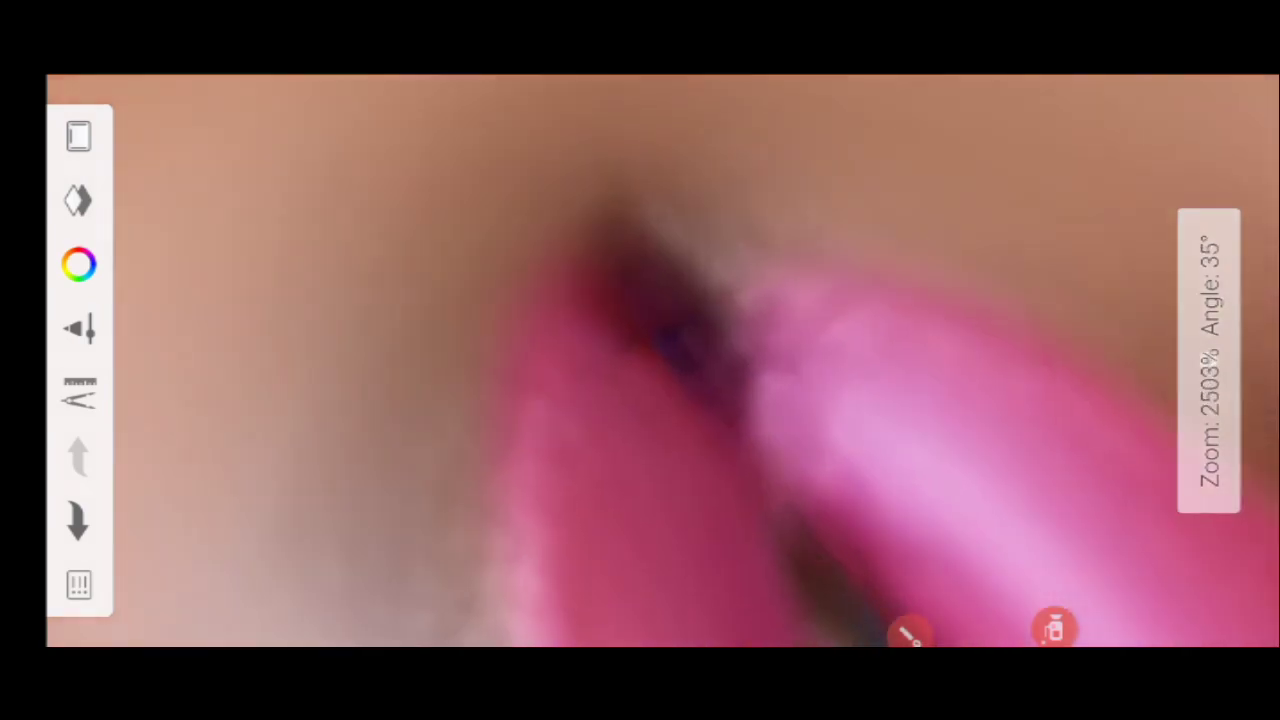
{"action": "scroll", "coordinate": [693, 332], "scroll_direction": "down", "scroll_amount": 5}
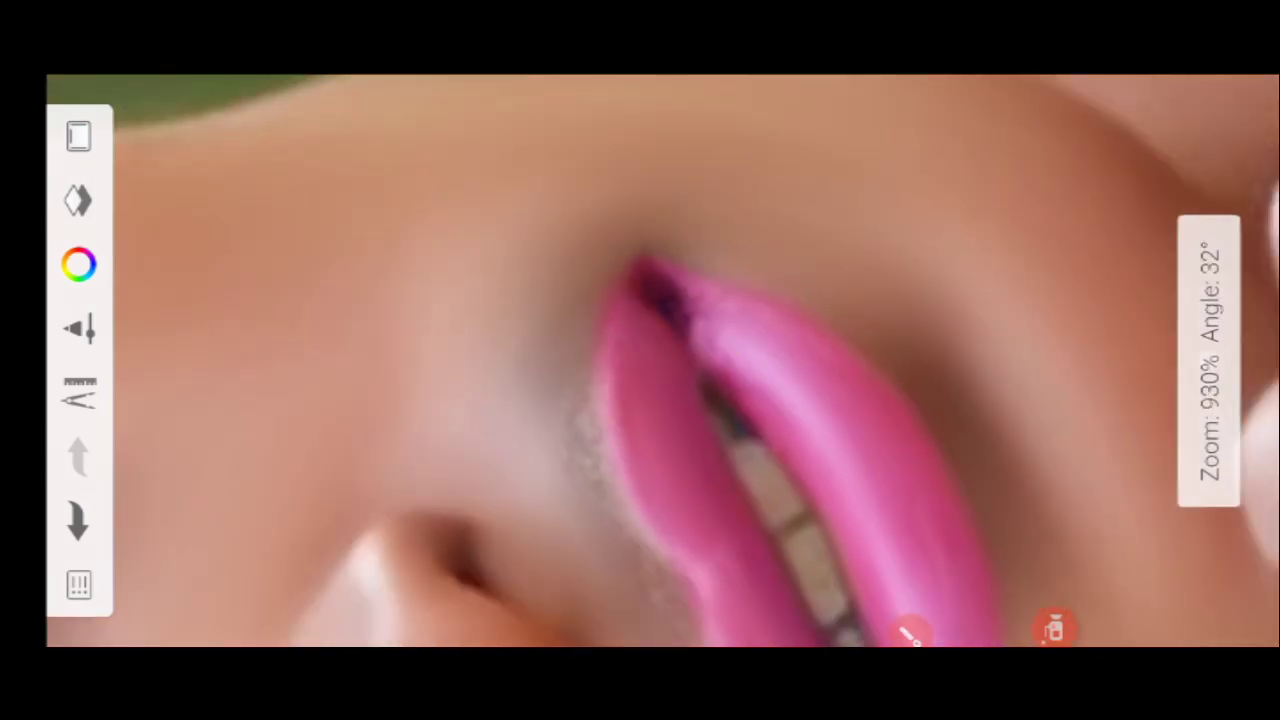
{"action": "scroll", "coordinate": [791, 196], "scroll_direction": "down", "scroll_amount": 2}
{"action": "scroll", "coordinate": [780, 267], "scroll_direction": "up", "scroll_amount": 4}
{"action": "scroll", "coordinate": [745, 445], "scroll_direction": "up", "scroll_amount": 3}
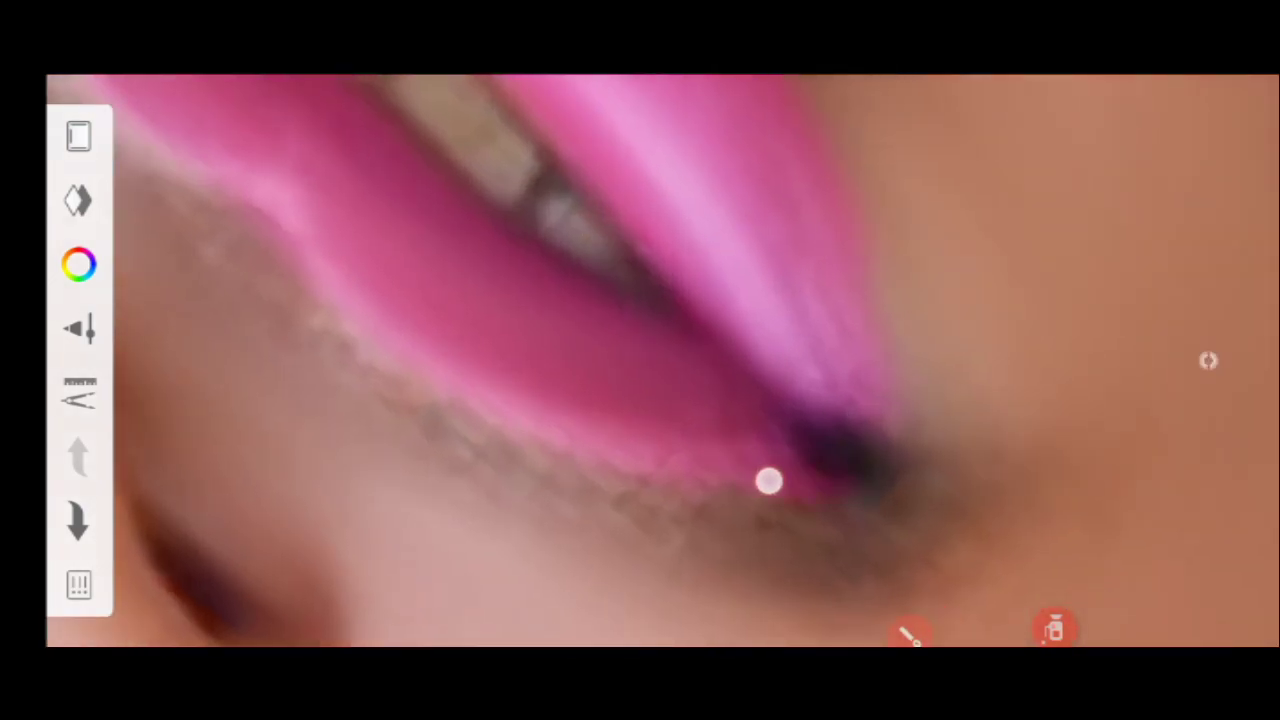
{"action": "scroll", "coordinate": [871, 442], "scroll_direction": "down", "scroll_amount": 5}
{"action": "scroll", "coordinate": [740, 374], "scroll_direction": "down", "scroll_amount": 4}
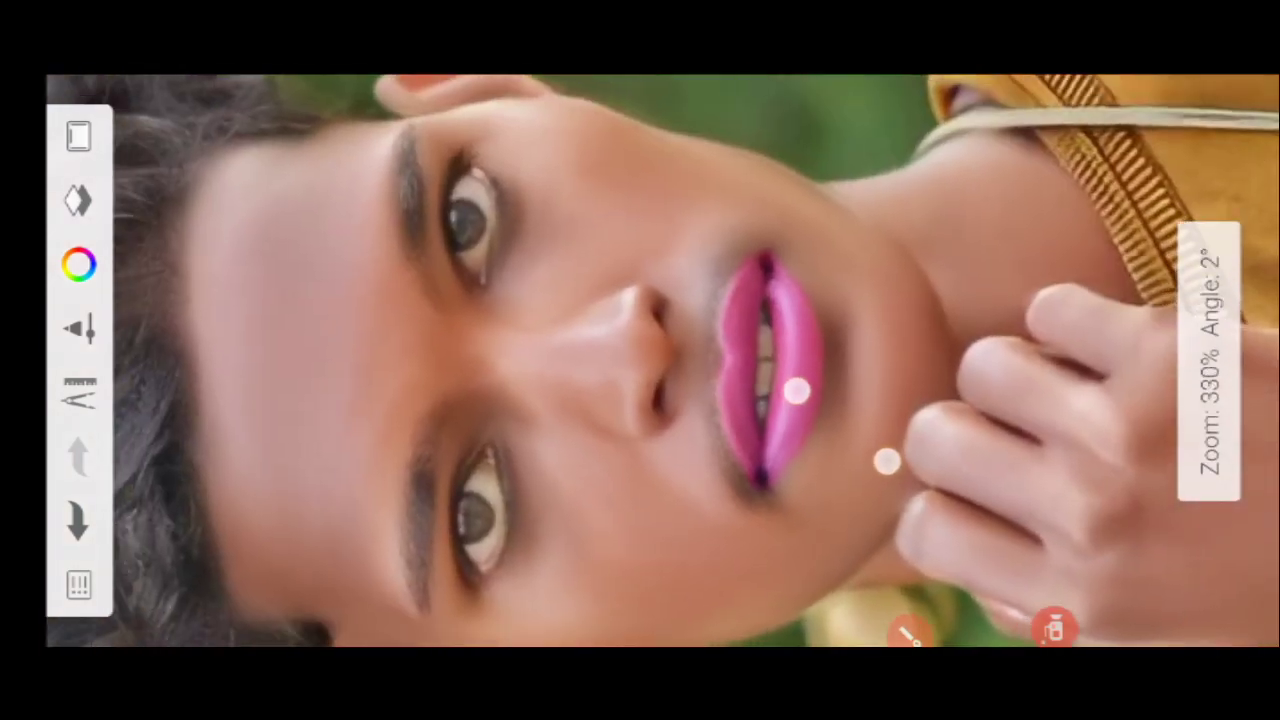
{"action": "scroll", "coordinate": [797, 386], "scroll_direction": "down", "scroll_amount": 2}
{"action": "scroll", "coordinate": [666, 220], "scroll_direction": "down", "scroll_amount": 3}
{"action": "scroll", "coordinate": [780, 270], "scroll_direction": "down", "scroll_amount": 2}
{"action": "scroll", "coordinate": [700, 320], "scroll_direction": "down", "scroll_amount": 1}
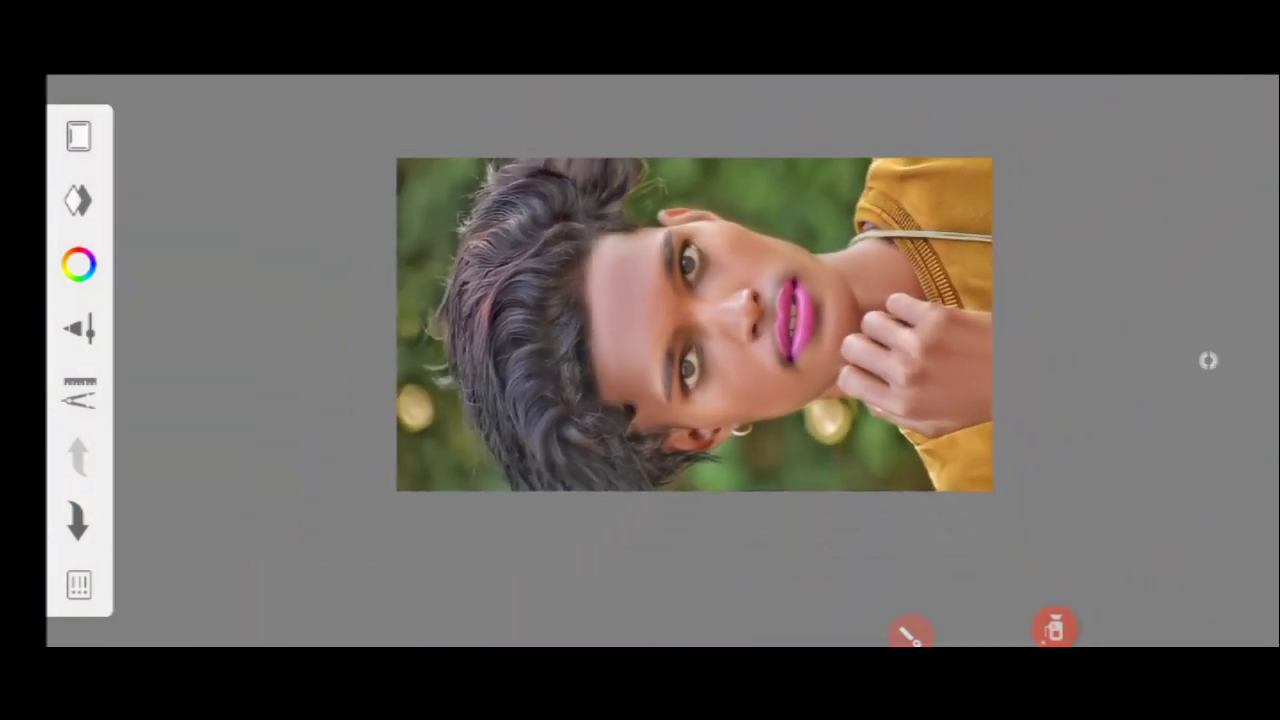
{"action": "scroll", "coordinate": [773, 315], "scroll_direction": "up", "scroll_amount": 5}
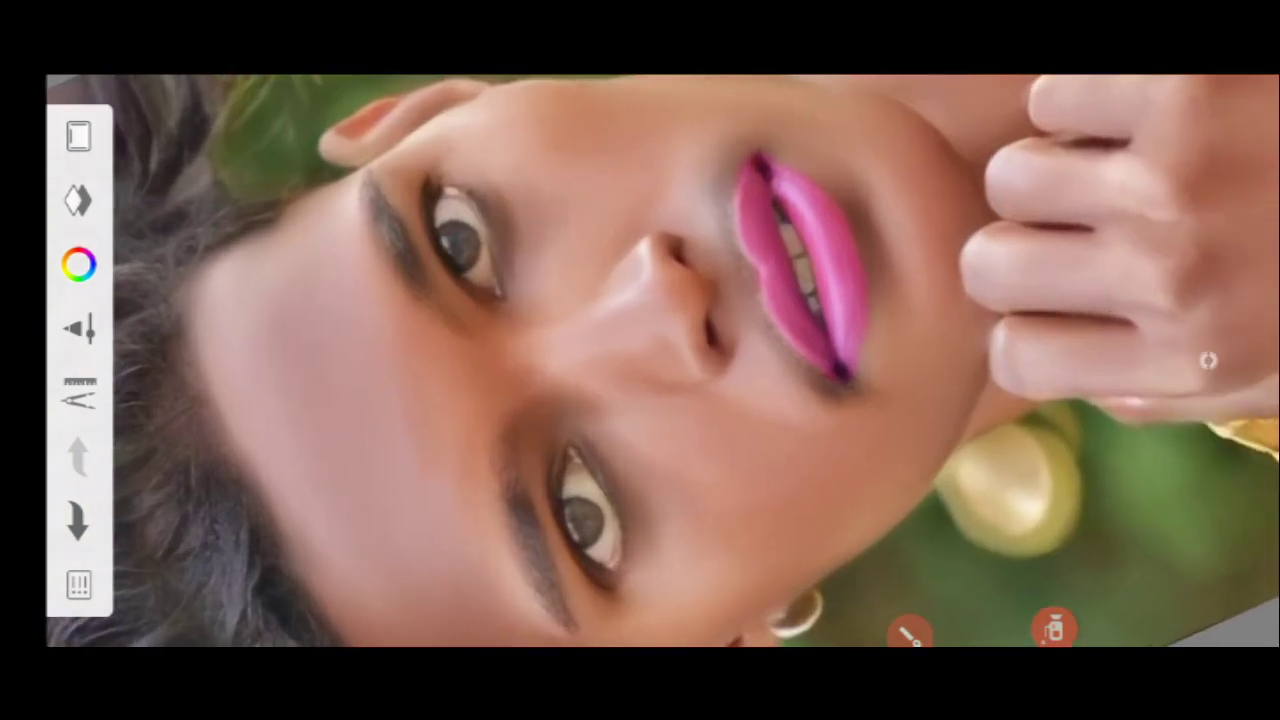
{"action": "scroll", "coordinate": [750, 250], "scroll_direction": "down", "scroll_amount": 5}
{"action": "scroll", "coordinate": [650, 320], "scroll_direction": "down", "scroll_amount": 2}
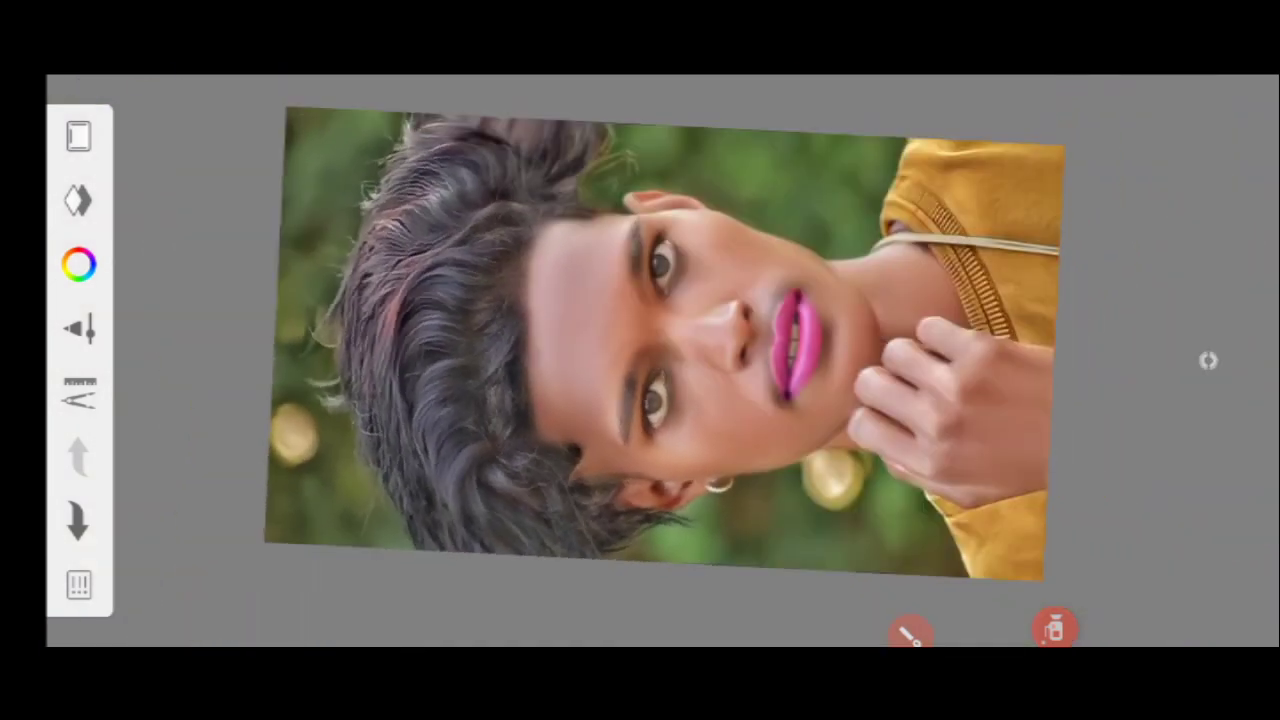
- Export the sketch via the main menu's Share, then Save to device
{"action": "left_click", "coordinate": [1208, 360]}
{"action": "left_click_drag", "start_coordinate": [363, 549], "coordinate": [132, 568]}
{"action": "left_click_drag", "start_coordinate": [265, 615], "coordinate": [105, 570]}
{"action": "left_click_drag", "start_coordinate": [105, 570], "coordinate": [213, 475]}
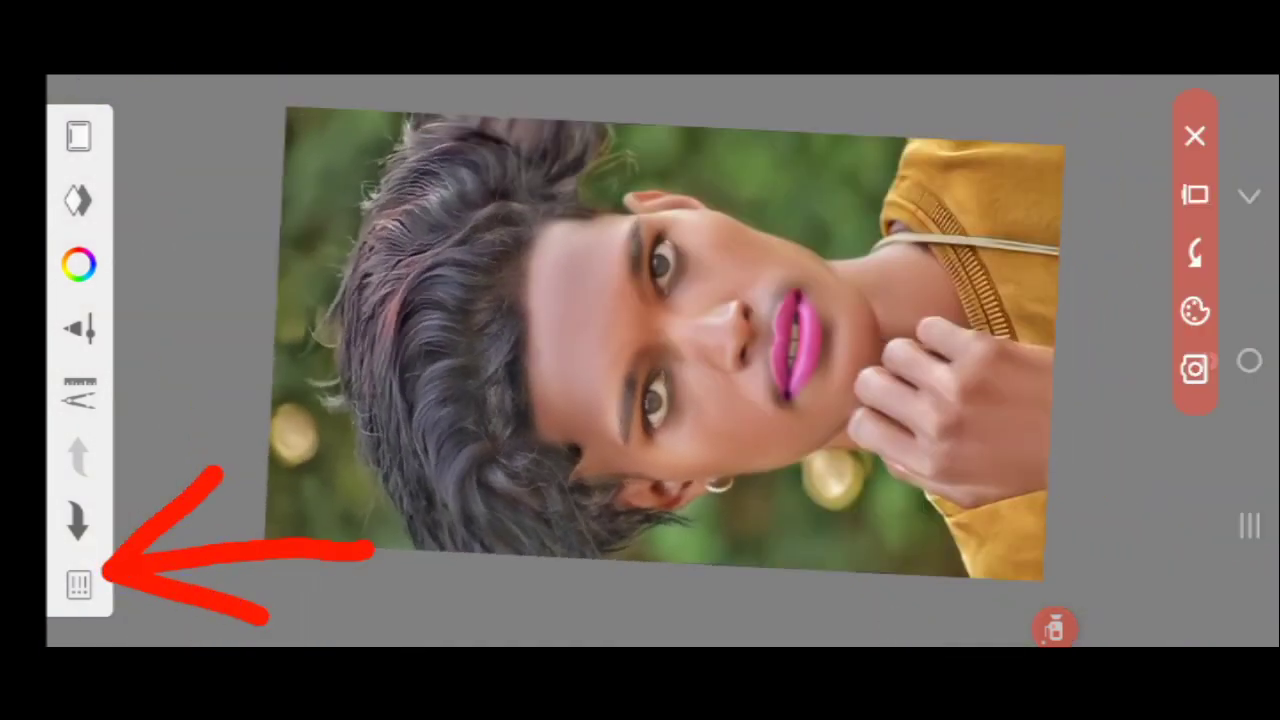
{"action": "left_click", "coordinate": [1195, 194]}
{"action": "left_click", "coordinate": [79, 585]}
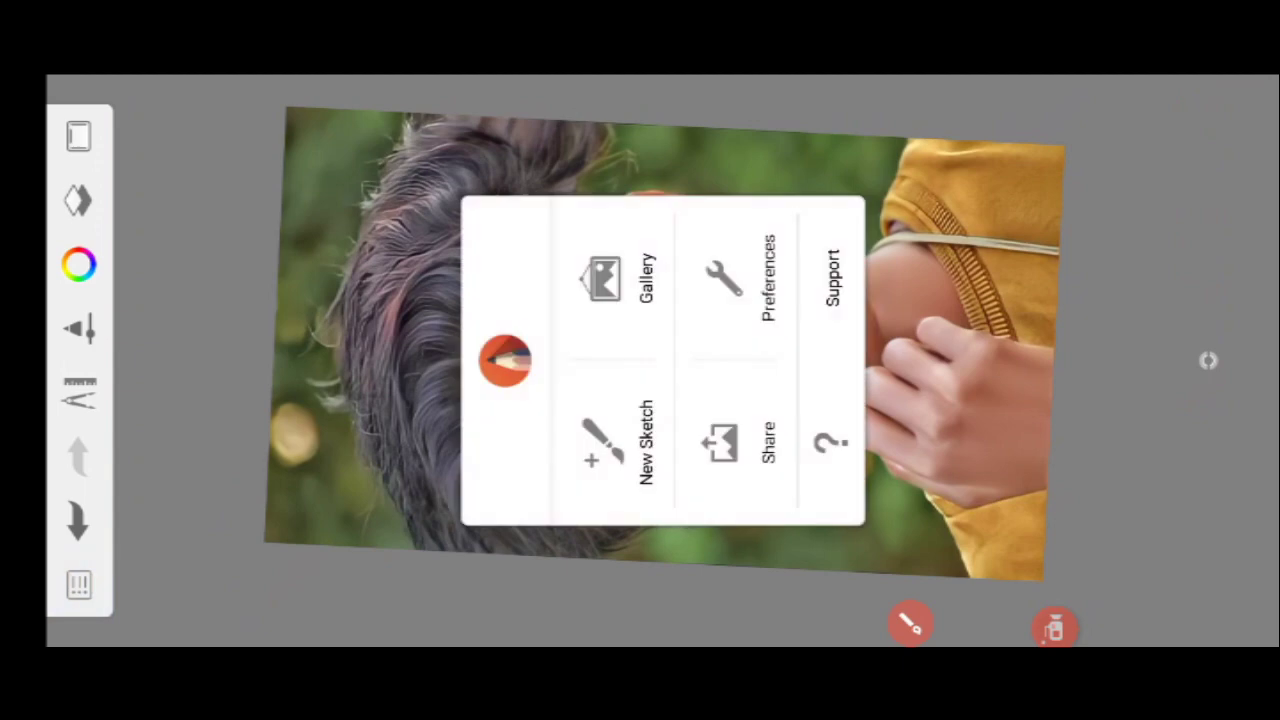
{"action": "mouse_move", "coordinate": [700, 370]}
{"action": "left_mouse_down"}
{"action": "mouse_move", "coordinate": [820, 449]}
{"action": "mouse_move", "coordinate": [725, 372]}
{"action": "left_mouse_up"}
{"action": "left_click", "coordinate": [1195, 194]}
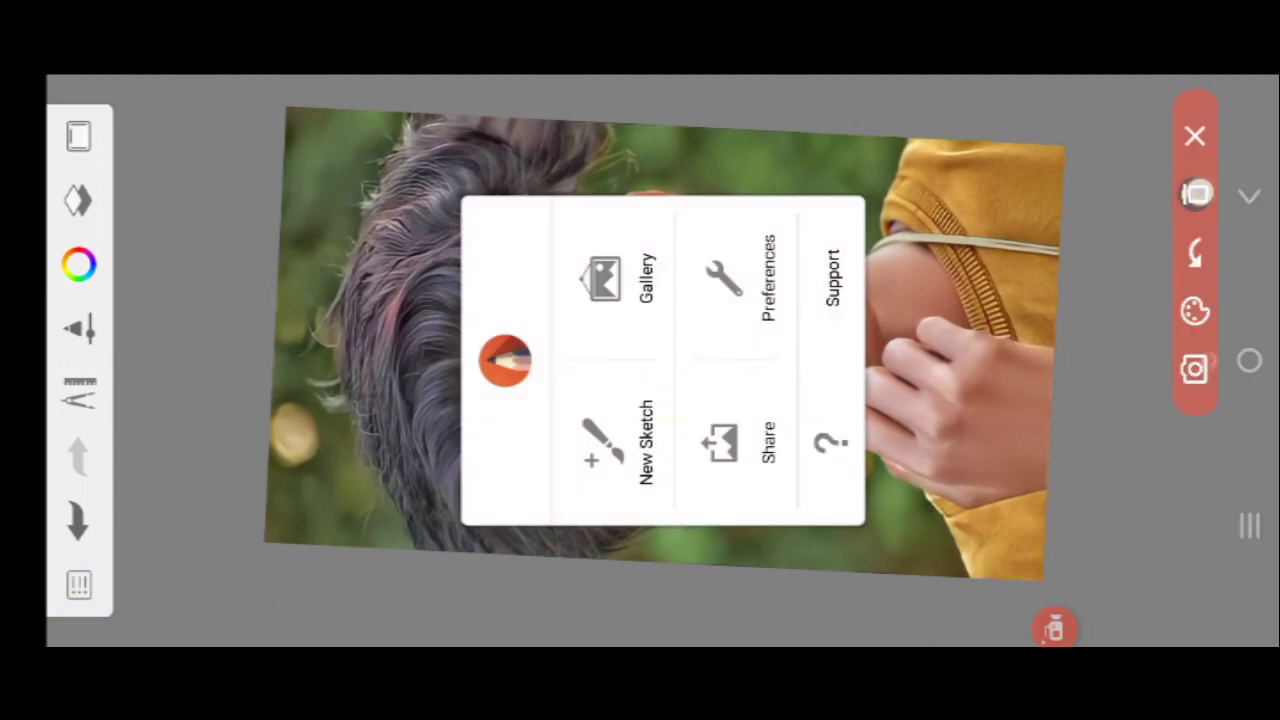
{"action": "left_click", "coordinate": [1195, 136]}
{"action": "left_click", "coordinate": [740, 440]}
{"action": "left_click", "coordinate": [910, 622]}
{"action": "mouse_move", "coordinate": [632, 245]}
{"action": "left_mouse_down"}
{"action": "mouse_move", "coordinate": [686, 477]}
{"action": "mouse_move", "coordinate": [624, 236]}
{"action": "left_mouse_up"}
{"action": "left_click", "coordinate": [1195, 194]}
- Save the retouched portrait image into the Downloads folder
{"action": "left_click", "coordinate": [1195, 136]}
{"action": "left_click", "coordinate": [660, 365]}
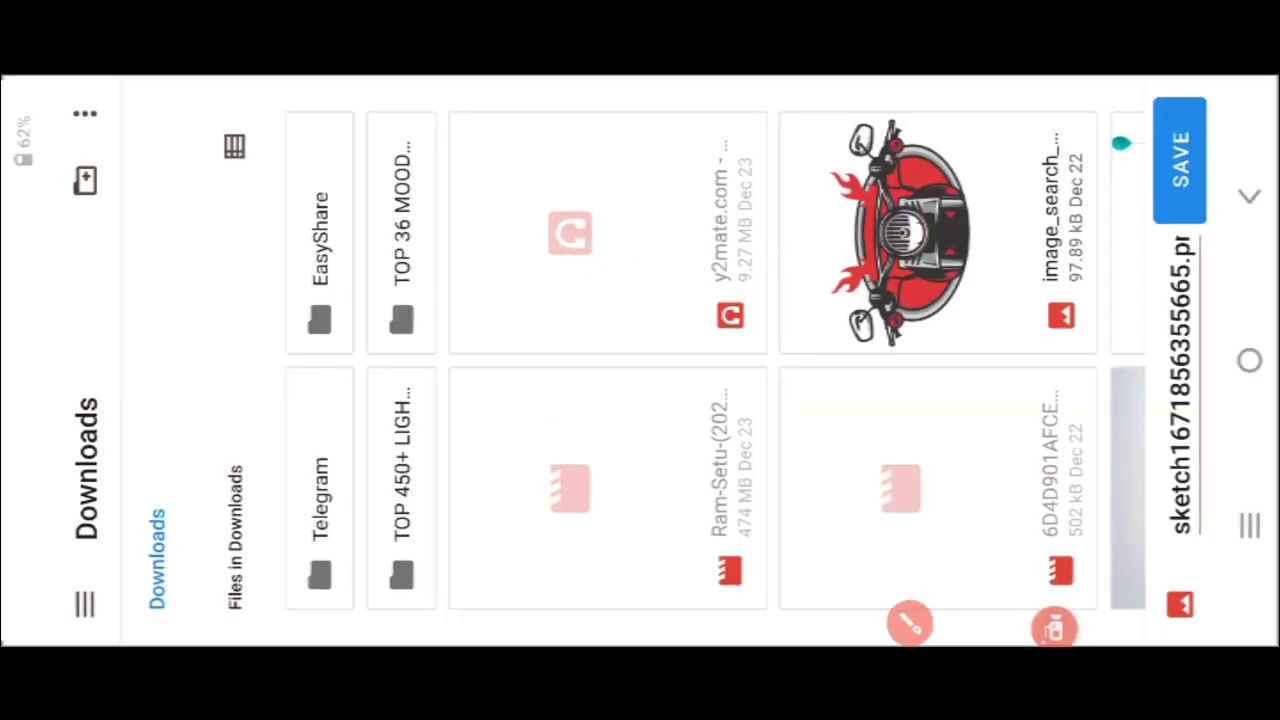
{"action": "left_click", "coordinate": [1183, 157]}
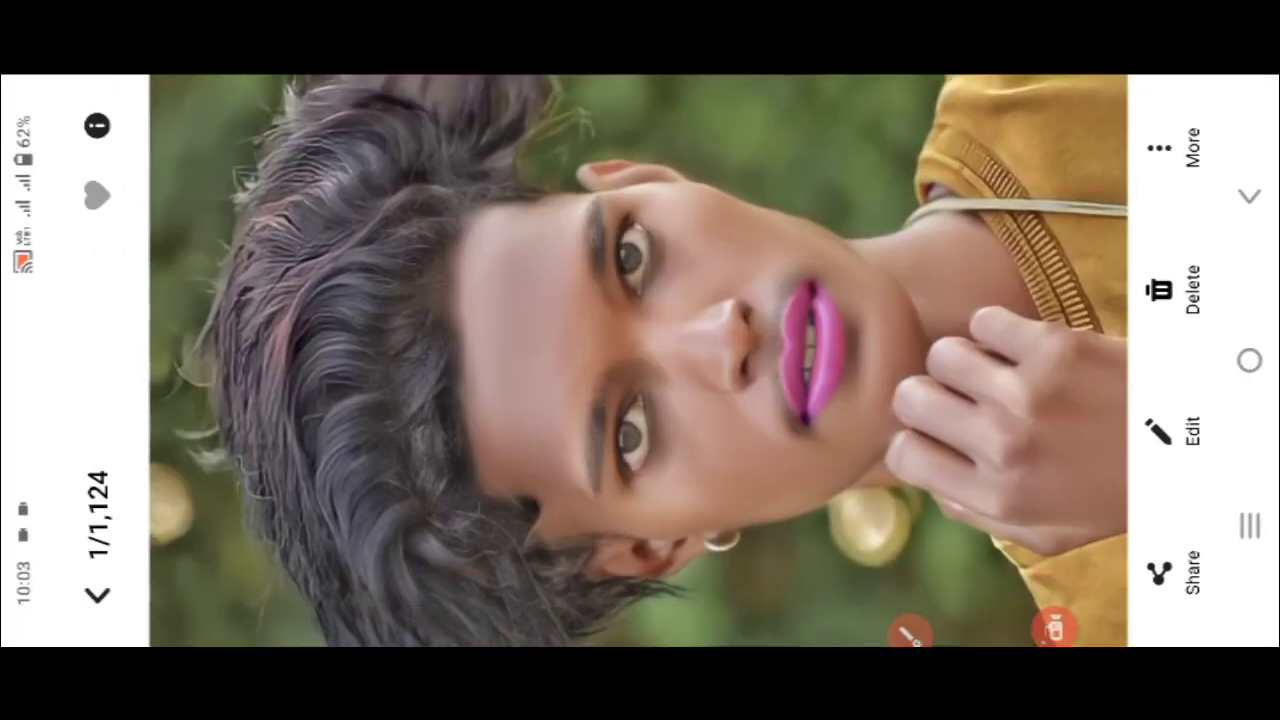
{"action": "mouse_move", "coordinate": [1030, 484]}
{"action": "left_mouse_down"}
{"action": "mouse_move", "coordinate": [1071, 551]}
{"action": "mouse_move", "coordinate": [1112, 440]}
{"action": "left_mouse_up"}
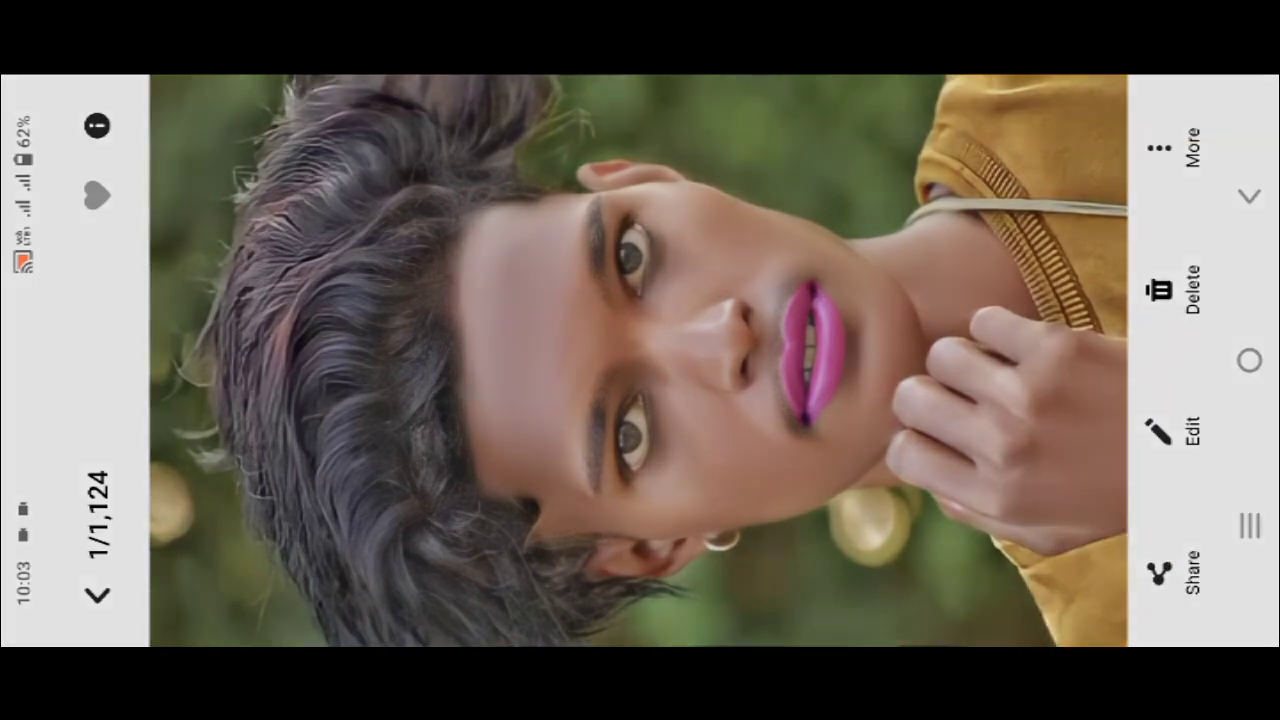
- Share the photo to Lightroom with Add to Lr, then launch Lightroom from the home screen
{"action": "left_click", "coordinate": [1160, 573]}
{"action": "left_click", "coordinate": [774, 573]}
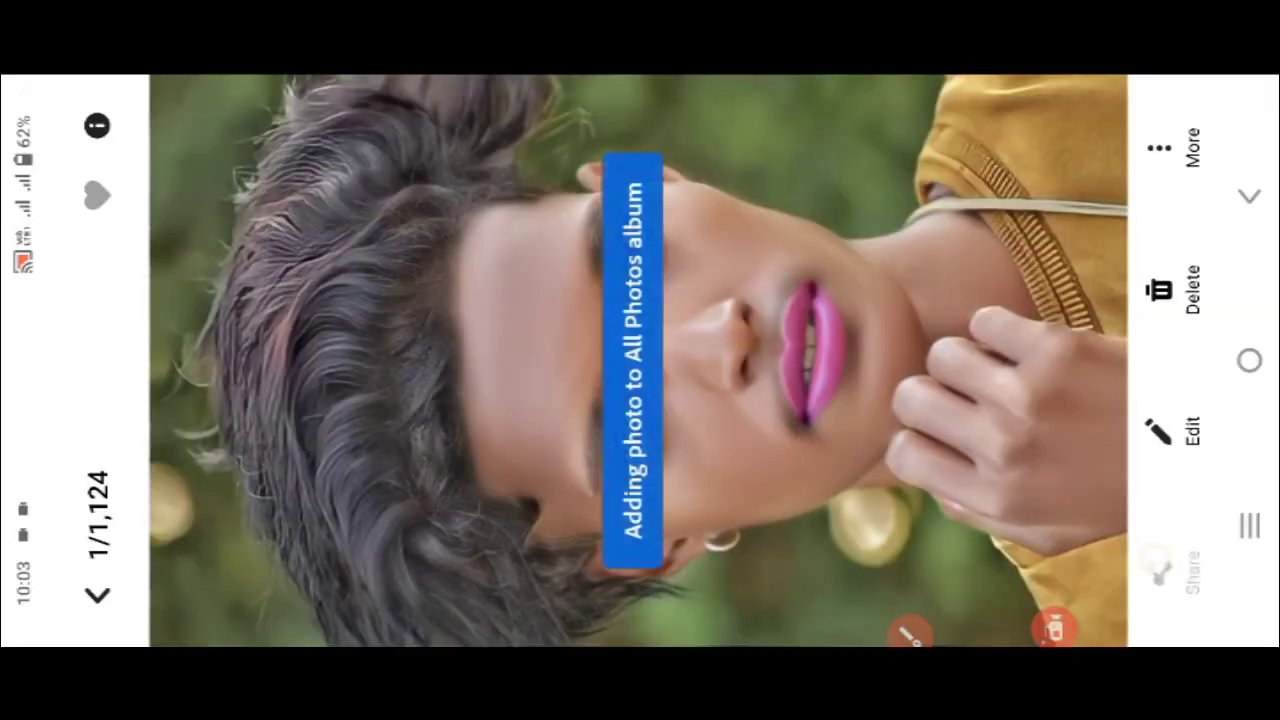
{"action": "left_click", "coordinate": [1249, 360]}
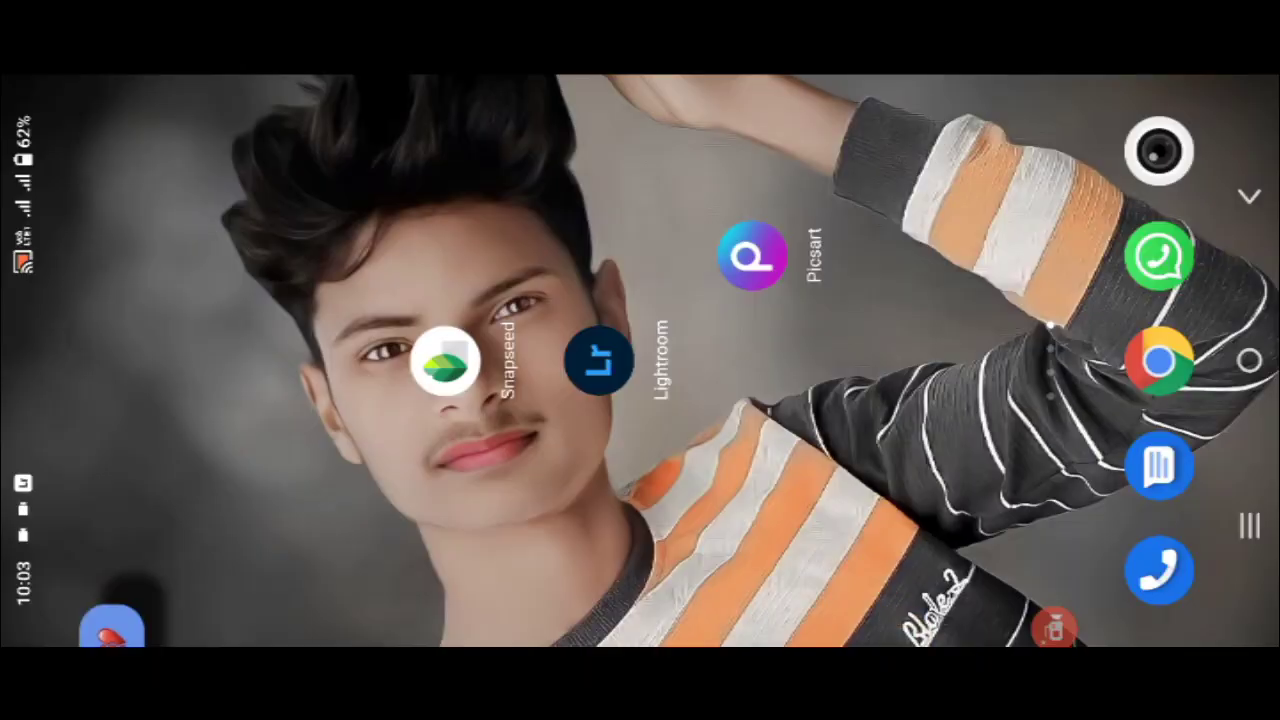
{"action": "mouse_move", "coordinate": [560, 290]}
{"action": "left_mouse_down"}
{"action": "mouse_move", "coordinate": [651, 451]}
{"action": "mouse_move", "coordinate": [570, 275]}
{"action": "left_mouse_up"}
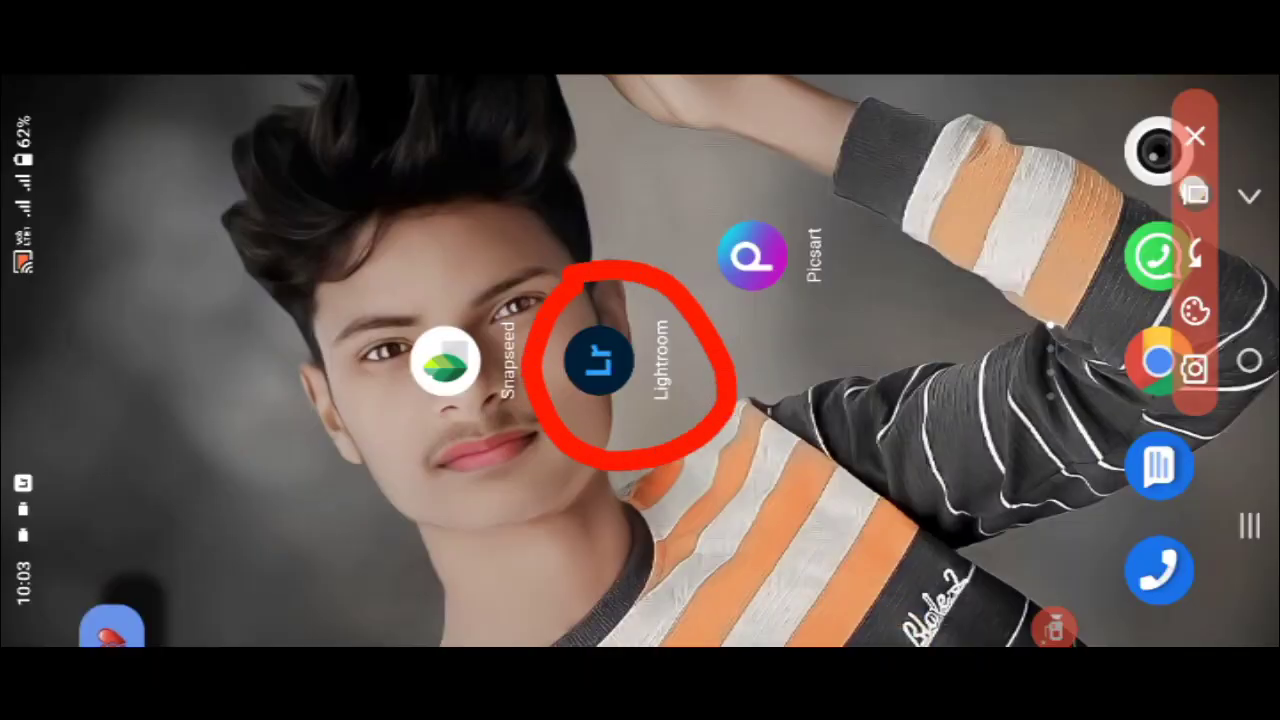
{"action": "left_click", "coordinate": [1195, 136]}
{"action": "left_click", "coordinate": [598, 362]}
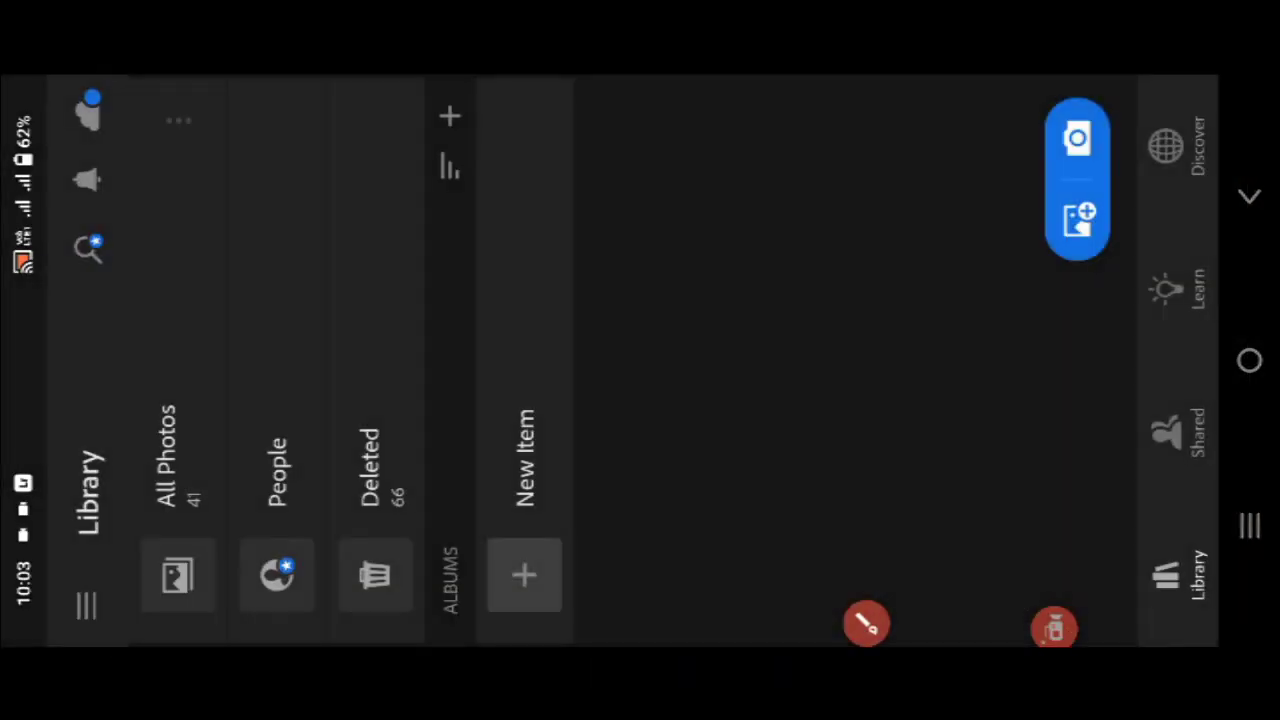
- Open the pink-lipped portrait from All Photos and show its Light adjustments, exposure at 0.00EV
{"action": "left_click", "coordinate": [185, 262]}
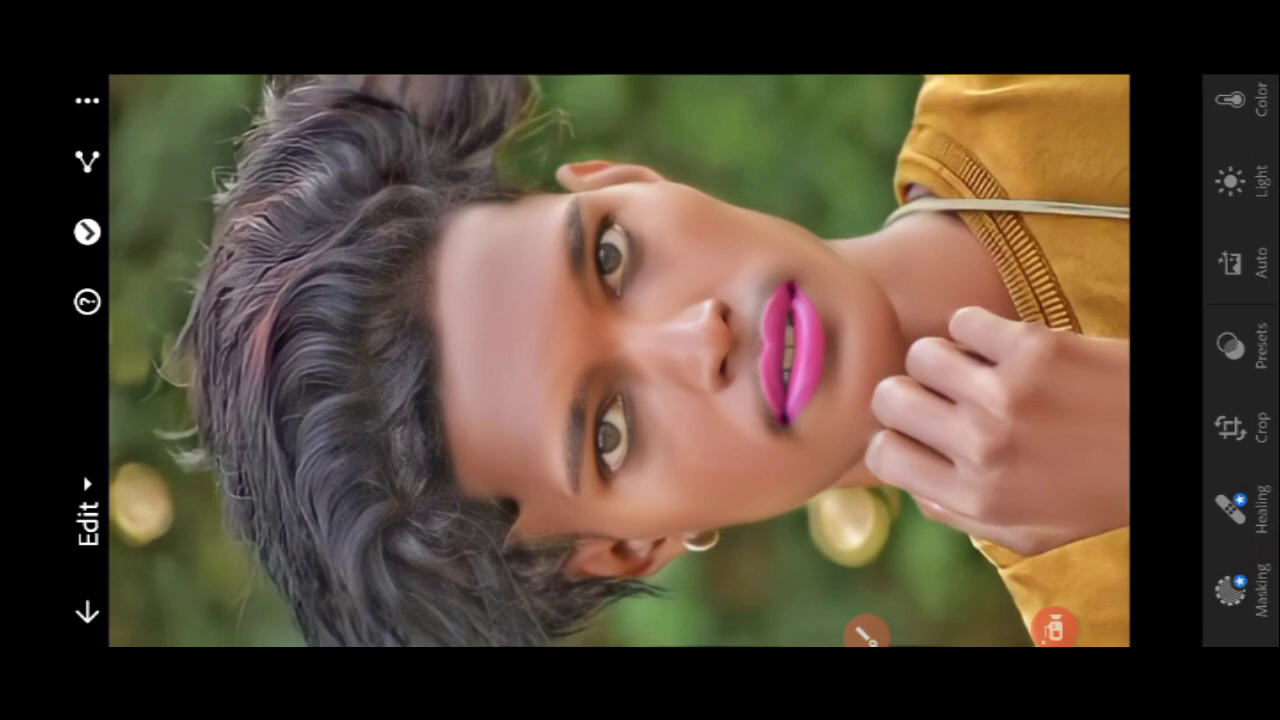
{"action": "left_click", "coordinate": [1195, 250]}
{"action": "left_click_drag", "start_coordinate": [1153, 204], "coordinate": [1074, 156]}
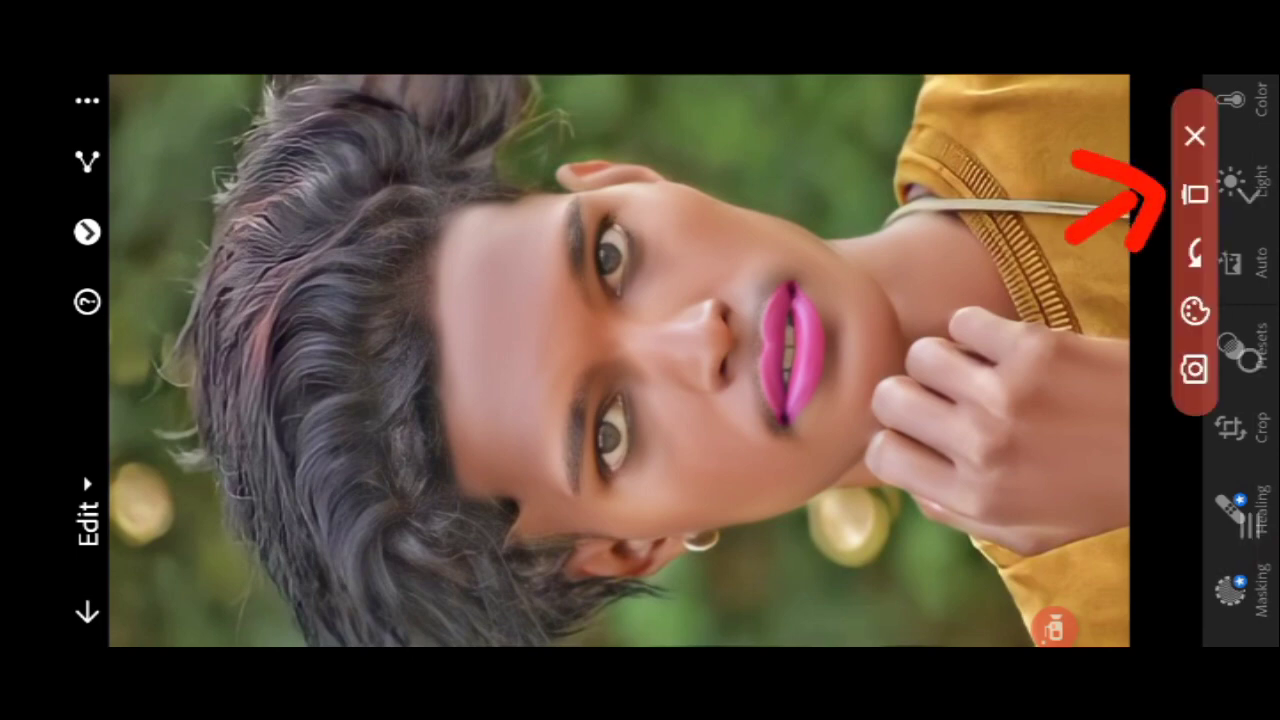
{"action": "left_click", "coordinate": [1195, 193]}
{"action": "left_click", "coordinate": [1195, 136]}
- Adjust the portrait's light: Highlights -64, Shadows 39, Whites 23, Blacks 33
{"action": "left_click", "coordinate": [1232, 180]}
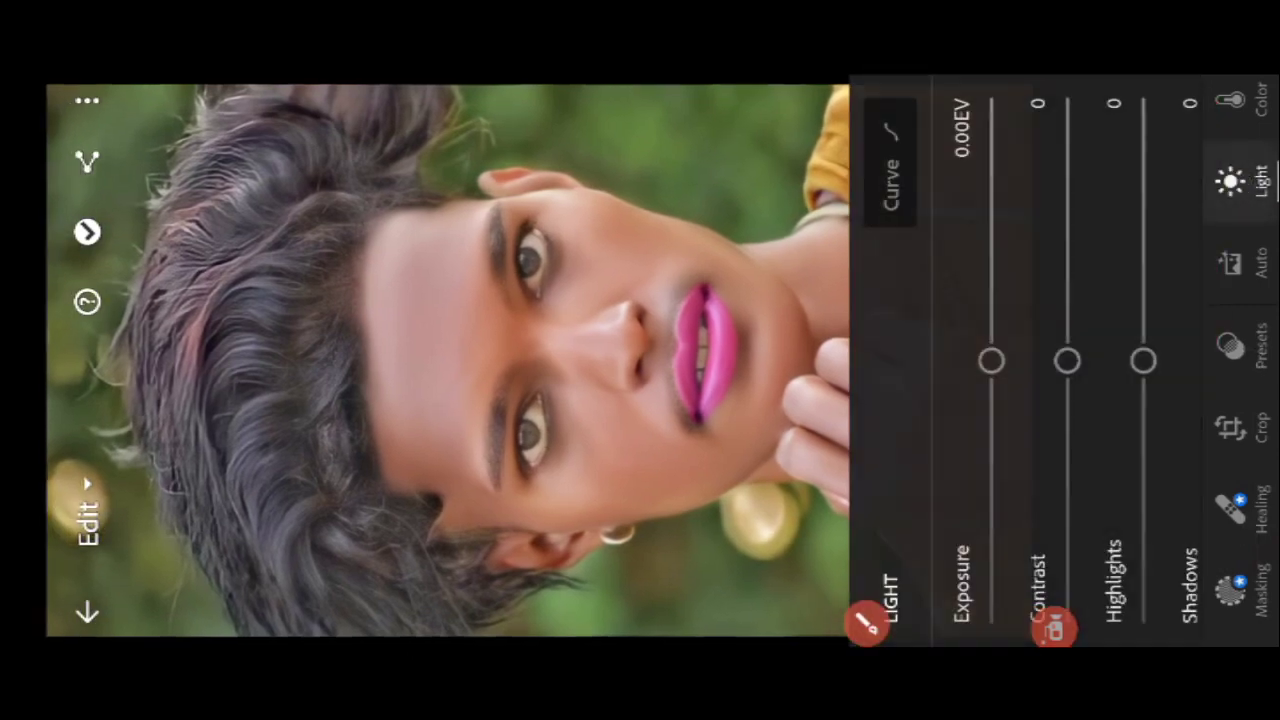
{"action": "scroll", "coordinate": [1008, 226], "scroll_direction": "down", "scroll_amount": 2}
{"action": "scroll", "coordinate": [903, 231], "scroll_direction": "down", "scroll_amount": 2}
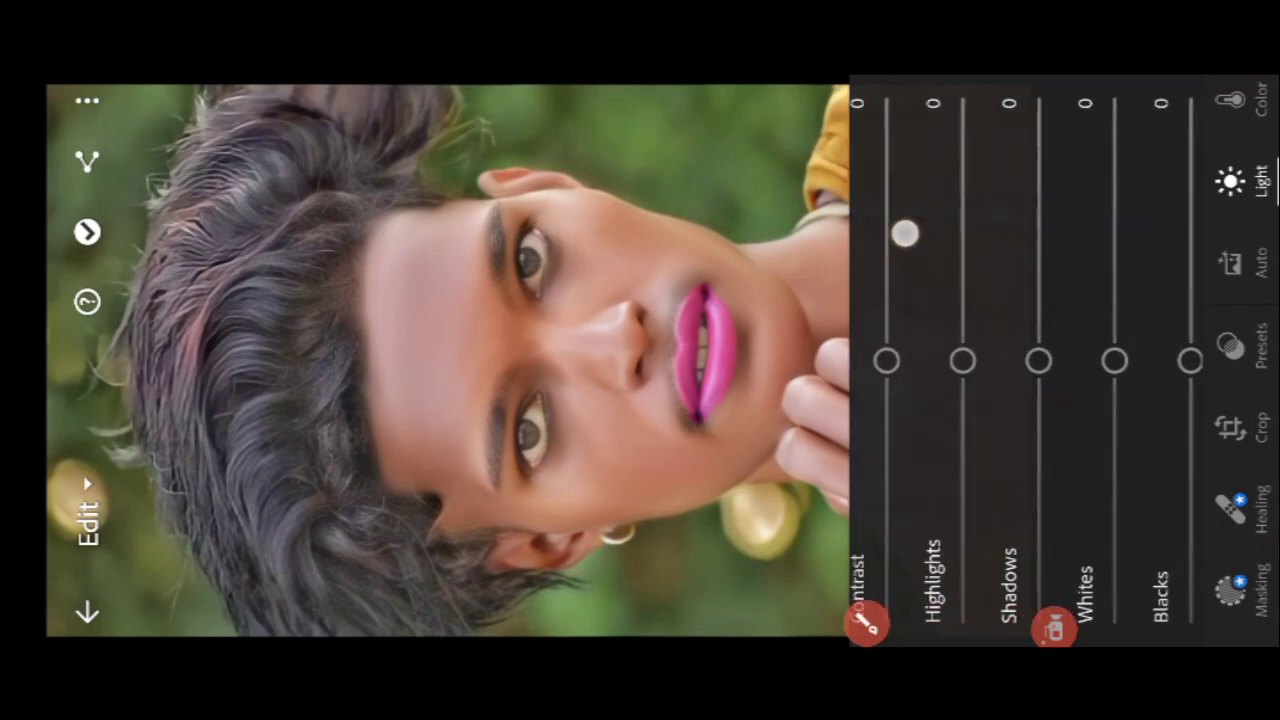
{"action": "left_click_drag", "start_coordinate": [963, 357], "coordinate": [1017, 534]}
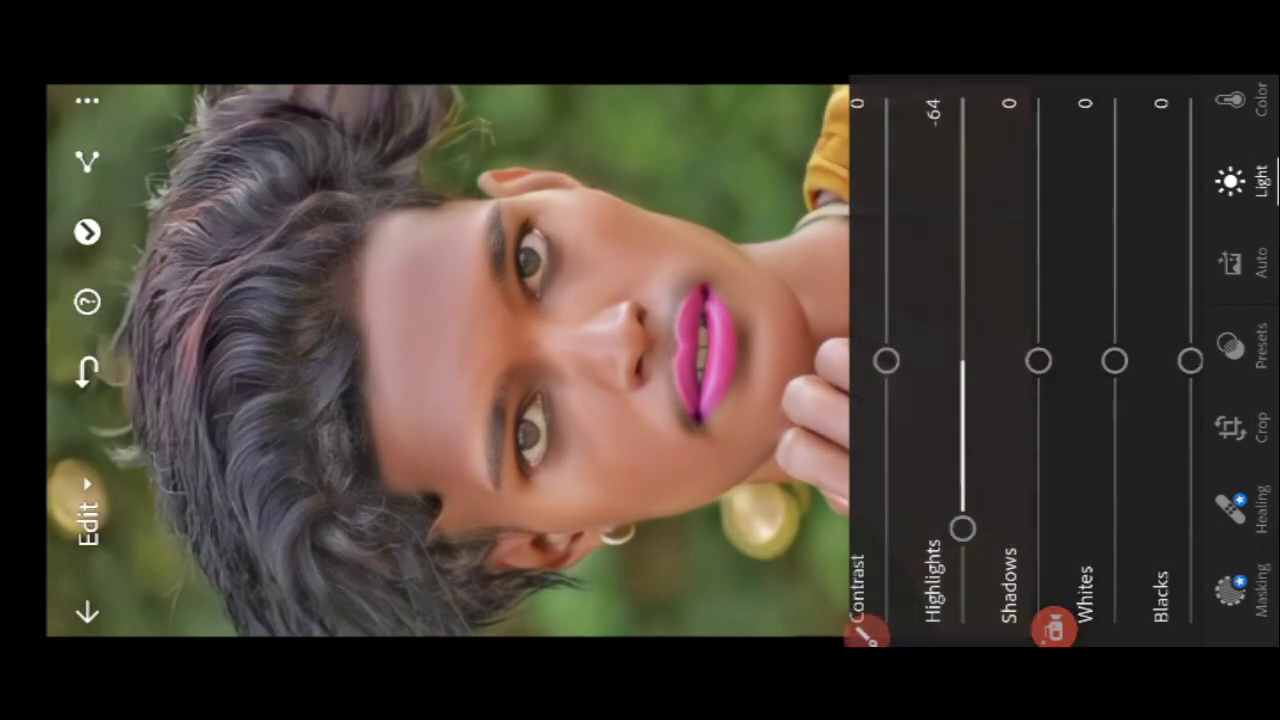
{"action": "scroll", "coordinate": [940, 269], "scroll_direction": "down", "scroll_amount": 1}
{"action": "left_click_drag", "start_coordinate": [991, 360], "coordinate": [1006, 257]}
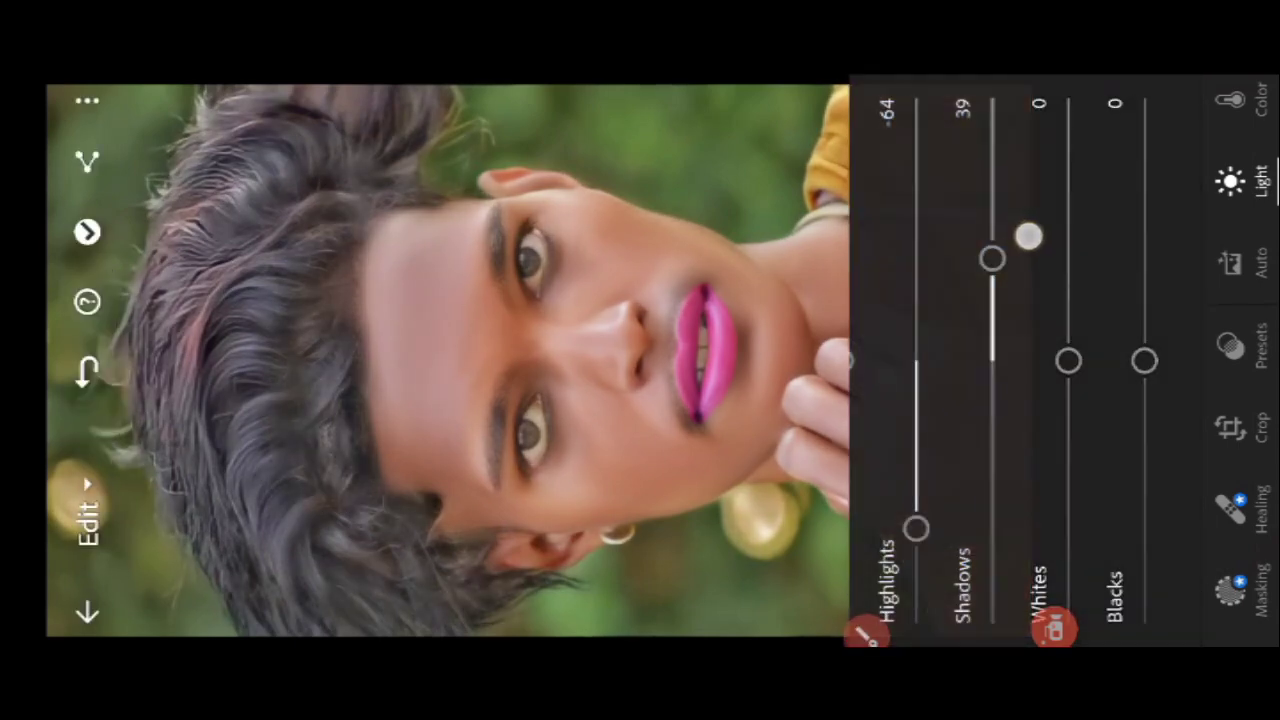
{"action": "mouse_move", "coordinate": [1062, 364]}
{"action": "left_mouse_down"}
{"action": "mouse_move", "coordinate": [1109, 574]}
{"action": "mouse_move", "coordinate": [1094, 211]}
{"action": "mouse_move", "coordinate": [1111, 520]}
{"action": "mouse_move", "coordinate": [1139, 271]}
{"action": "mouse_move", "coordinate": [1137, 289]}
{"action": "left_mouse_up"}
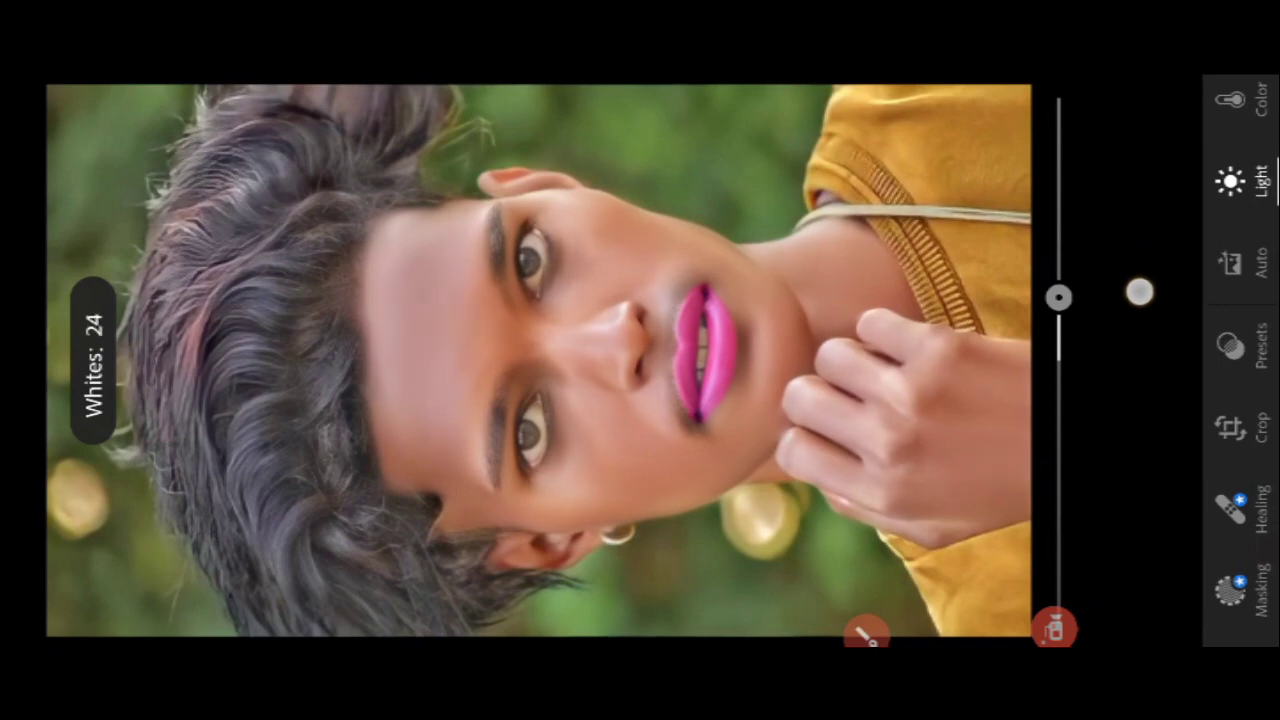
{"action": "mouse_move", "coordinate": [1131, 360]}
{"action": "left_mouse_down"}
{"action": "mouse_move", "coordinate": [1152, 282]}
{"action": "mouse_move", "coordinate": [1142, 268]}
{"action": "left_mouse_up"}
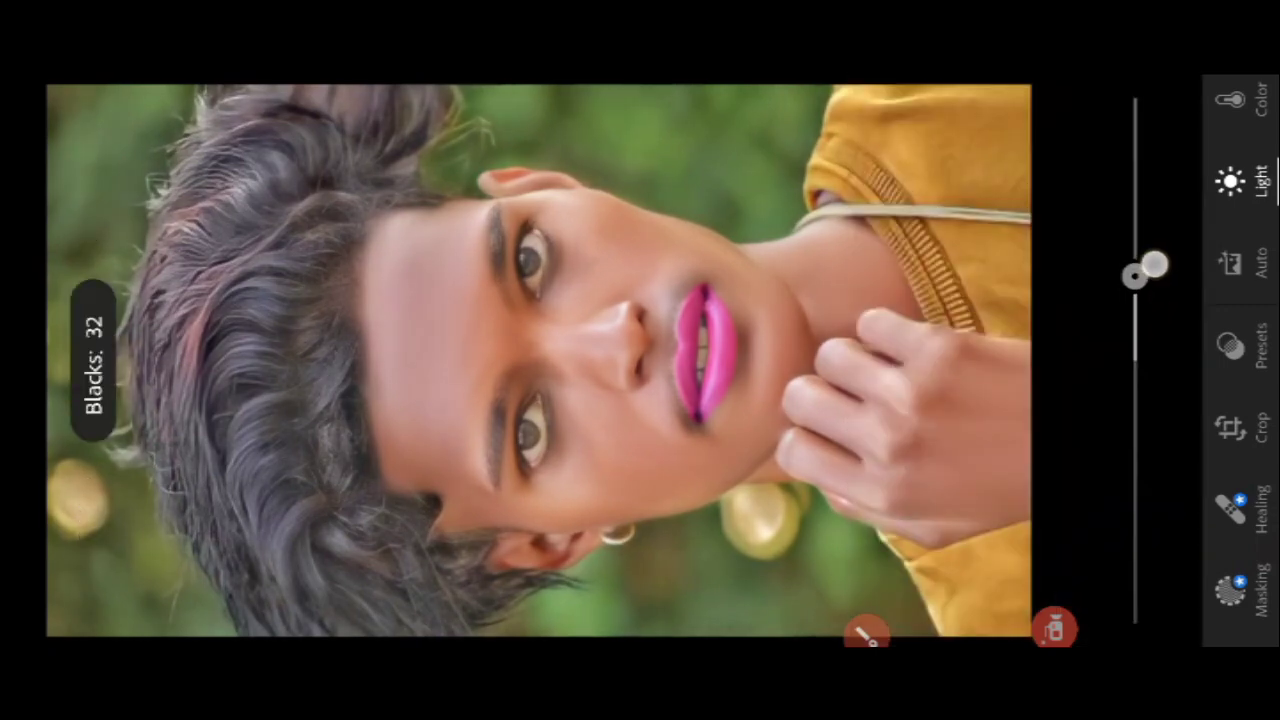
{"action": "scroll", "coordinate": [1240, 360], "scroll_direction": "up", "scroll_amount": 3}
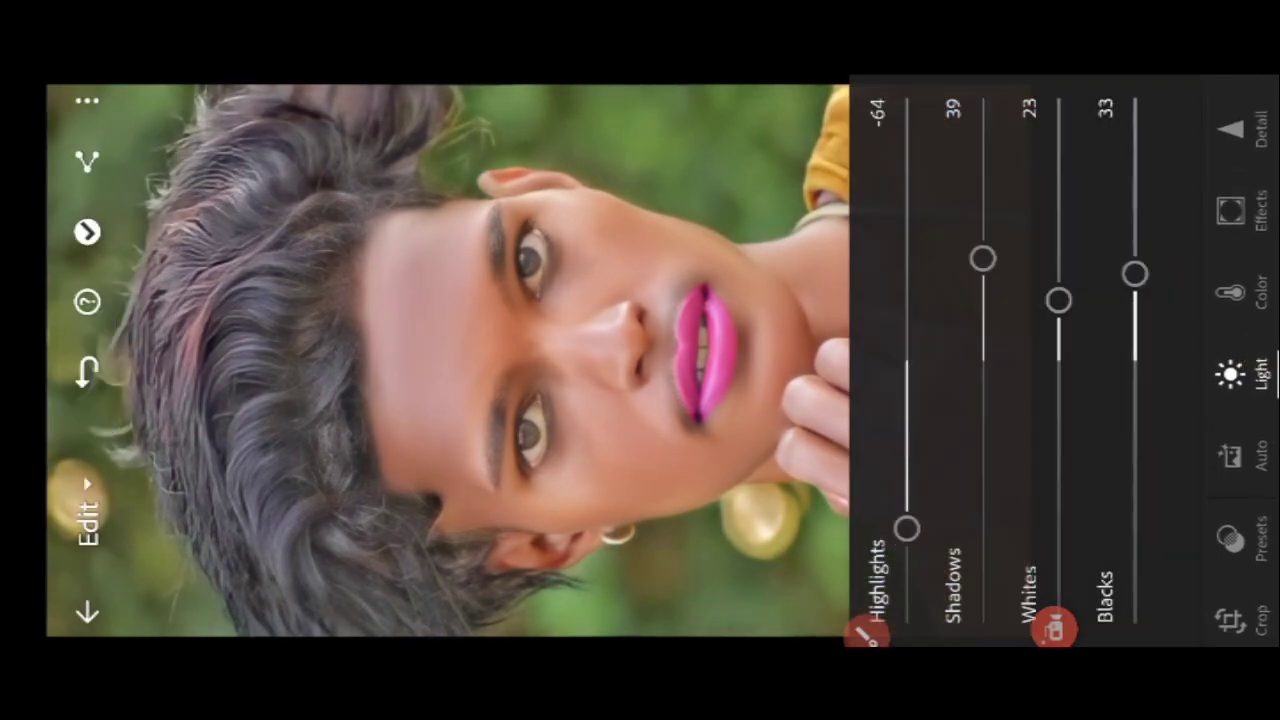
{"action": "left_click", "coordinate": [1055, 628]}
{"action": "left_click_drag", "start_coordinate": [1048, 333], "coordinate": [1133, 290]}
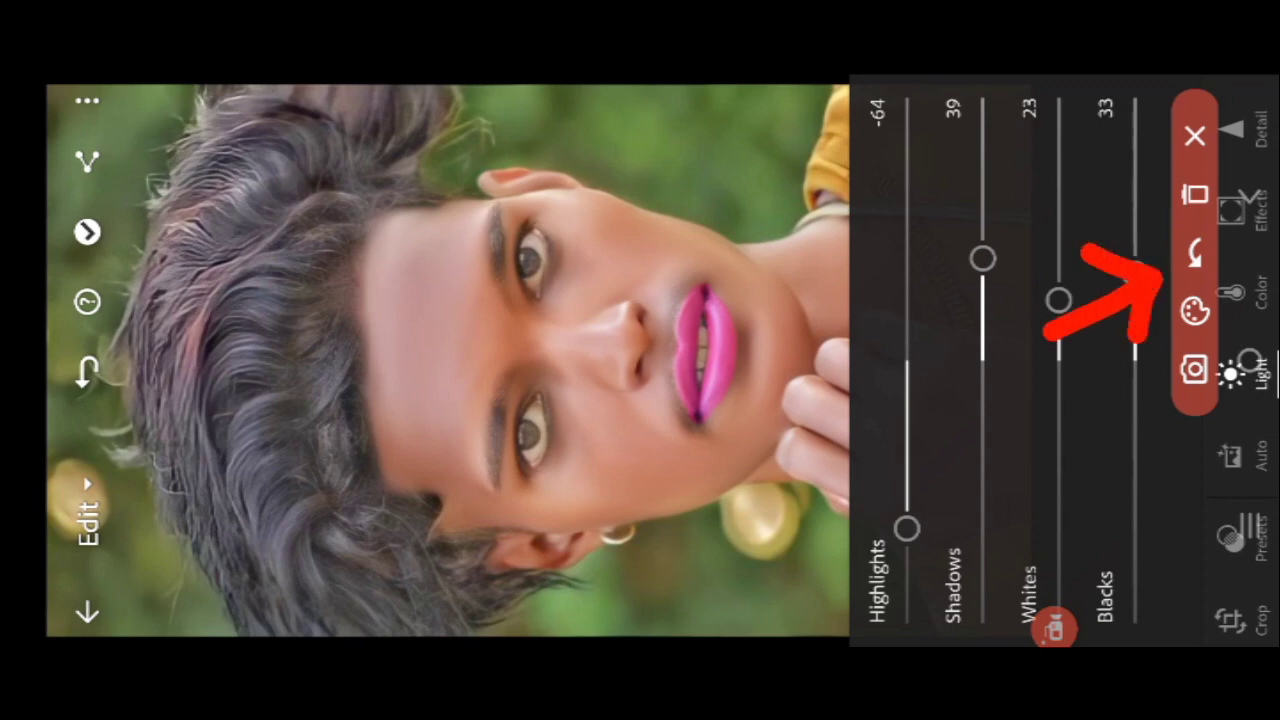
- Bring up Lightroom's Color adjustments and open the Color Mix controls
{"action": "left_click", "coordinate": [1195, 195]}
{"action": "left_click", "coordinate": [1195, 135]}
{"action": "left_click", "coordinate": [1232, 292]}
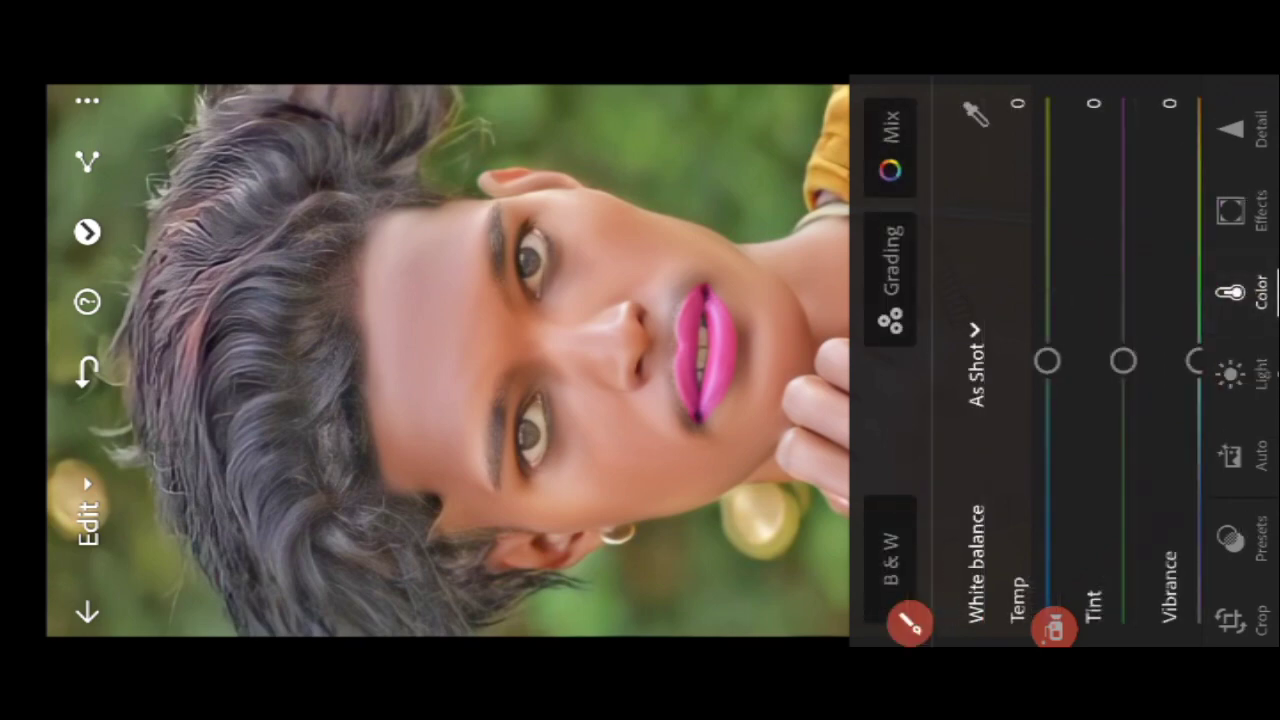
{"action": "left_click", "coordinate": [1055, 628]}
{"action": "mouse_move", "coordinate": [840, 105]}
{"action": "left_mouse_down"}
{"action": "mouse_move", "coordinate": [920, 214]}
{"action": "mouse_move", "coordinate": [870, 90]}
{"action": "left_mouse_up"}
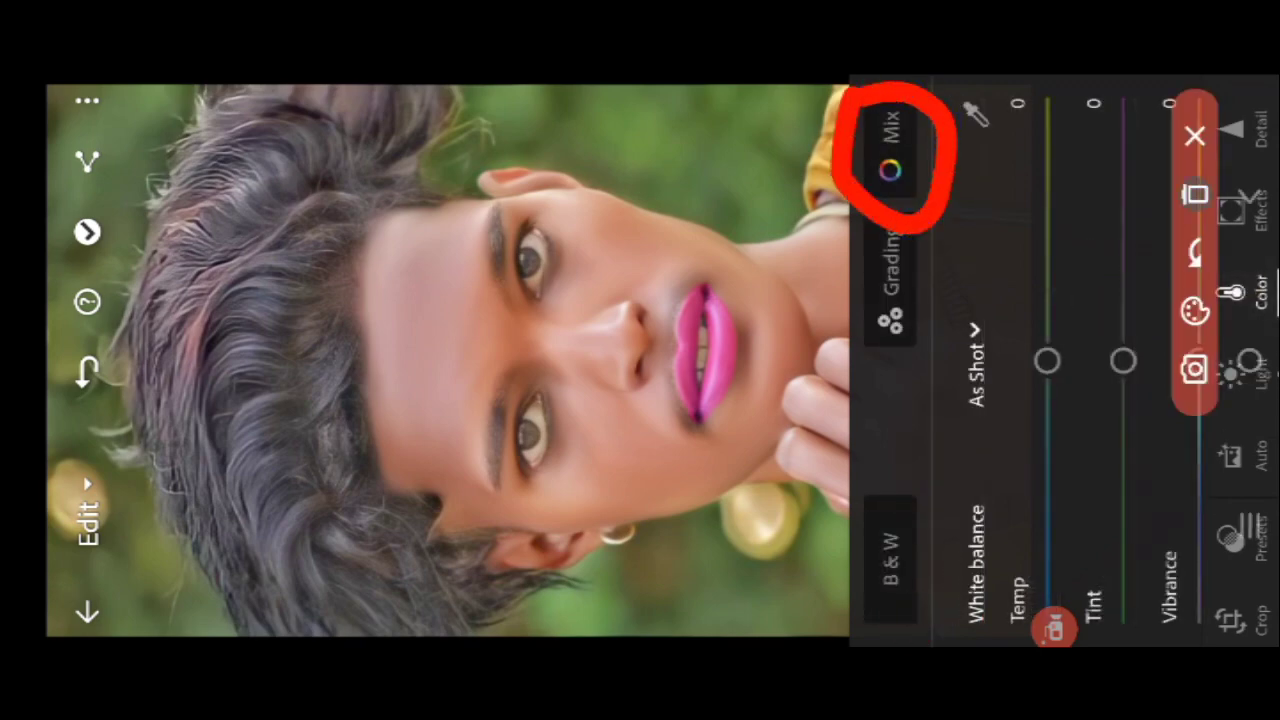
{"action": "left_click", "coordinate": [1195, 195]}
{"action": "left_click", "coordinate": [1195, 135]}
{"action": "left_click", "coordinate": [890, 150]}
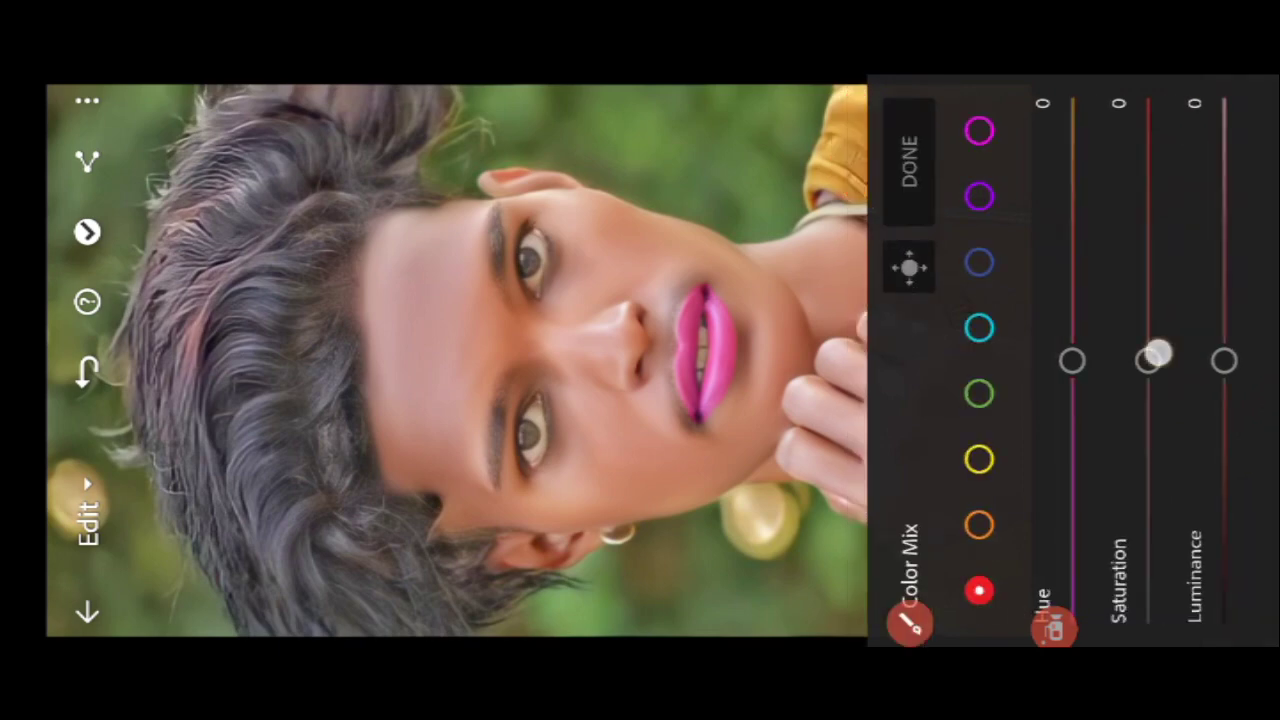
- Desaturate reds and oranges (orange about -33), brightening reds to 32 and oranges to about 30
{"action": "mouse_move", "coordinate": [1157, 354]}
{"action": "left_mouse_down"}
{"action": "mouse_move", "coordinate": [1157, 180]}
{"action": "mouse_move", "coordinate": [1157, 492]}
{"action": "left_mouse_up"}
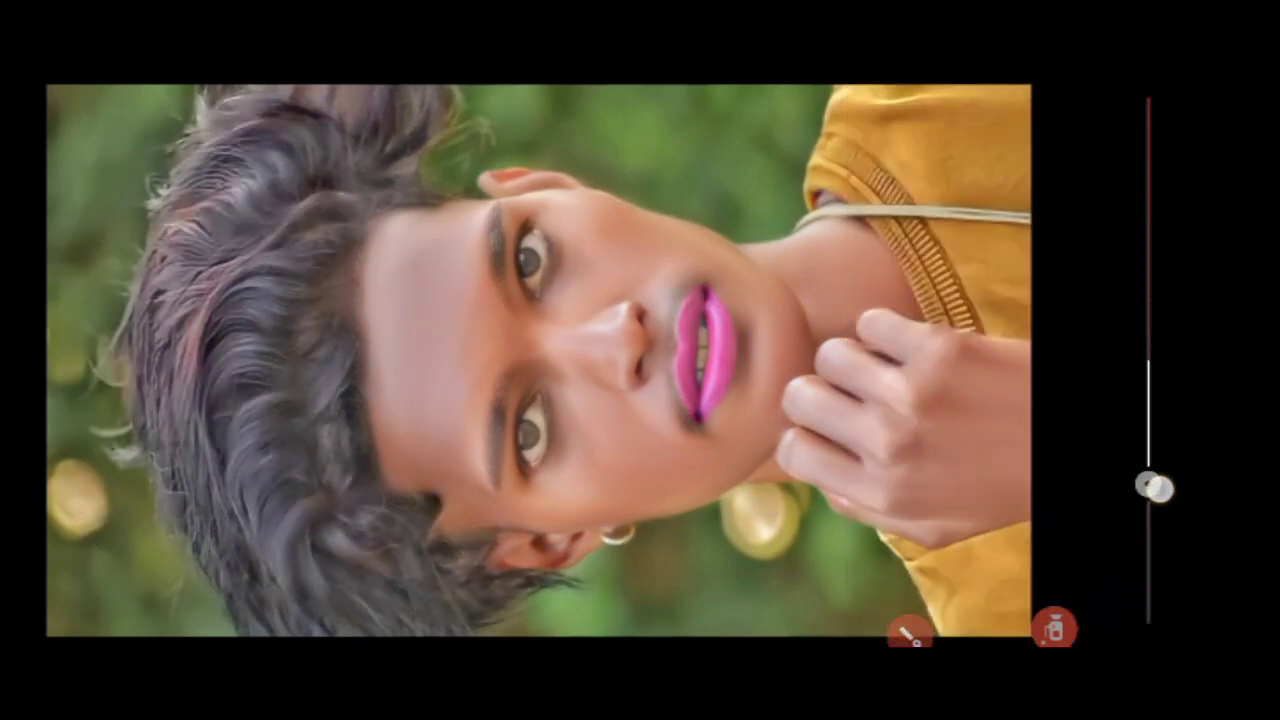
{"action": "mouse_move", "coordinate": [1224, 360]}
{"action": "left_mouse_down"}
{"action": "mouse_move", "coordinate": [1225, 262]}
{"action": "mouse_move", "coordinate": [1228, 272]}
{"action": "left_mouse_up"}
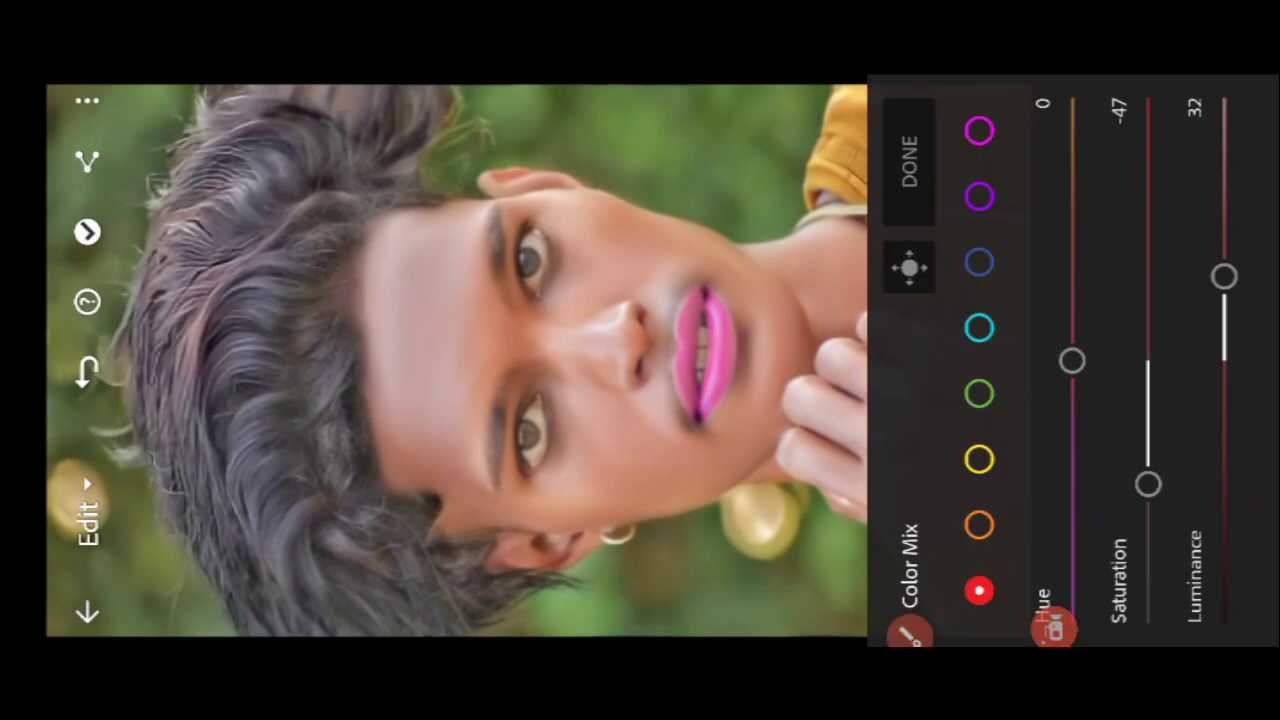
{"action": "left_click", "coordinate": [980, 523]}
{"action": "left_click_drag", "start_coordinate": [1146, 360], "coordinate": [1152, 463]}
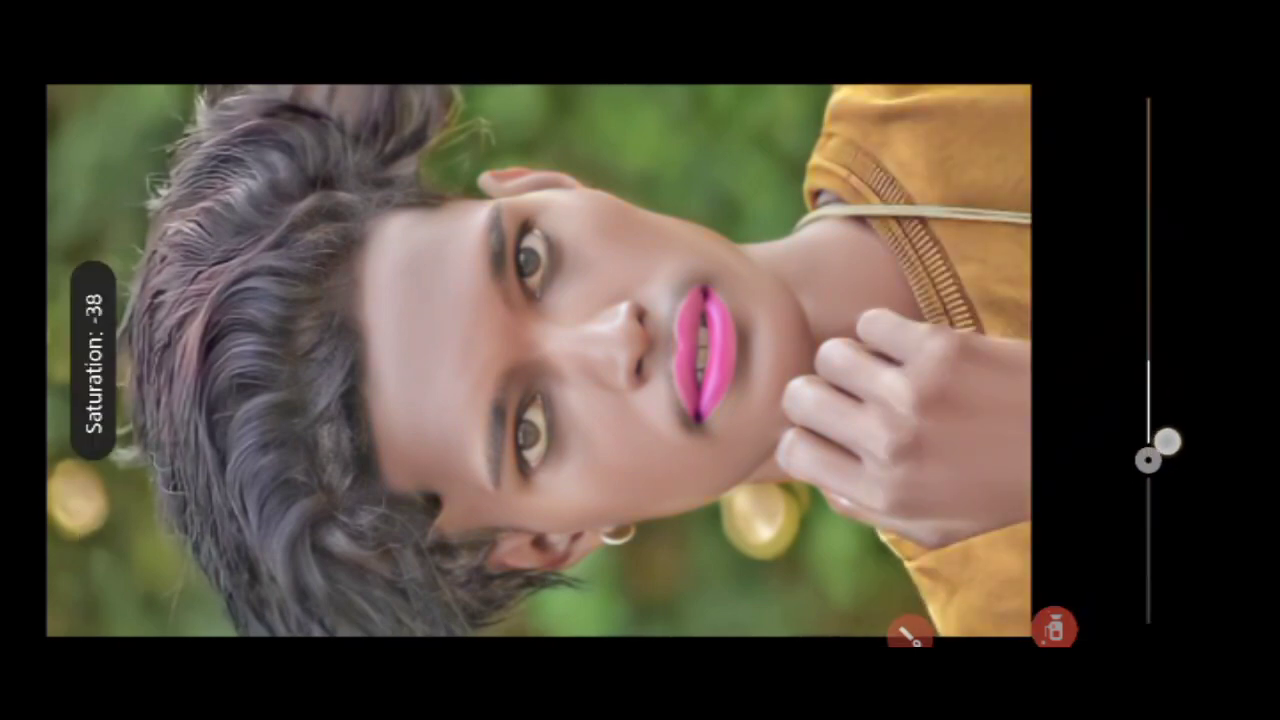
{"action": "left_click_drag", "start_coordinate": [1182, 413], "coordinate": [1182, 410]}
{"action": "left_click_drag", "start_coordinate": [1224, 360], "coordinate": [1232, 262]}
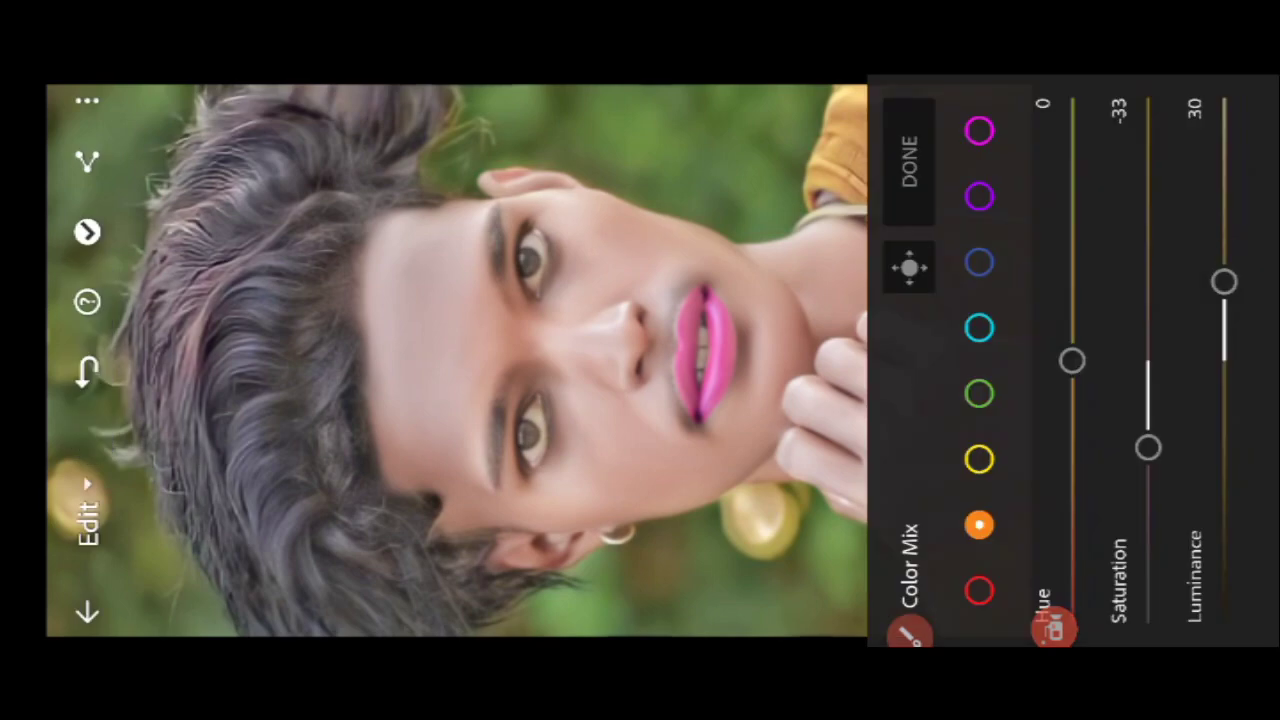
{"action": "left_click_drag", "start_coordinate": [1148, 447], "coordinate": [1148, 437]}
- Brighten yellows and desaturate them heavily, and drop green and aqua saturation to near -100
{"action": "left_click", "coordinate": [979, 459]}
{"action": "mouse_move", "coordinate": [1148, 360]}
{"action": "left_mouse_down"}
{"action": "mouse_move", "coordinate": [1148, 600]}
{"action": "mouse_move", "coordinate": [1168, 97]}
{"action": "mouse_move", "coordinate": [1178, 220]}
{"action": "mouse_move", "coordinate": [1152, 434]}
{"action": "left_mouse_up"}
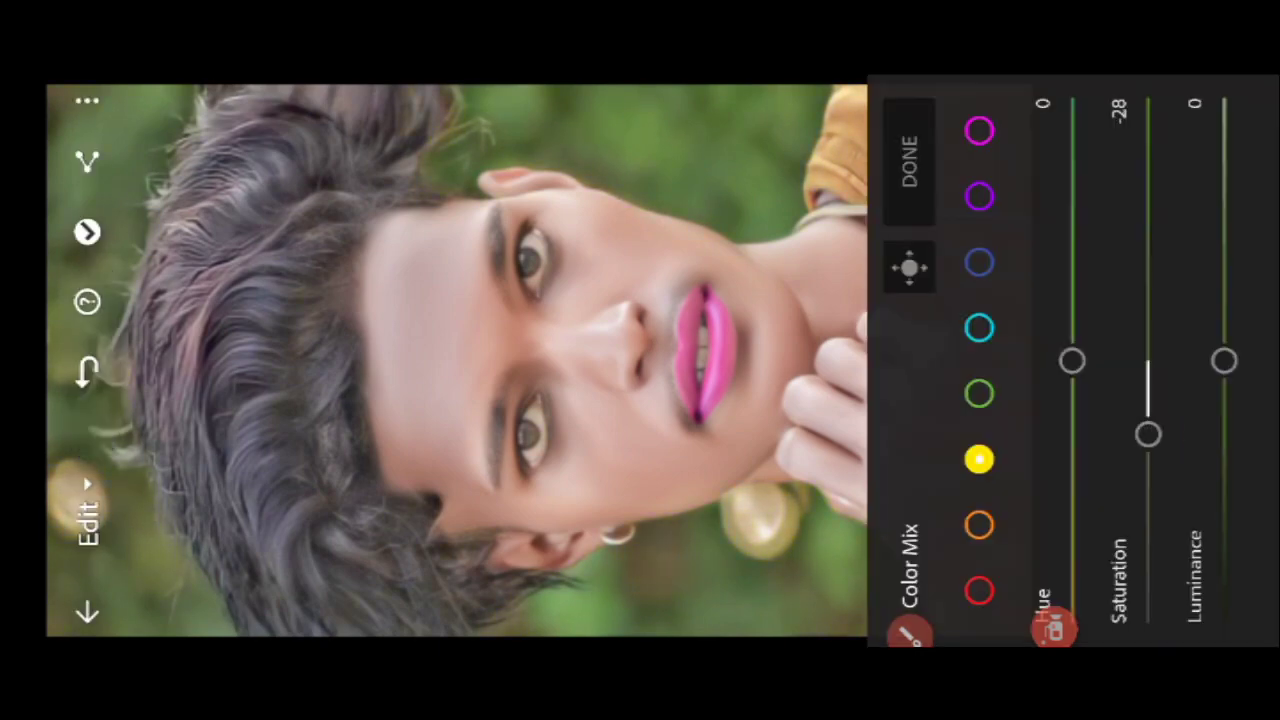
{"action": "left_click_drag", "start_coordinate": [1224, 360], "coordinate": [1224, 311]}
{"action": "left_click", "coordinate": [979, 393]}
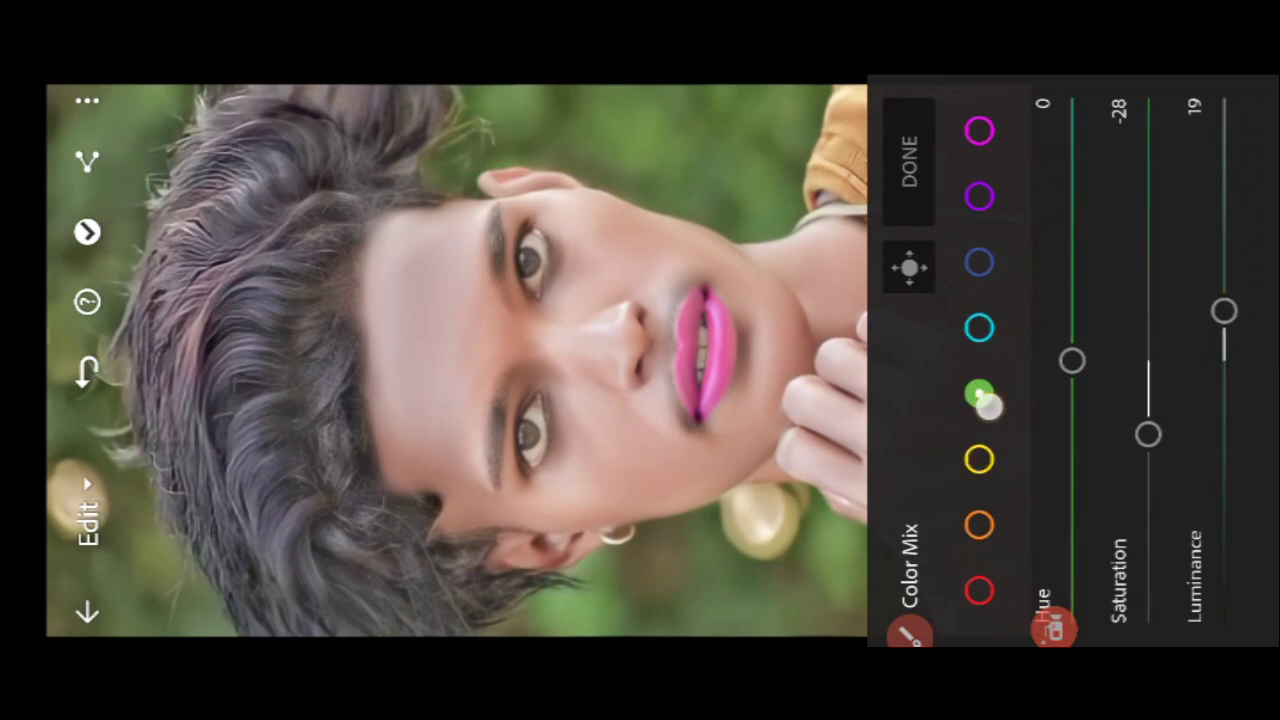
{"action": "left_click_drag", "start_coordinate": [1148, 371], "coordinate": [1148, 620]}
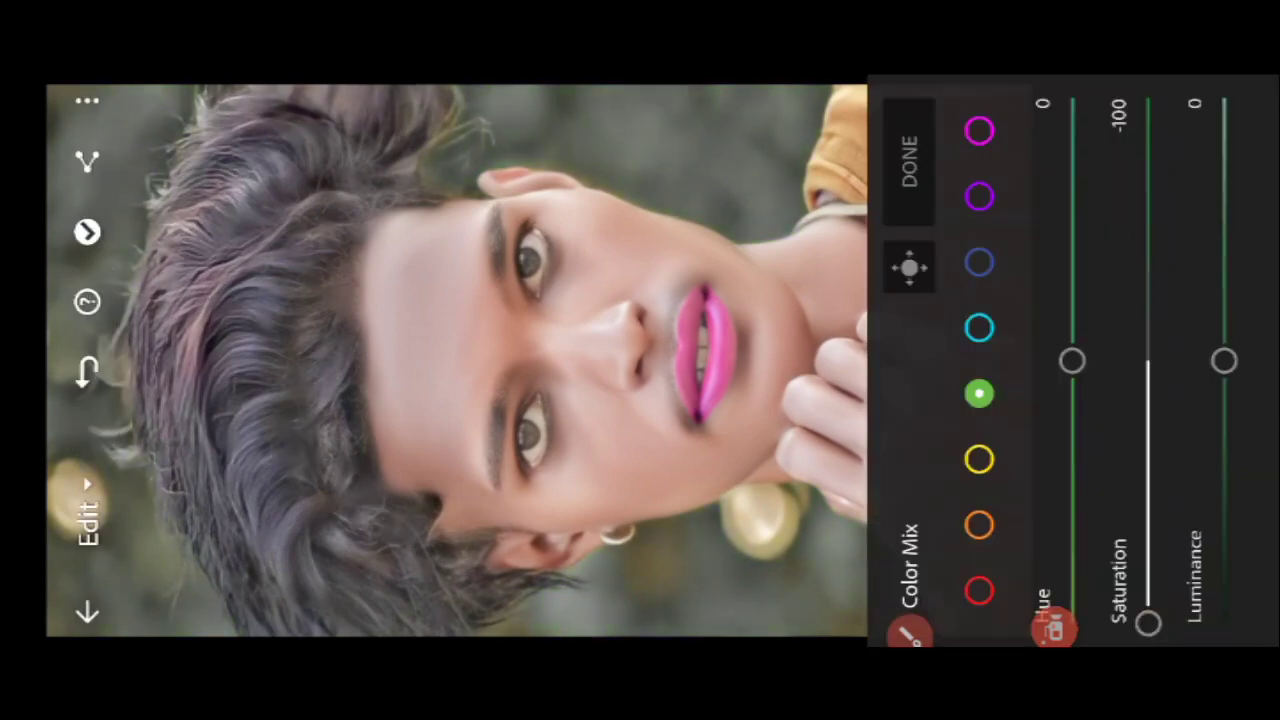
{"action": "left_click", "coordinate": [979, 459]}
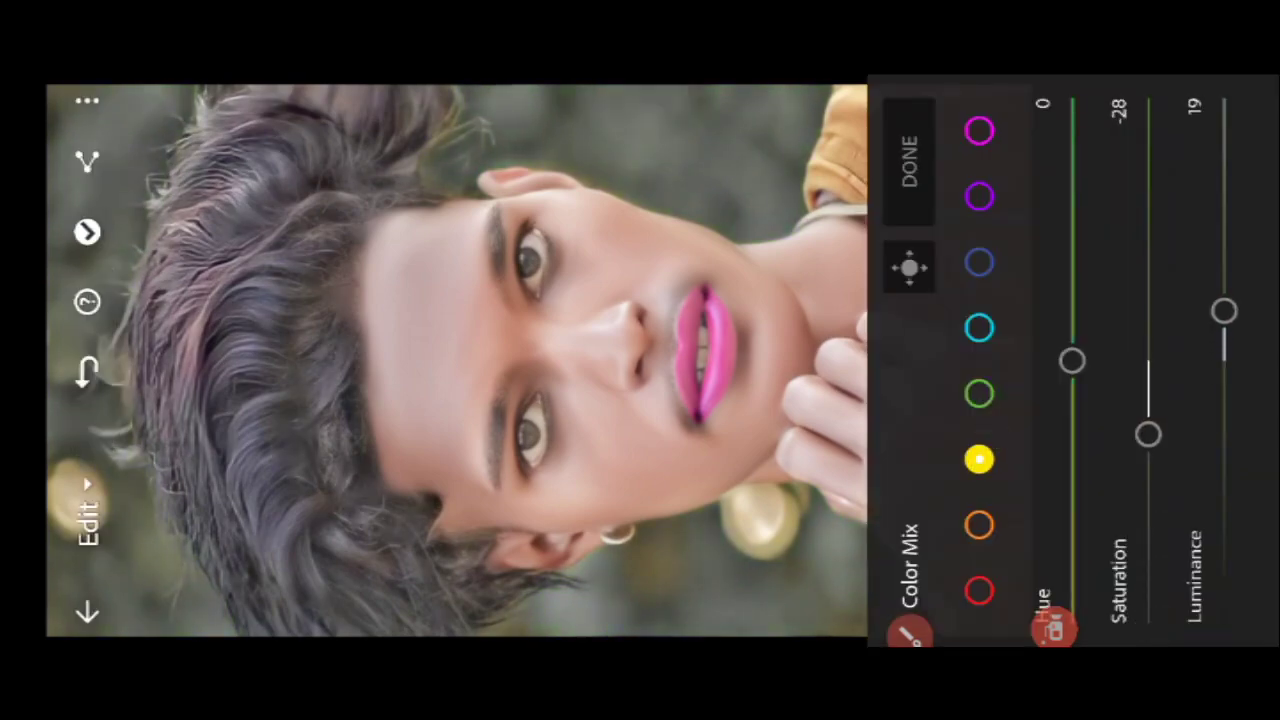
{"action": "mouse_move", "coordinate": [1146, 434]}
{"action": "left_mouse_down"}
{"action": "mouse_move", "coordinate": [1148, 620]}
{"action": "mouse_move", "coordinate": [1154, 380]}
{"action": "mouse_move", "coordinate": [1148, 612]}
{"action": "left_mouse_up"}
{"action": "left_click", "coordinate": [979, 327]}
- Strip saturation from blues and purples, and set magenta saturation to 40 and luminance to 17
{"action": "left_click", "coordinate": [980, 262]}
{"action": "left_click_drag", "start_coordinate": [1148, 360], "coordinate": [1148, 612]}
{"action": "left_click", "coordinate": [980, 197]}
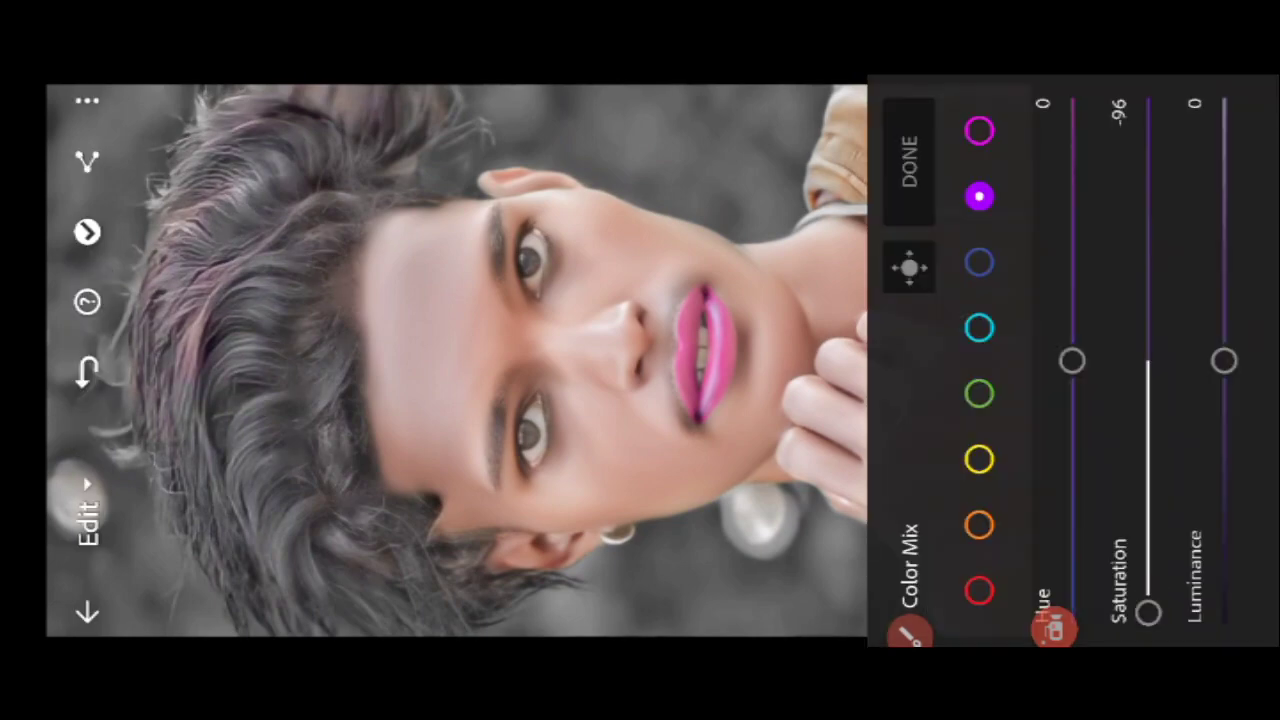
{"action": "left_click", "coordinate": [987, 118]}
{"action": "left_click_drag", "start_coordinate": [1147, 360], "coordinate": [1167, 192]}
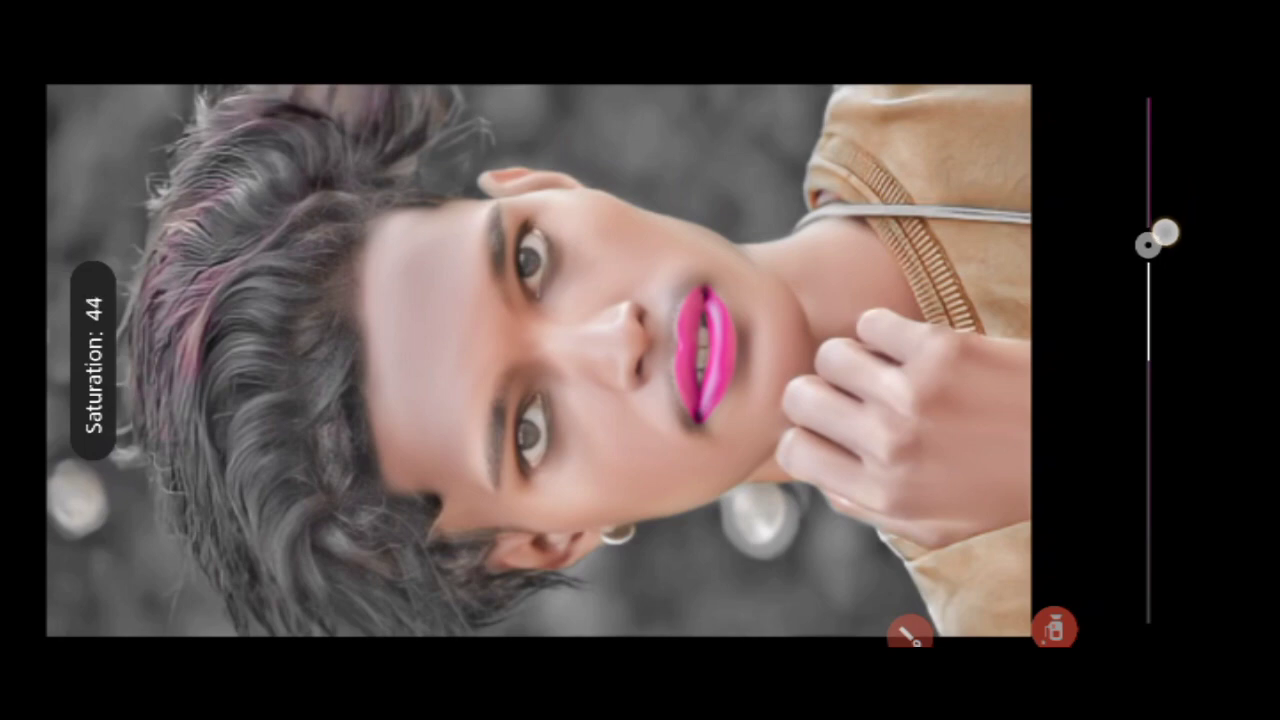
{"action": "left_click_drag", "start_coordinate": [1167, 217], "coordinate": [1165, 250]}
{"action": "left_click_drag", "start_coordinate": [1226, 363], "coordinate": [1226, 316]}
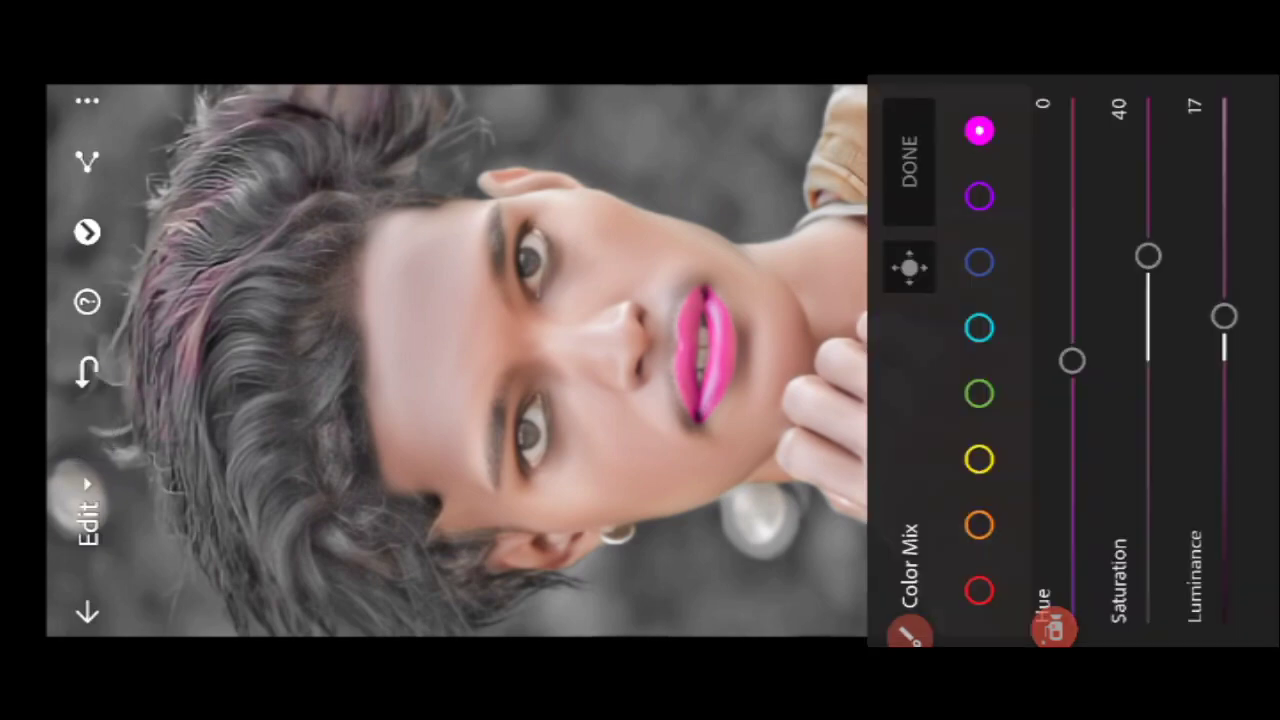
- Darken the portrait's edges with a -26 vignette in Effects
{"action": "left_click", "coordinate": [909, 160]}
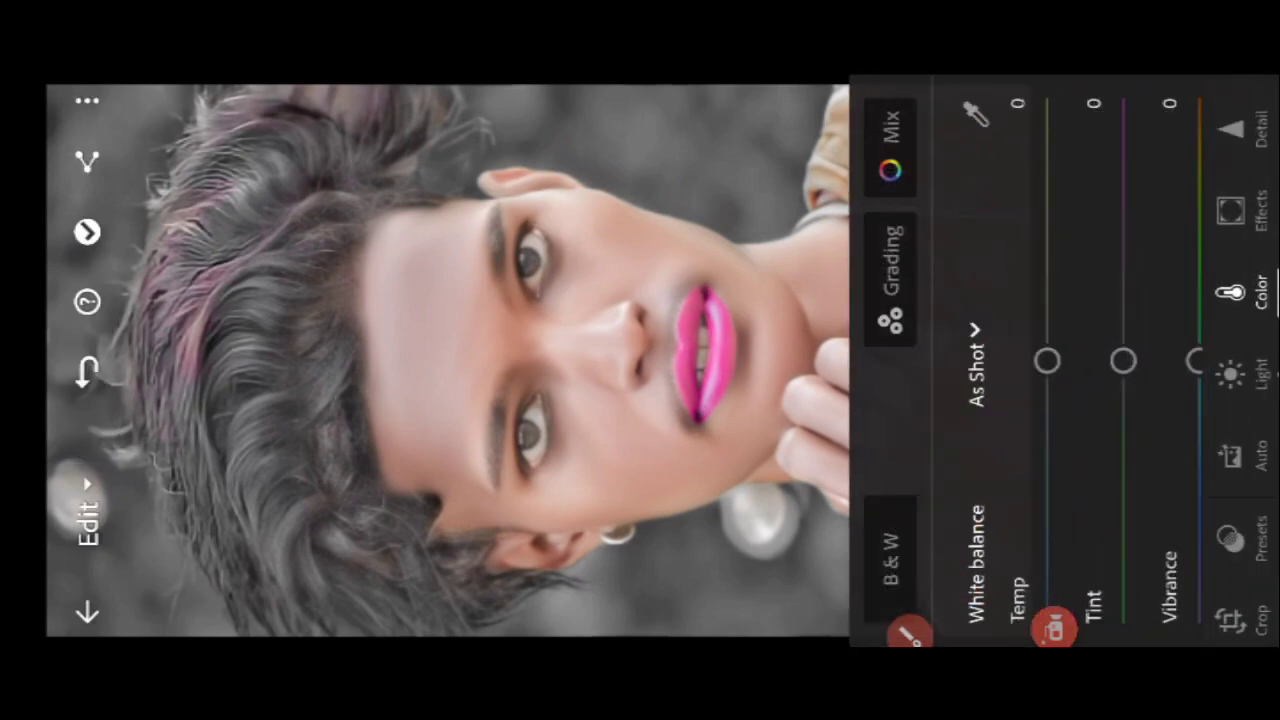
{"action": "left_click", "coordinate": [1231, 210]}
{"action": "left_click_drag", "start_coordinate": [1069, 358], "coordinate": [1066, 429]}
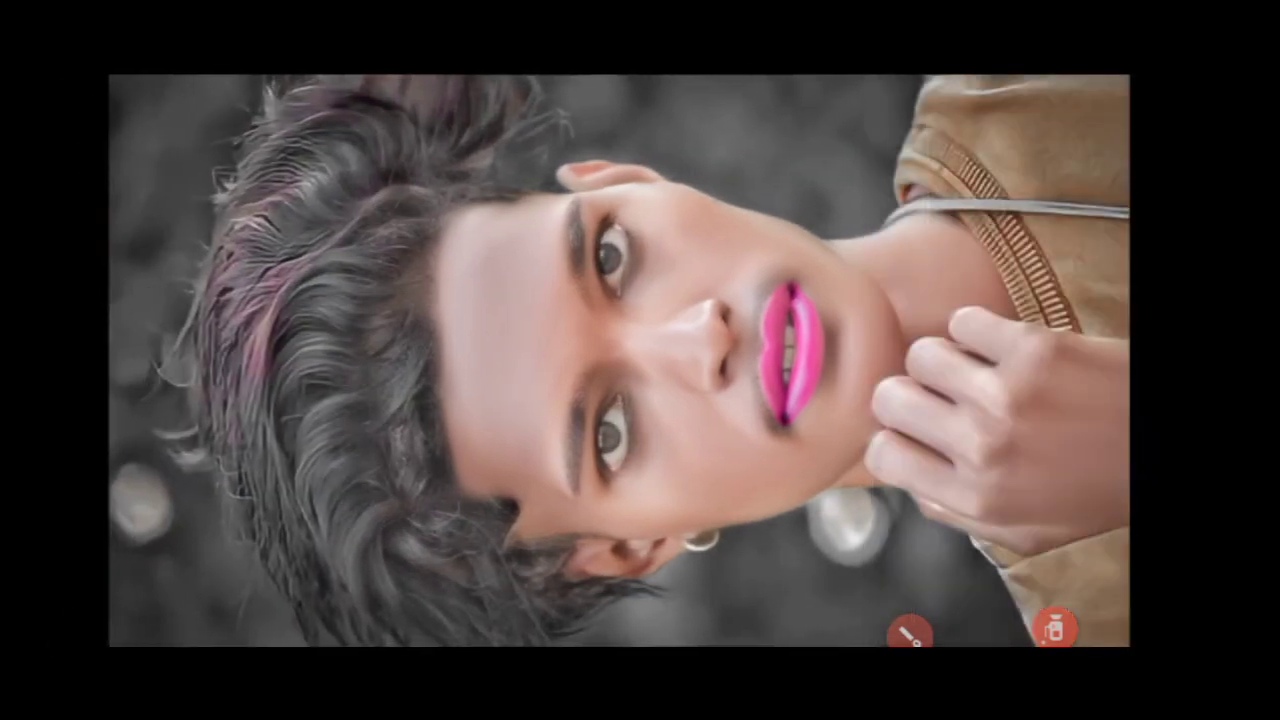
{"action": "scroll", "coordinate": [680, 165], "scroll_direction": "up", "scroll_amount": 3}
{"action": "scroll", "coordinate": [780, 255], "scroll_direction": "up", "scroll_amount": 2}
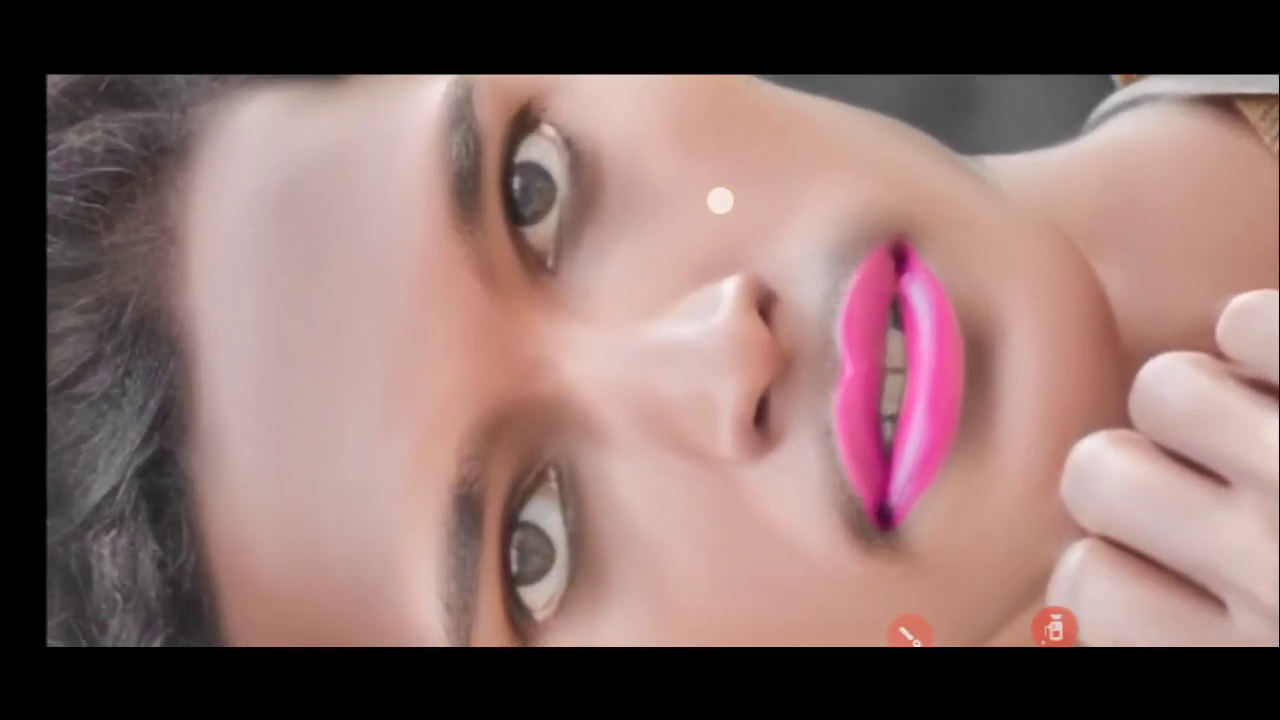
{"action": "scroll", "coordinate": [779, 256], "scroll_direction": "down", "scroll_amount": 3}
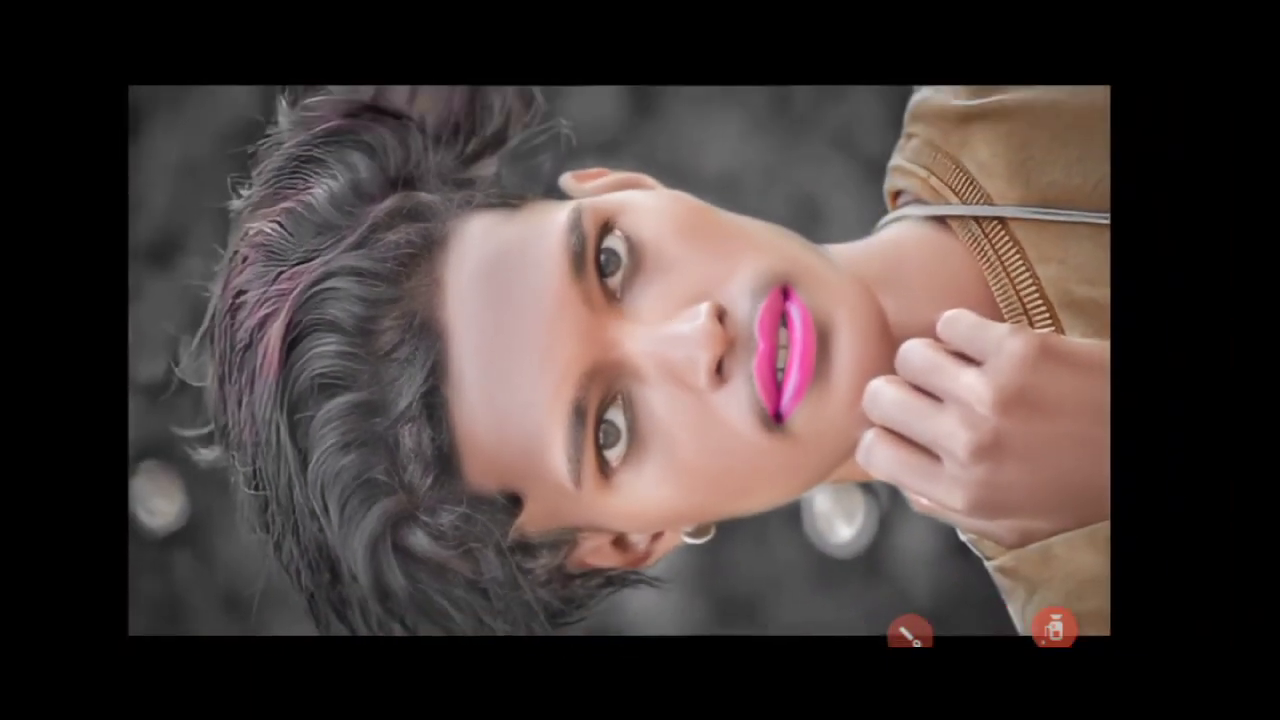
- Show the editing panels and compare the edit with the original unedited photo
{"action": "left_click", "coordinate": [971, 208]}
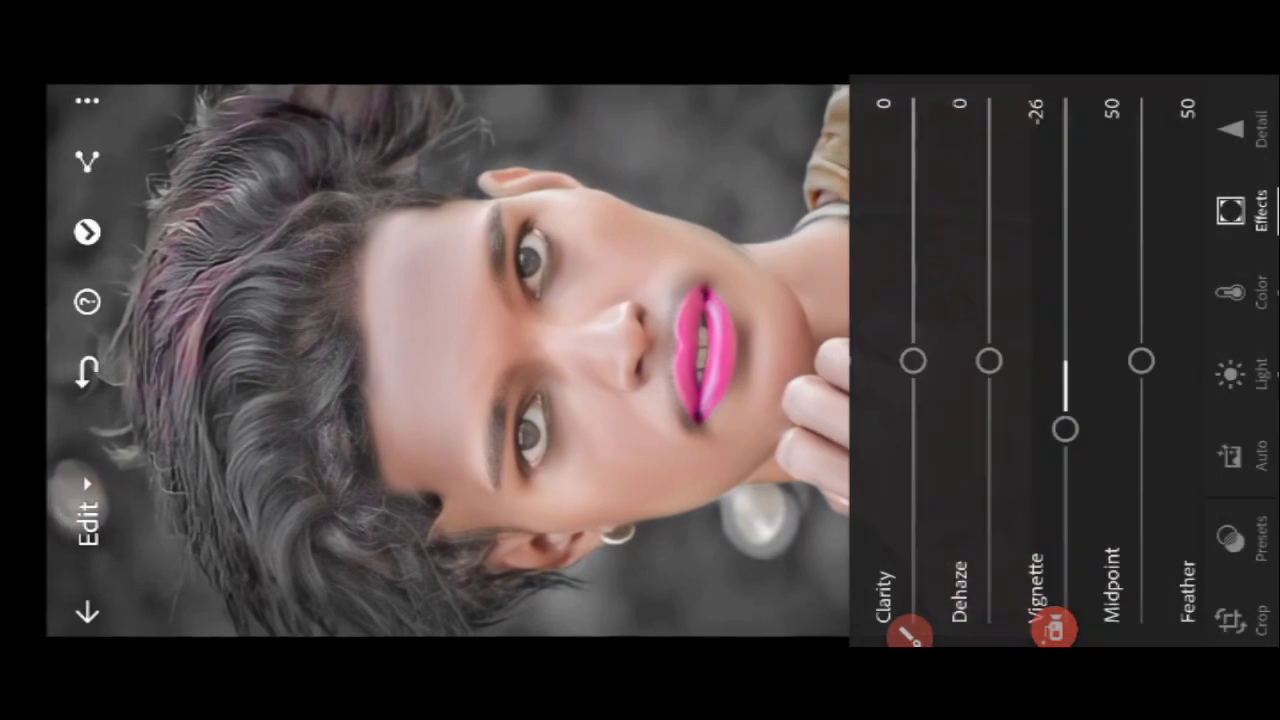
{"action": "left_click", "coordinate": [715, 128]}
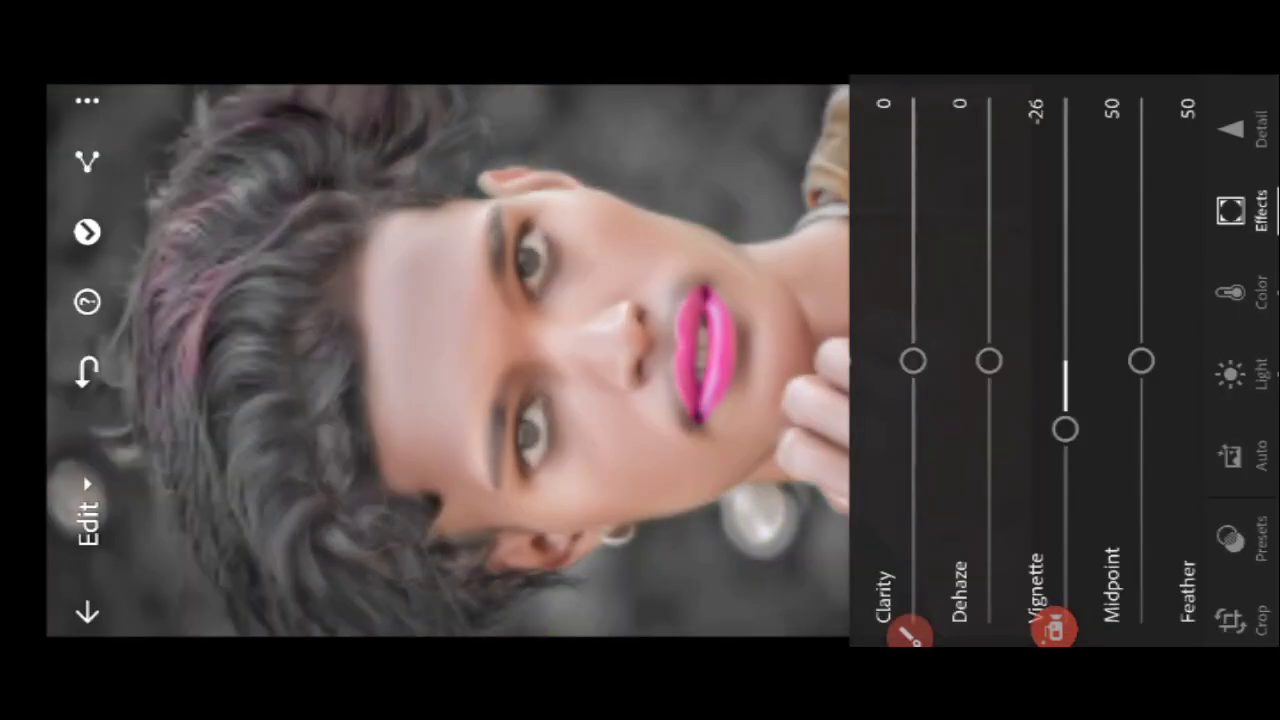
{"action": "left_click", "coordinate": [449, 174]}
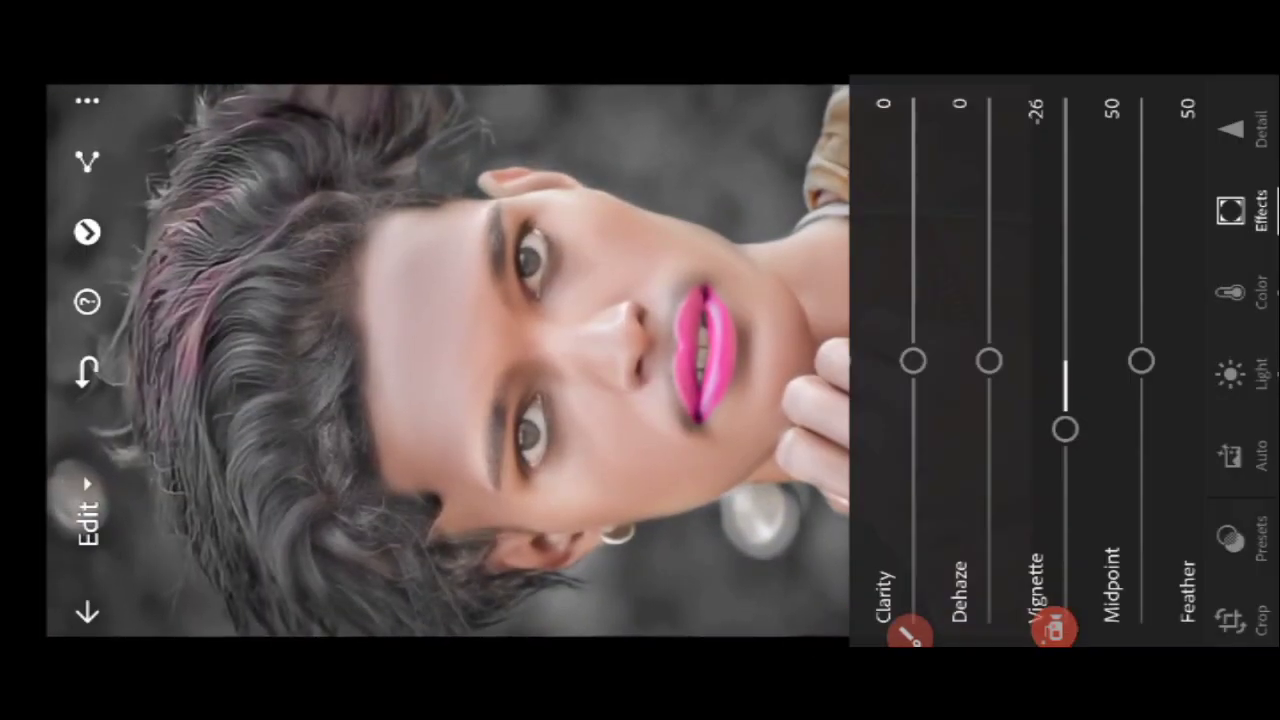
{"action": "left_click", "coordinate": [908, 632]}
{"action": "left_click_drag", "start_coordinate": [329, 185], "coordinate": [130, 158]}
{"action": "mouse_move", "coordinate": [235, 265]}
{"action": "left_mouse_down"}
{"action": "mouse_move", "coordinate": [130, 158]}
{"action": "mouse_move", "coordinate": [225, 100]}
{"action": "left_mouse_up"}
- Bring up the Share options for the finished portrait
{"action": "left_click", "coordinate": [1196, 194]}
{"action": "left_click", "coordinate": [1196, 136]}
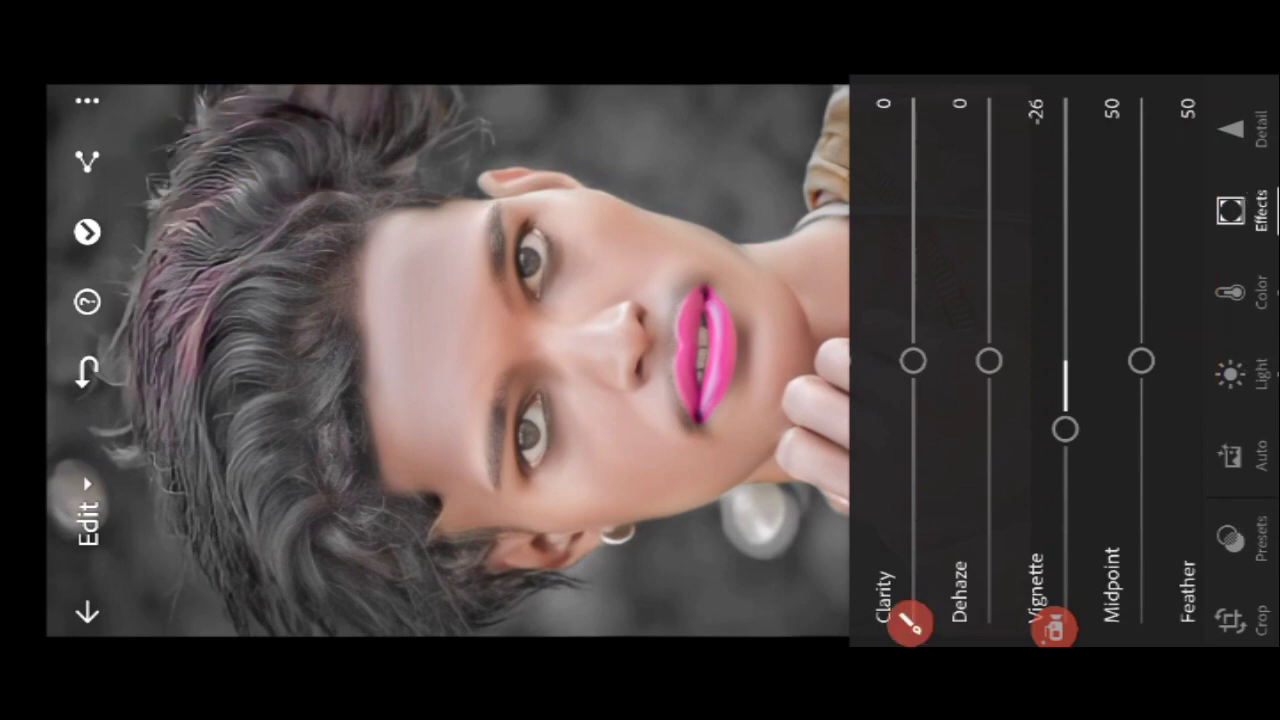
{"action": "left_click", "coordinate": [87, 160]}
{"action": "left_click", "coordinate": [910, 605]}
{"action": "mouse_move", "coordinate": [855, 385]}
{"action": "left_mouse_down"}
{"action": "mouse_move", "coordinate": [869, 591]}
{"action": "mouse_move", "coordinate": [851, 389]}
{"action": "left_mouse_up"}
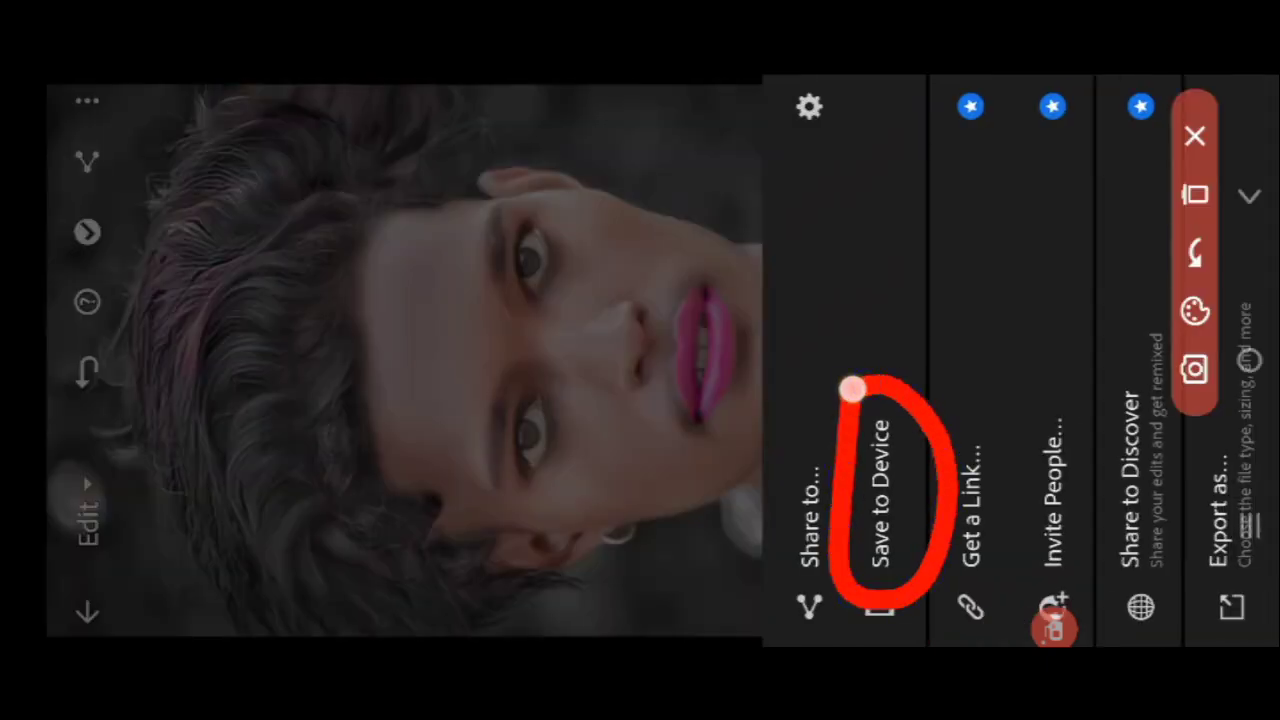
- Export the pink-lipped portrait with Save to Device and return to the edited photo
{"action": "left_click", "coordinate": [1196, 194]}
{"action": "left_click", "coordinate": [1196, 136]}
{"action": "left_click", "coordinate": [871, 303]}
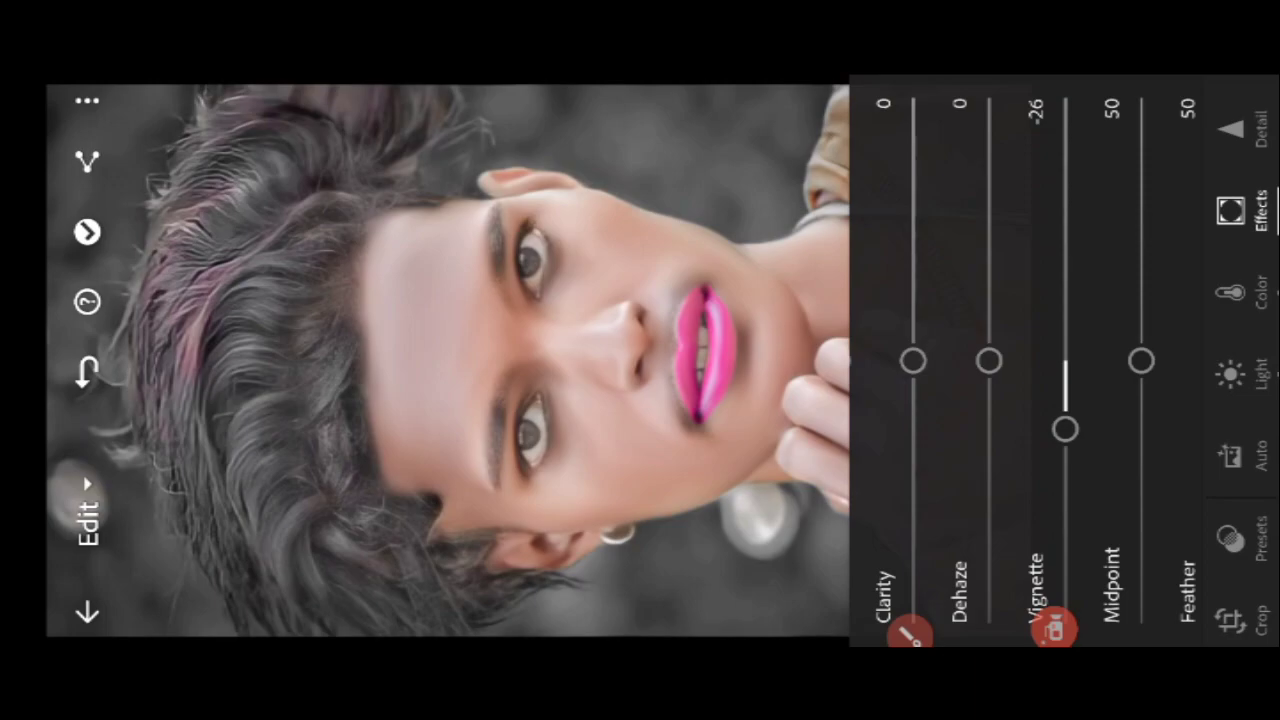
{"action": "left_click", "coordinate": [1069, 197]}
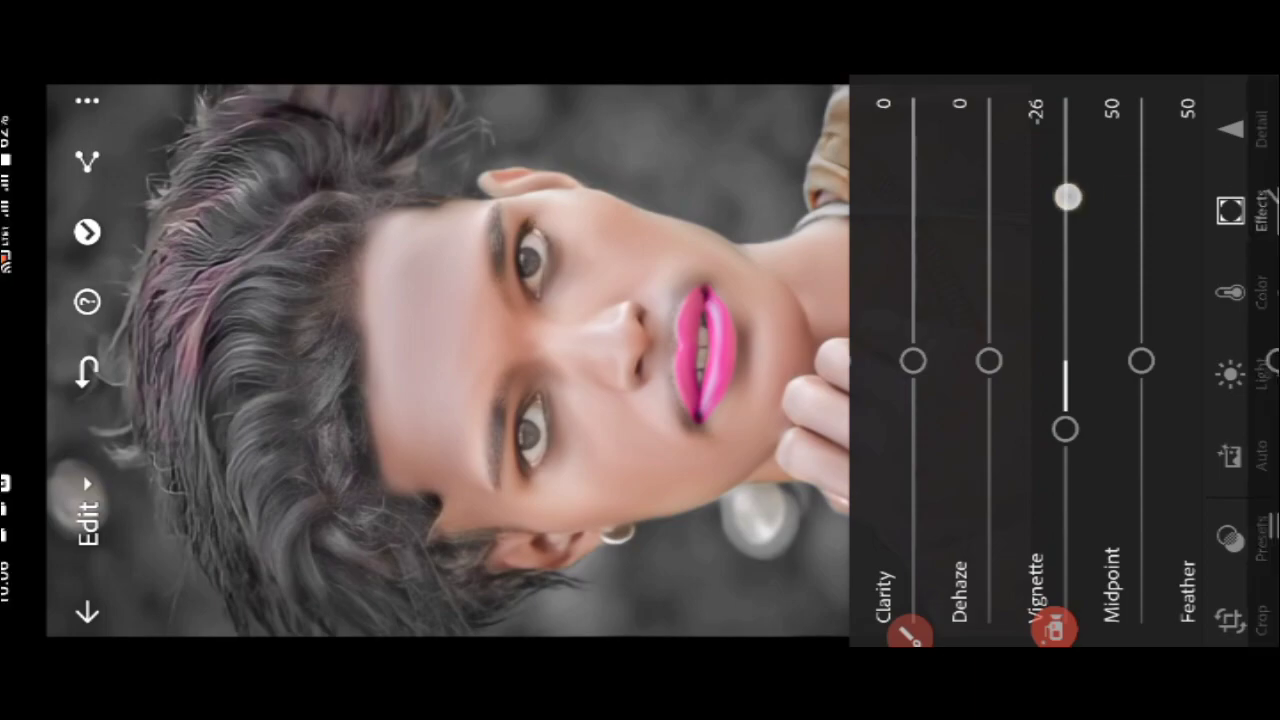